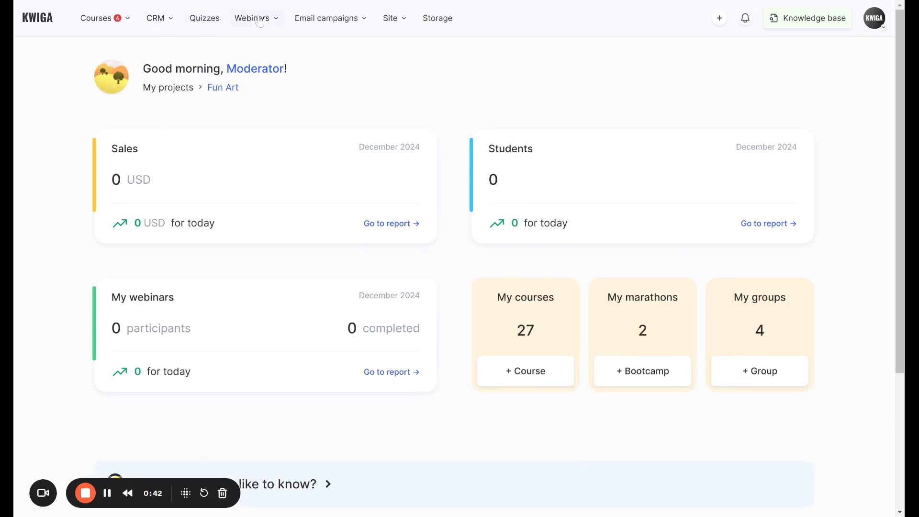
# Create a new quiz named "Social Media Marketing Quiz".
pyautogui.click(205, 22)
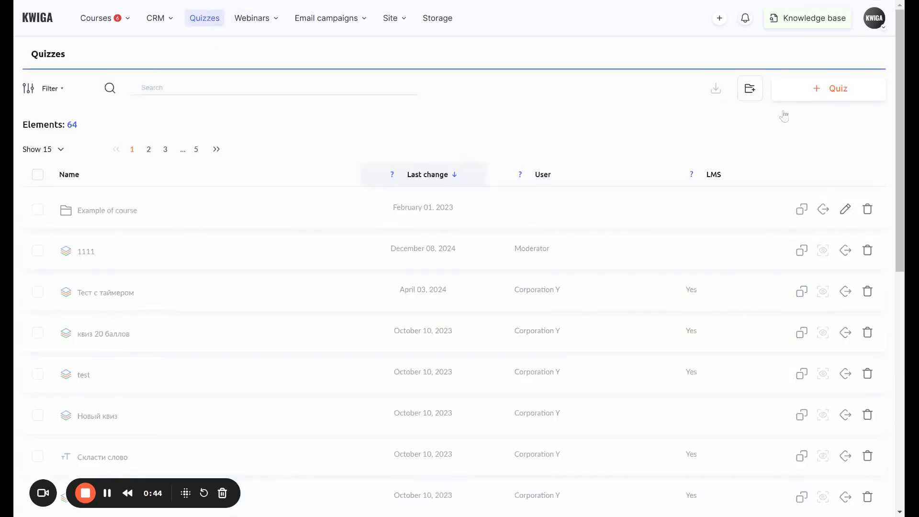
pyautogui.click(816, 94)
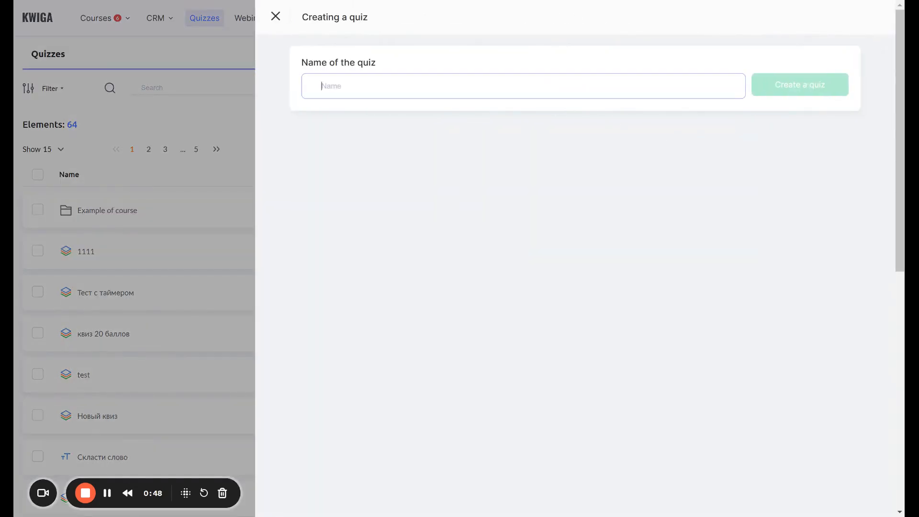
pyautogui.write('Social Media Marketing Quiz')
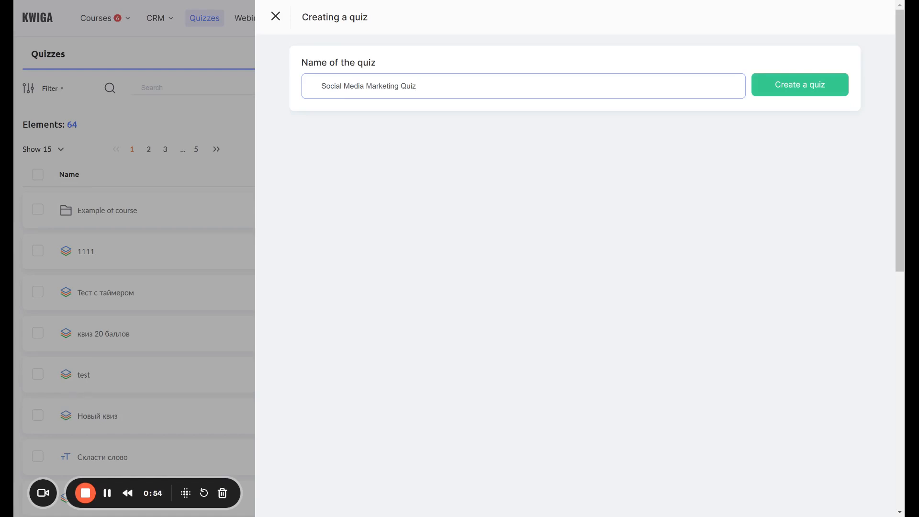
pyautogui.click(798, 87)
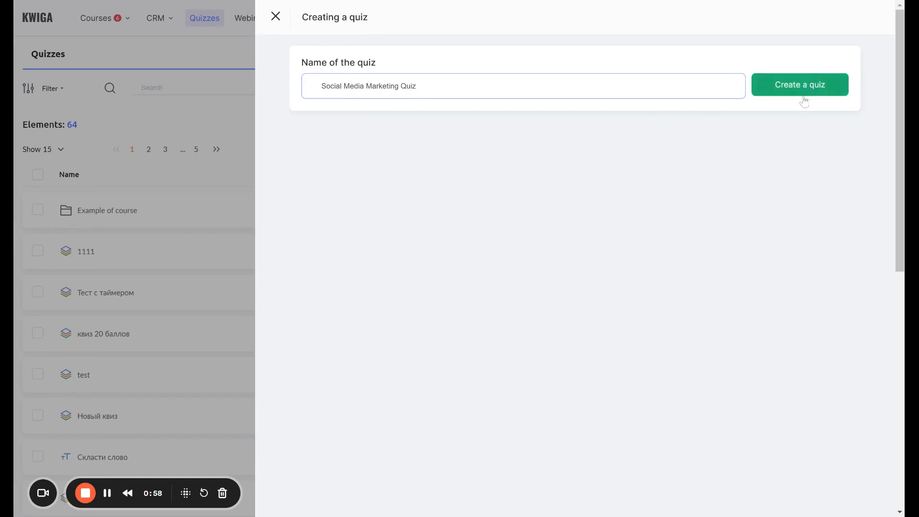
pyautogui.click(804, 91)
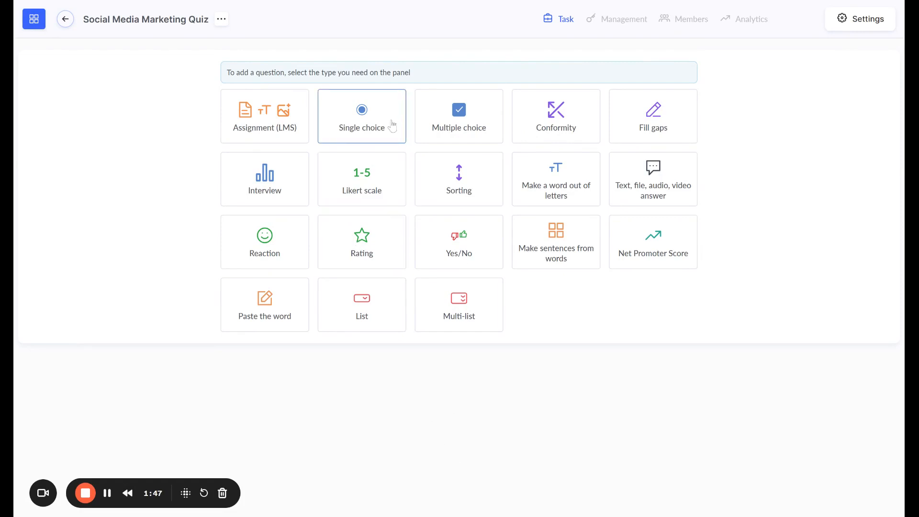
# Add a single choice question to the quiz and open its description area for editing.
pyautogui.click(360, 111)
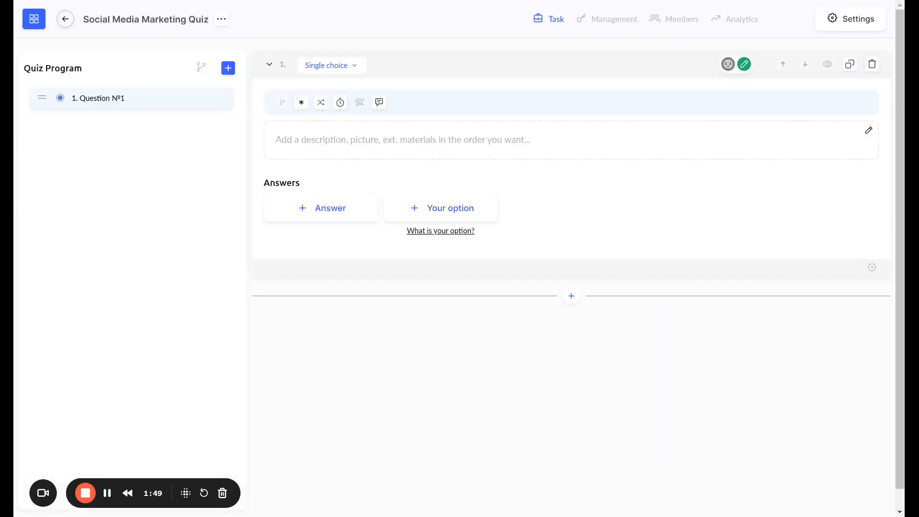
pyautogui.click(386, 141)
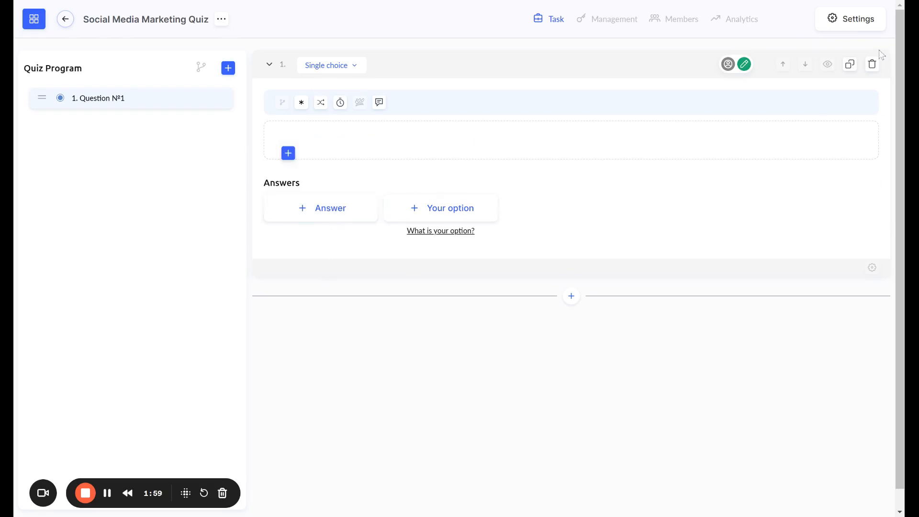
# Open the quiz settings and toggle the display of the quiz name off and back on.
pyautogui.click(869, 26)
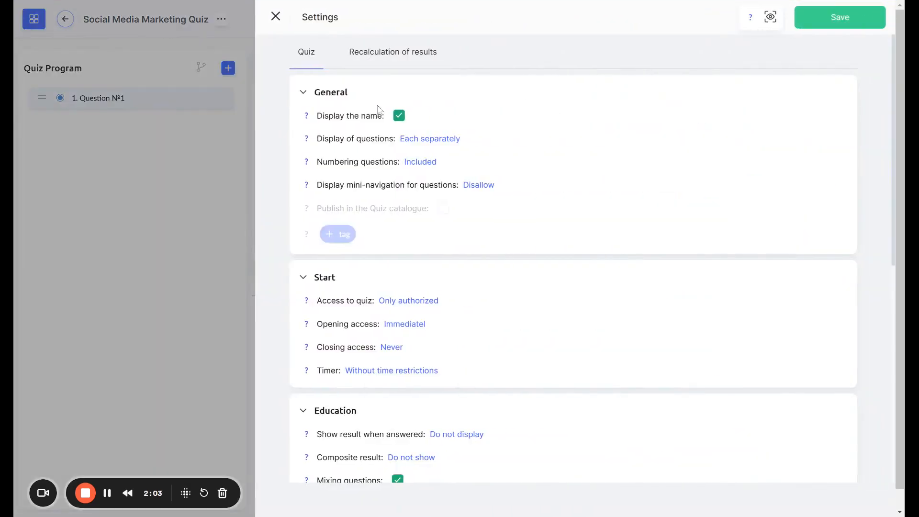
pyautogui.moveTo(317, 115); pyautogui.dragTo(392, 116)
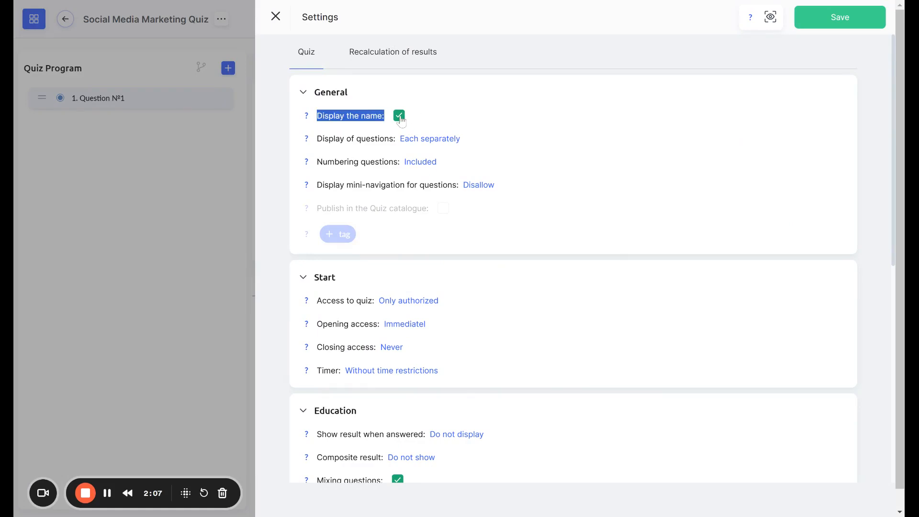
pyautogui.click(548, 106)
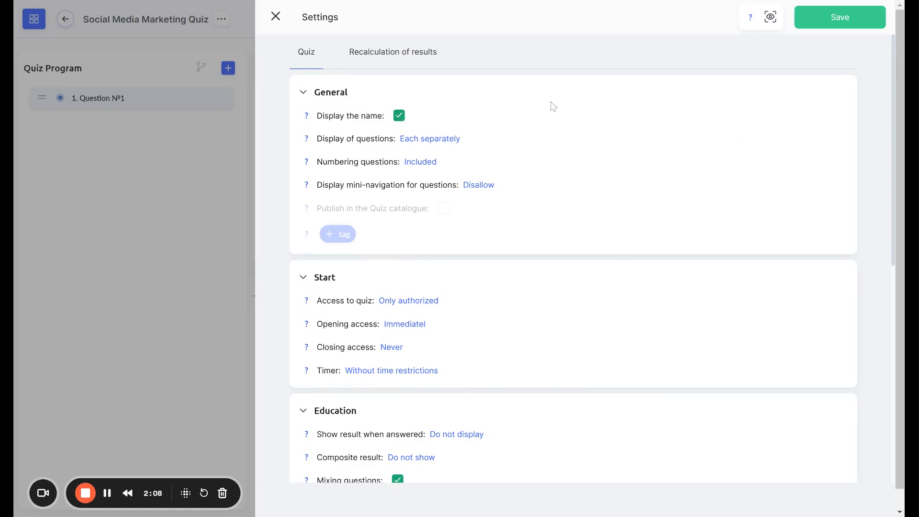
pyautogui.click(399, 116)
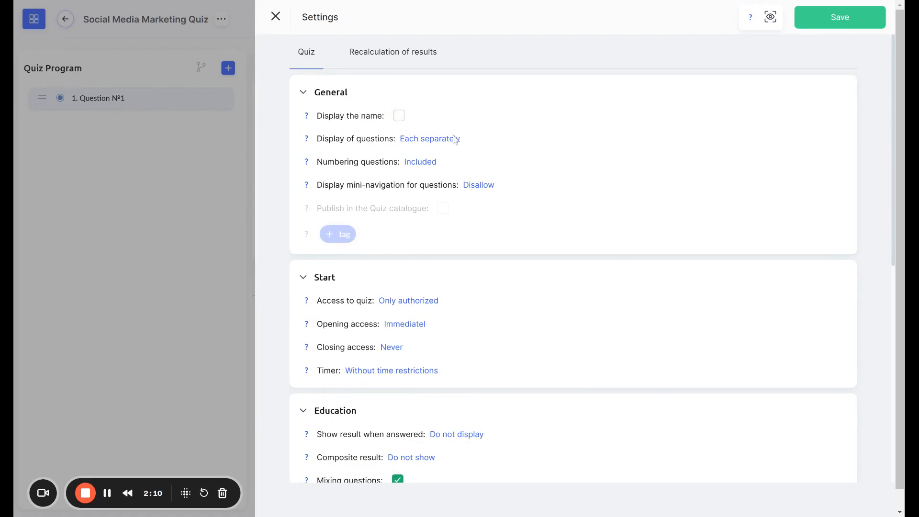
pyautogui.click(404, 118)
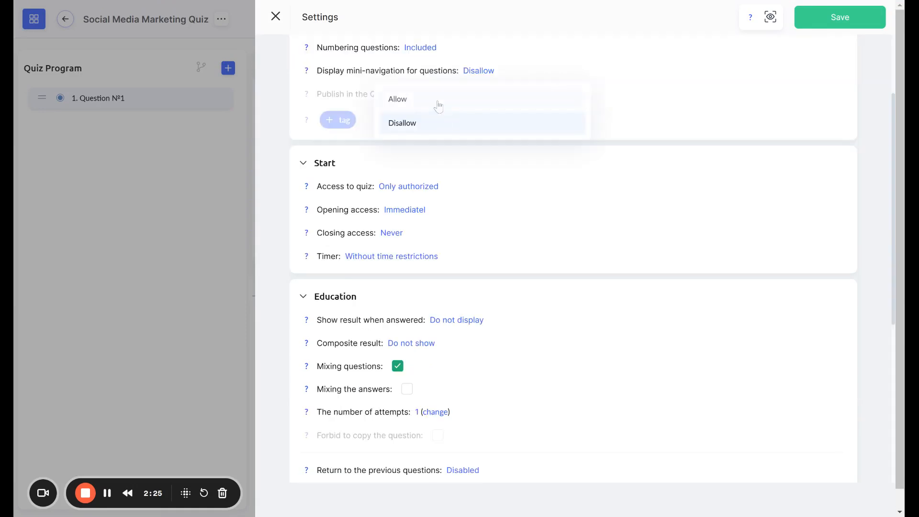
# Read the help notes for the question mini-navigation and question numbering settings.
pyautogui.click(386, 79)
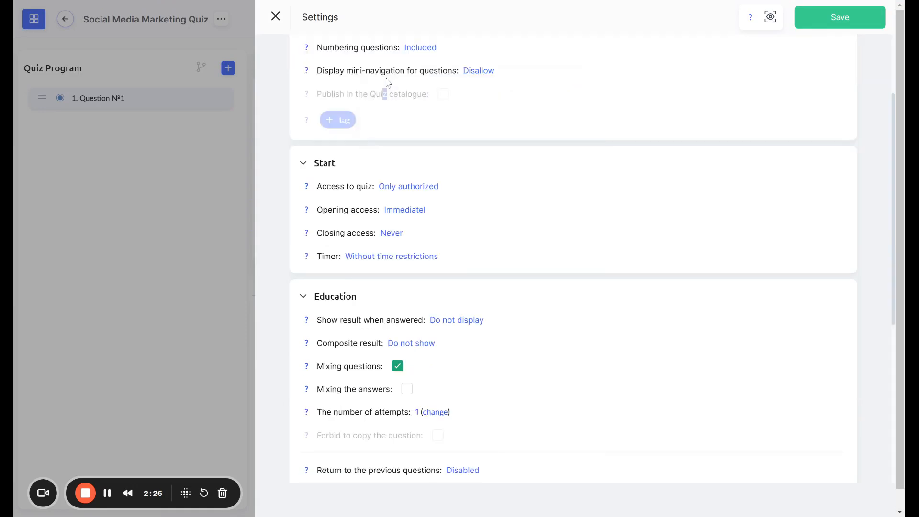
pyautogui.click(306, 71)
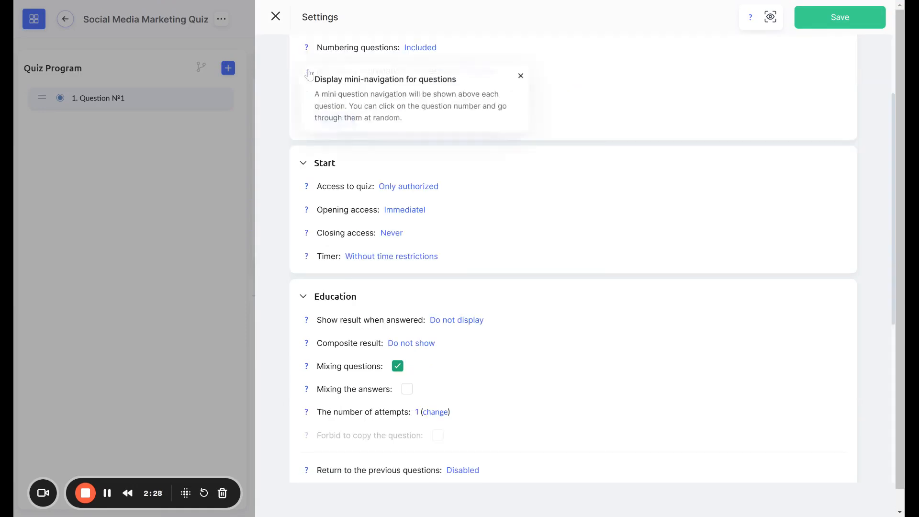
pyautogui.click(307, 47)
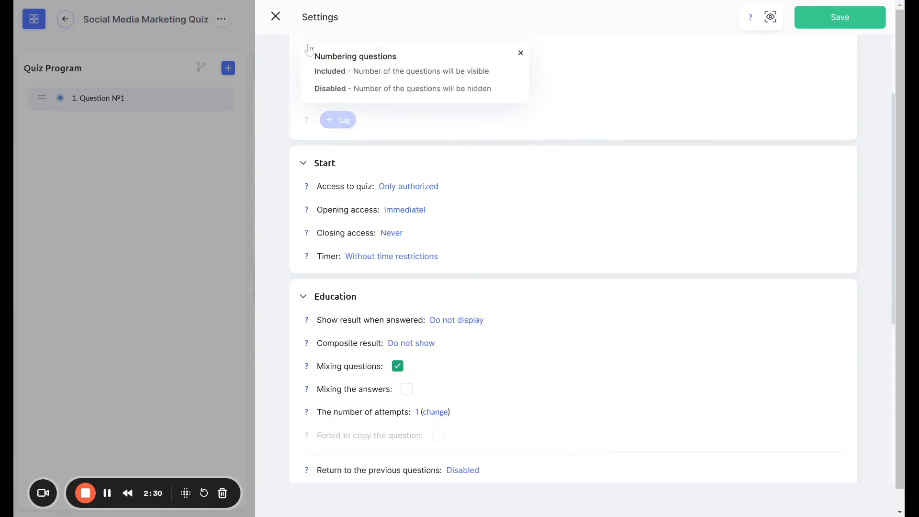
pyautogui.scroll(2, 601, 273)
pyautogui.click(588, 275)
# Enable mixing of the answers in the quiz's Education settings.
pyautogui.scroll(-4, 527, 249)
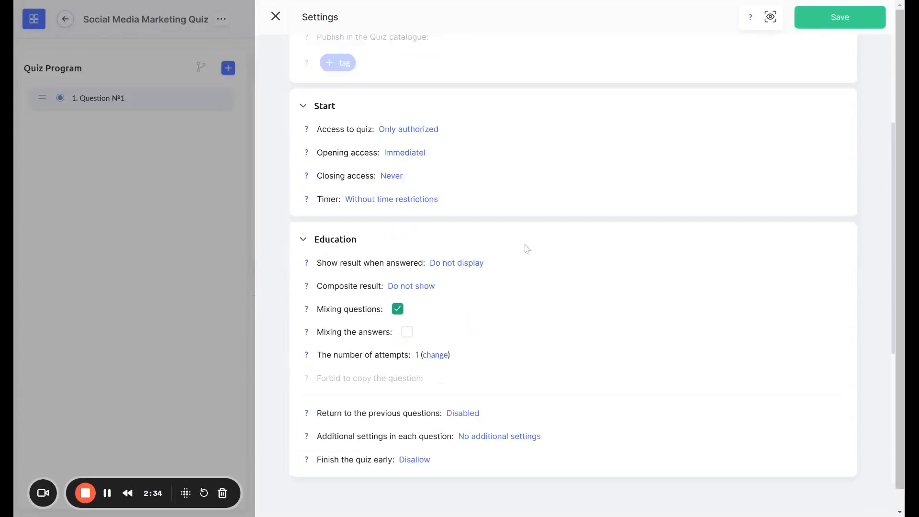
pyautogui.scroll(-3, 527, 249)
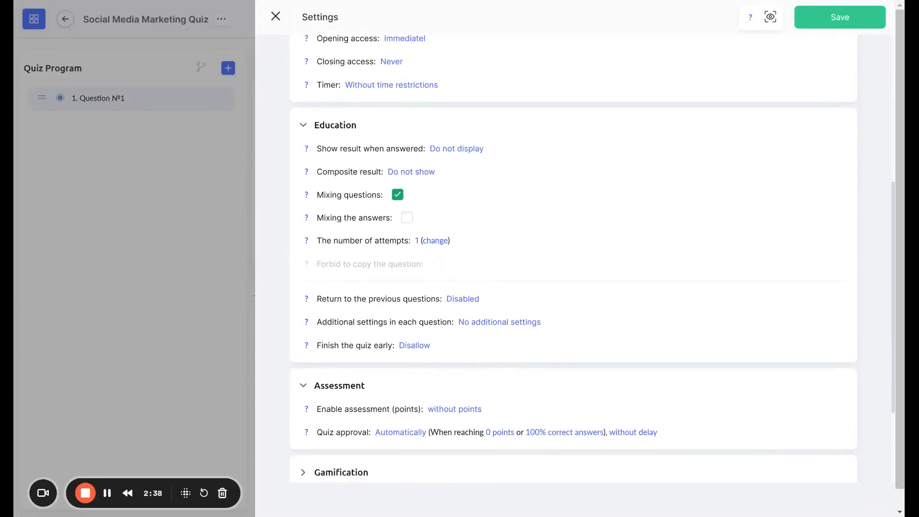
pyautogui.click(406, 218)
pyautogui.moveTo(317, 217); pyautogui.dragTo(386, 217)
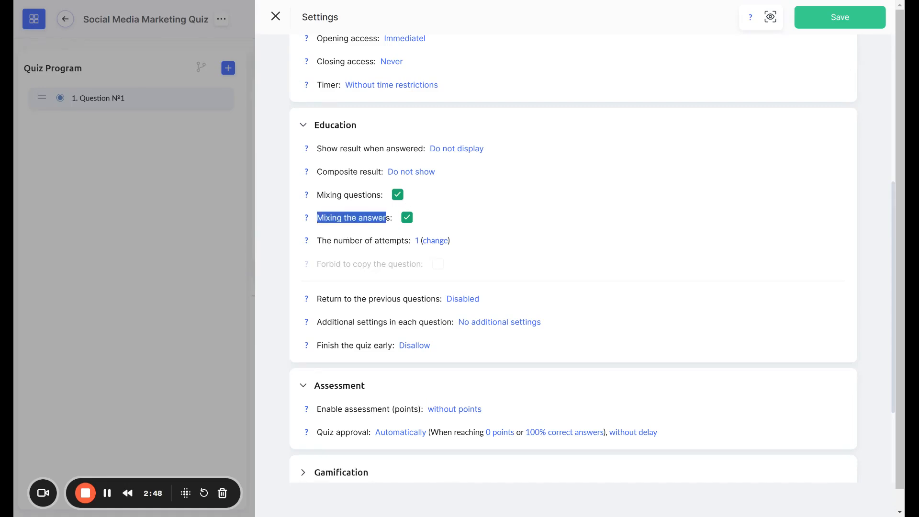
pyautogui.click(490, 221)
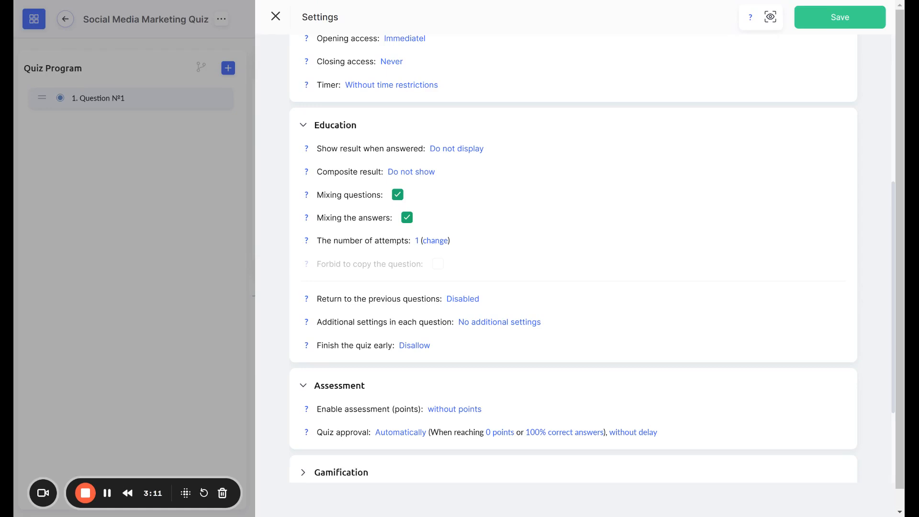
# Set the number of quiz attempts to 3.
pyautogui.click(439, 241)
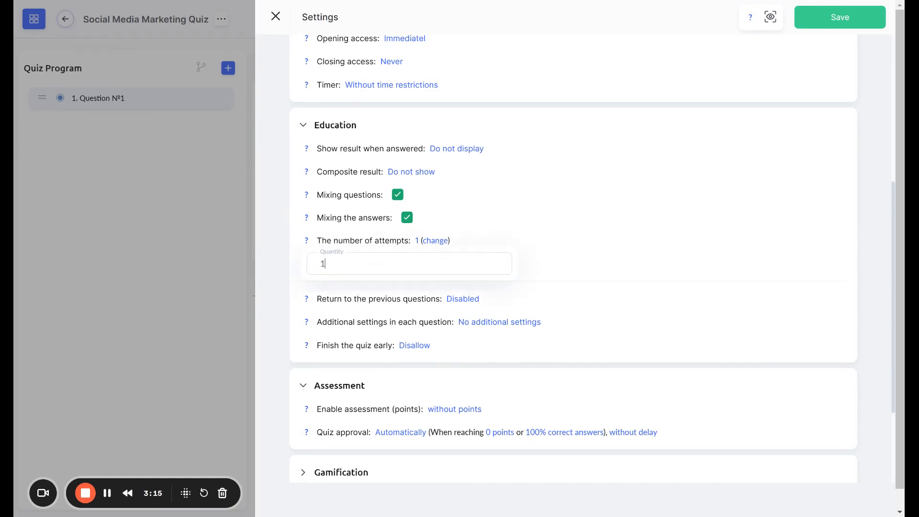
pyautogui.hotkey('ctrl', 'a')
pyautogui.write('3')
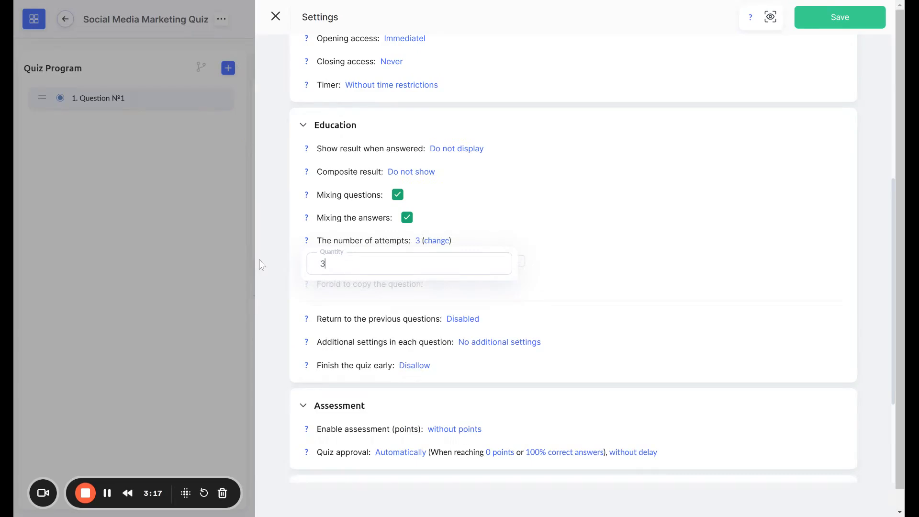
pyautogui.click(493, 232)
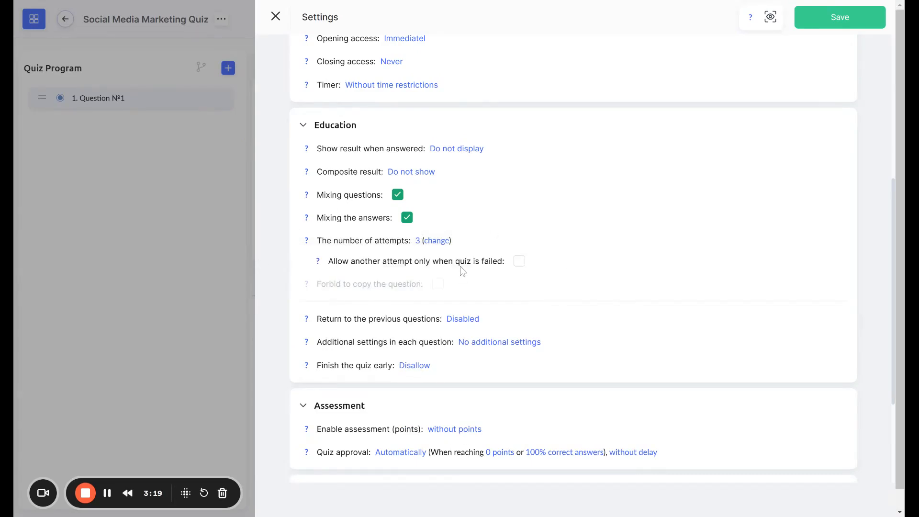
# Toggle the retry-only-when-failed option on and off, and try 99 and 1 attempts before setting 3 again.
pyautogui.click(519, 262)
pyautogui.click(519, 263)
pyautogui.click(439, 242)
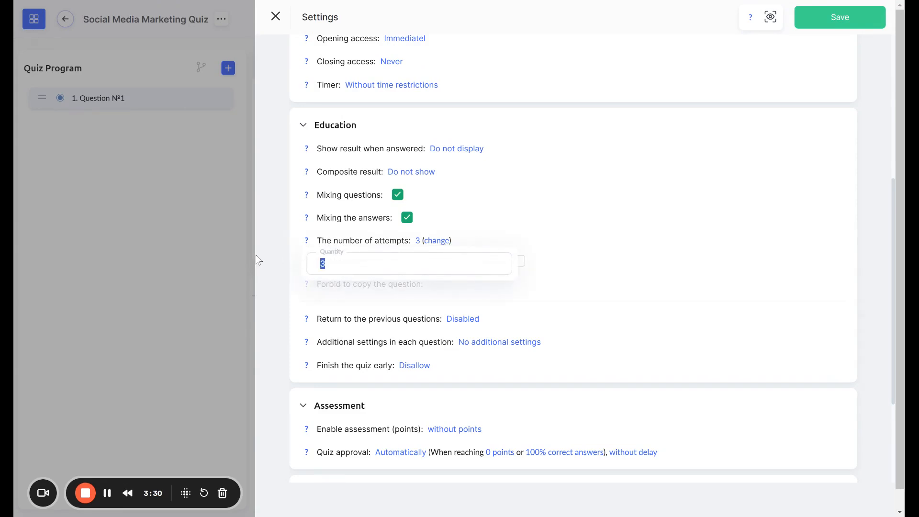
pyautogui.write('99')
pyautogui.press('BackSpace')
pyautogui.press('BackSpace')
pyautogui.write('1')
pyautogui.press('BackSpace')
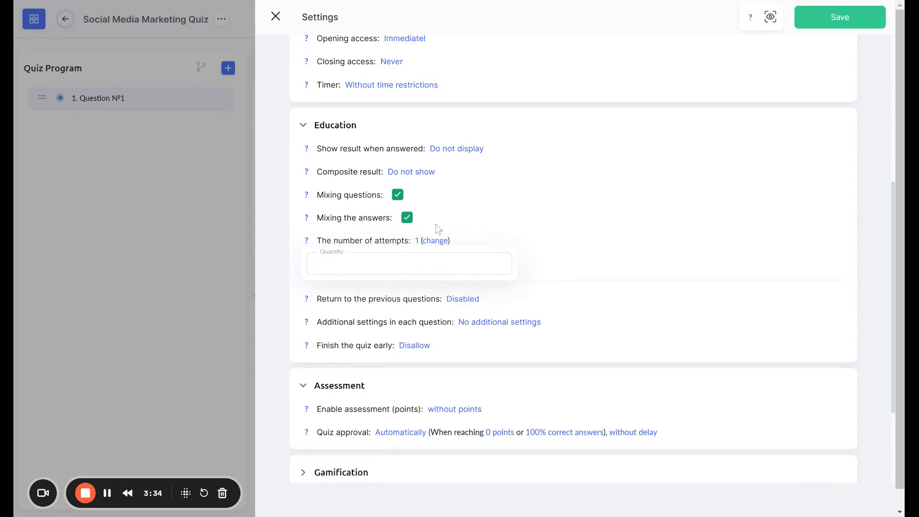
pyautogui.write('3')
pyautogui.click(469, 220)
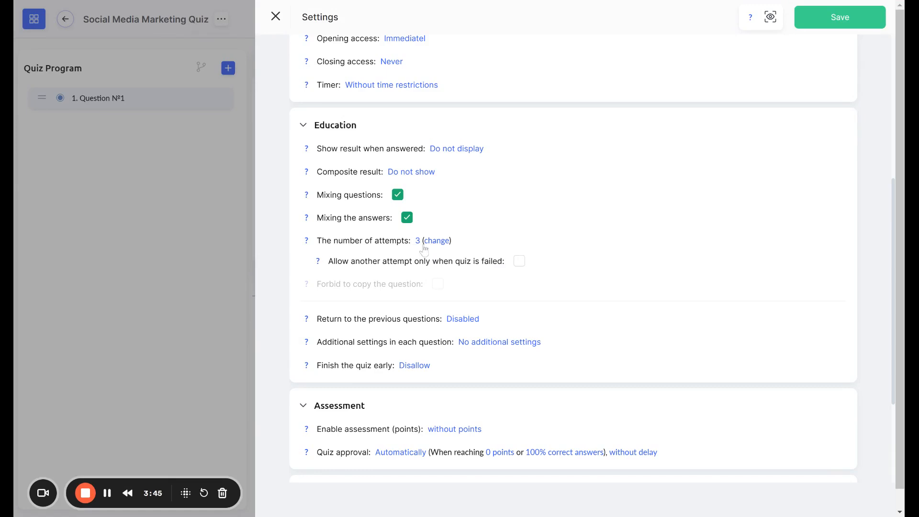
# View the available options for returning to previous questions without changing the setting.
pyautogui.scroll(-3, 596, 311)
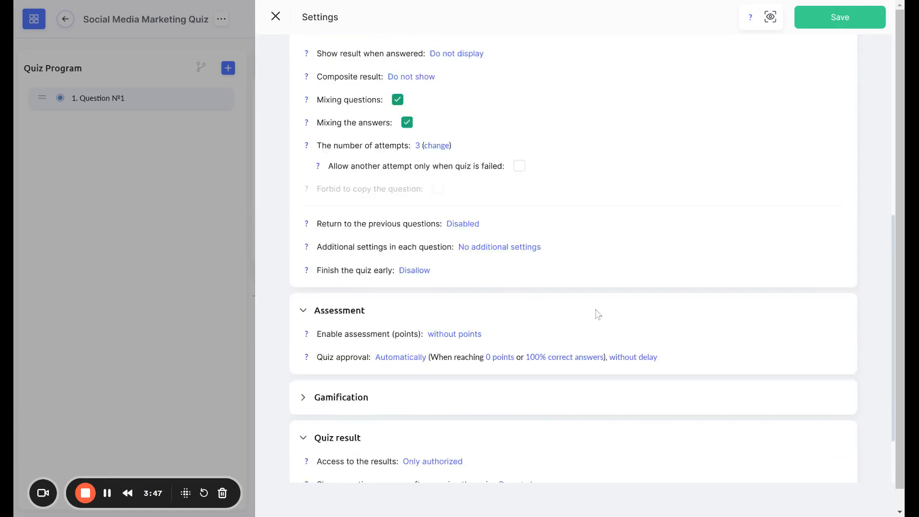
pyautogui.moveTo(321, 164); pyautogui.dragTo(433, 158)
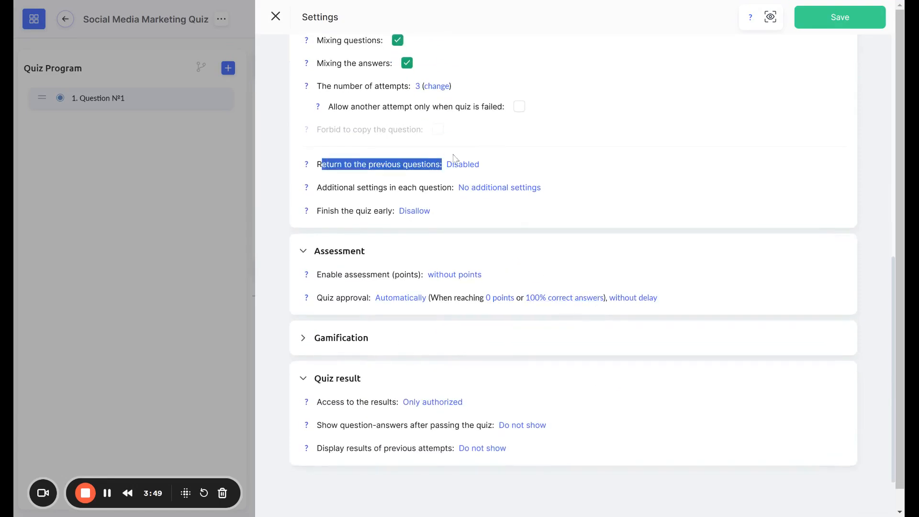
pyautogui.click(479, 167)
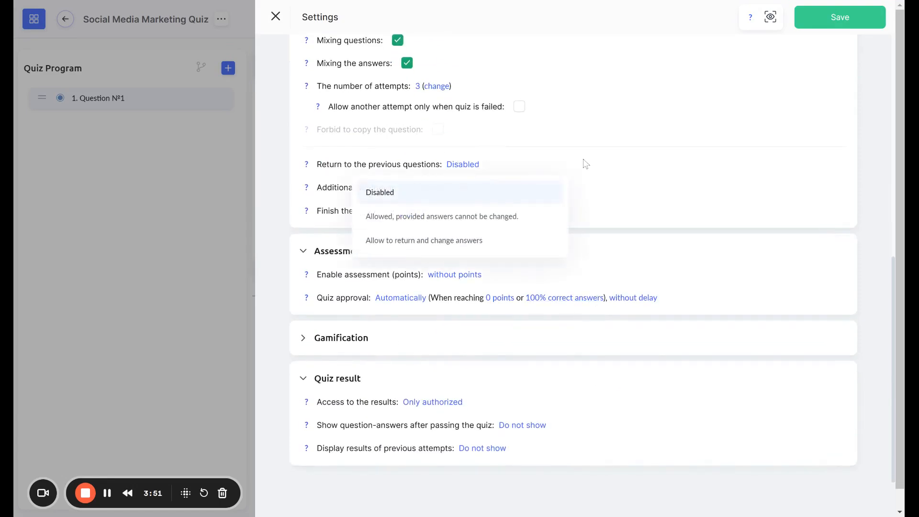
pyautogui.click(674, 144)
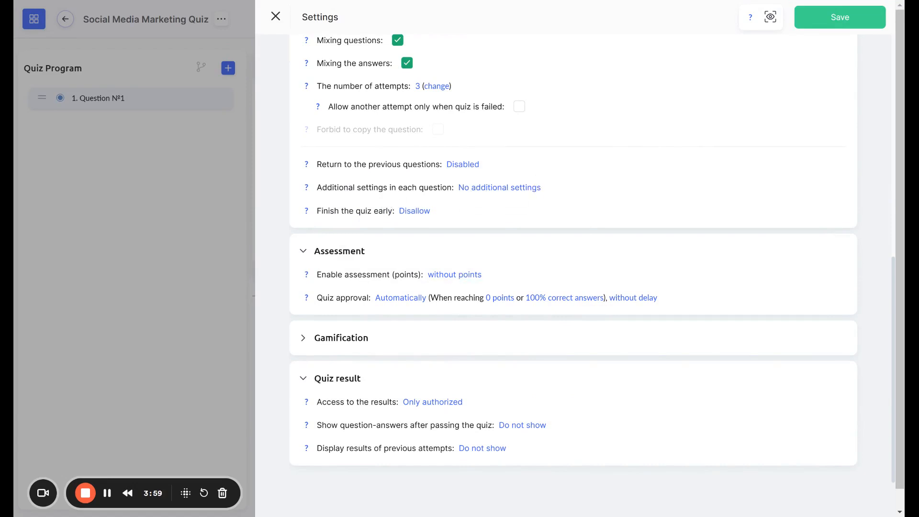
# Enable points assessment for the quiz and review its separate score and participant visibility options.
pyautogui.click(455, 274)
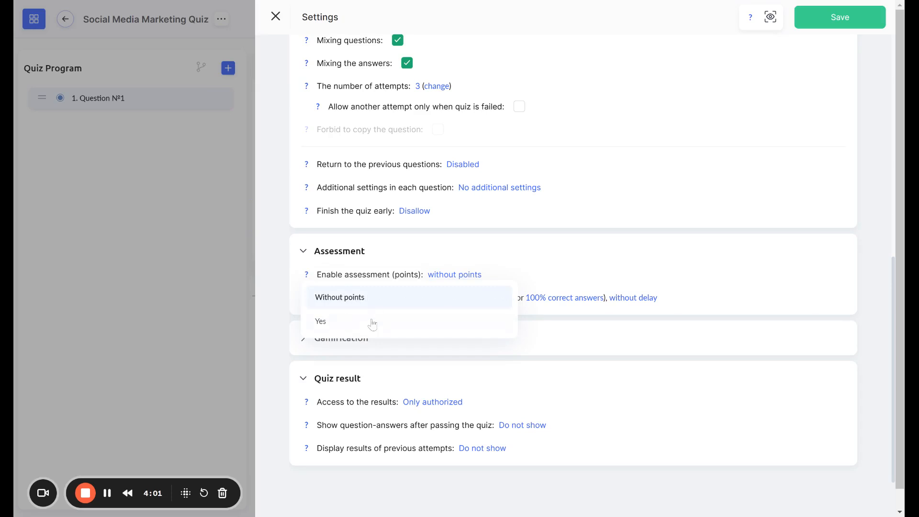
pyautogui.click(357, 329)
pyautogui.click(739, 273)
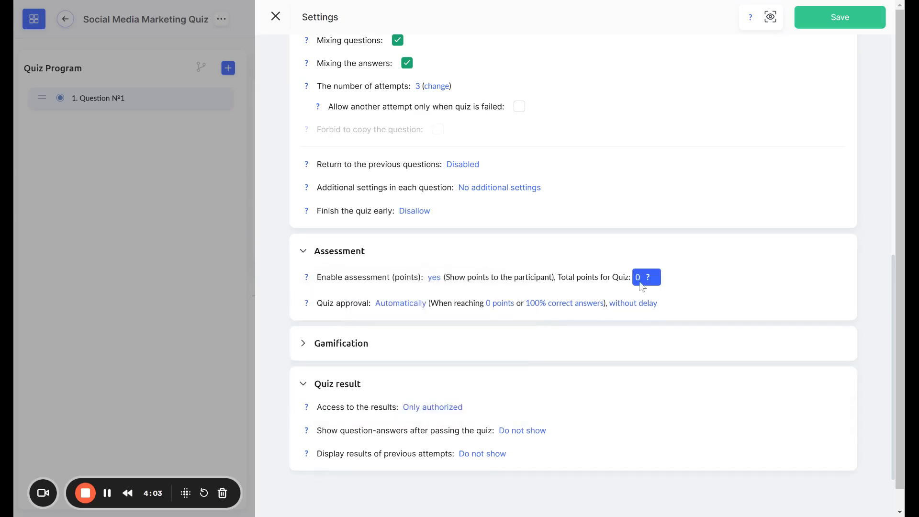
pyautogui.moveTo(558, 277); pyautogui.dragTo(630, 279)
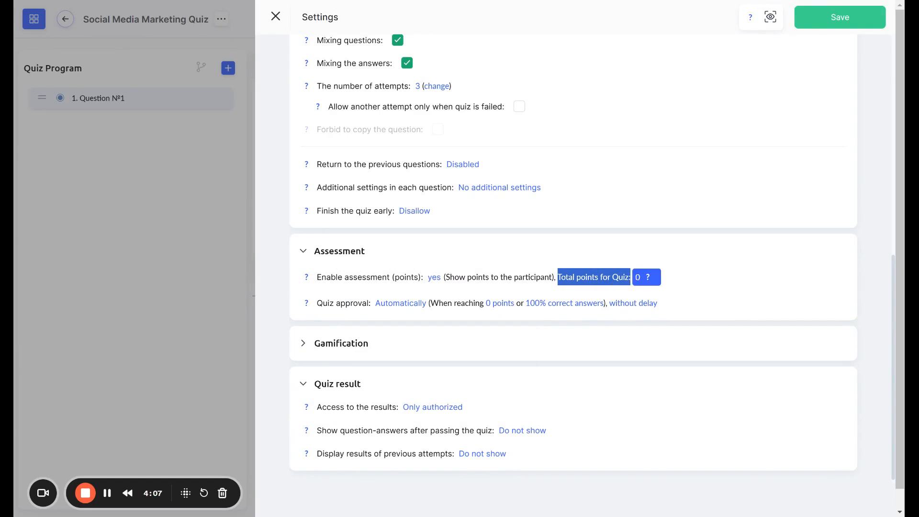
pyautogui.click(549, 265)
pyautogui.click(434, 277)
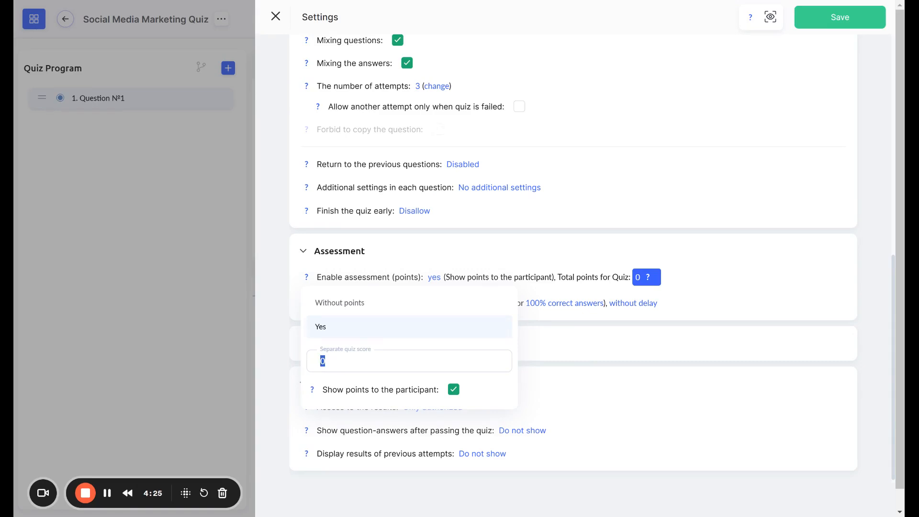
pyautogui.click(699, 343)
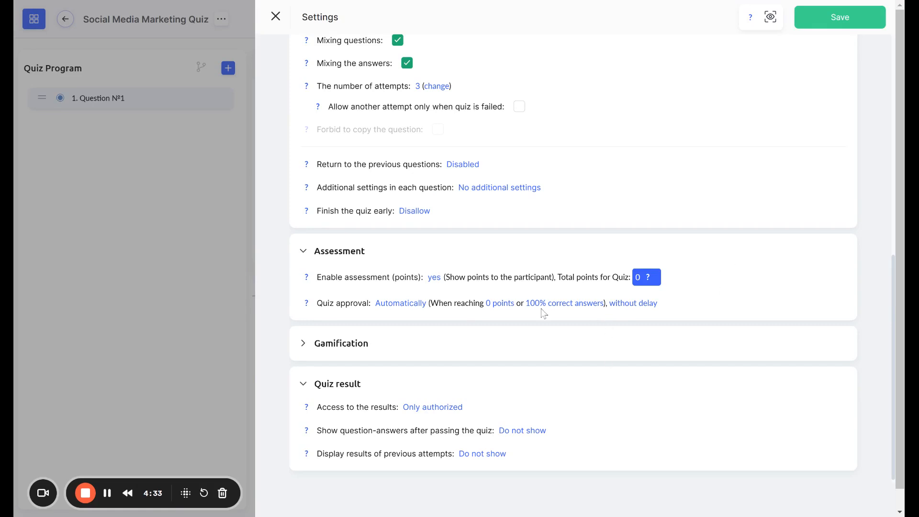
# Set the automatic quiz approval conditions to 4 scored points or 80% correct answers.
pyautogui.click(555, 304)
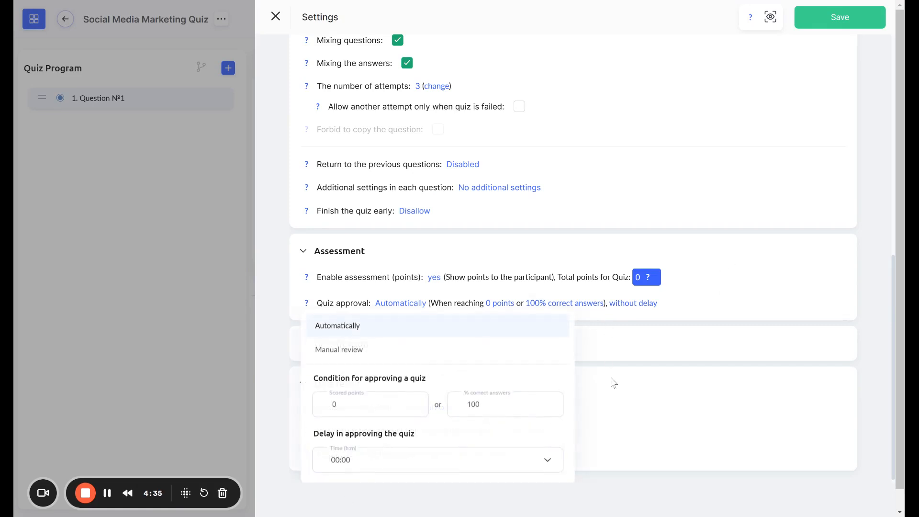
pyautogui.click(362, 400)
pyautogui.moveTo(473, 405); pyautogui.dragTo(467, 405)
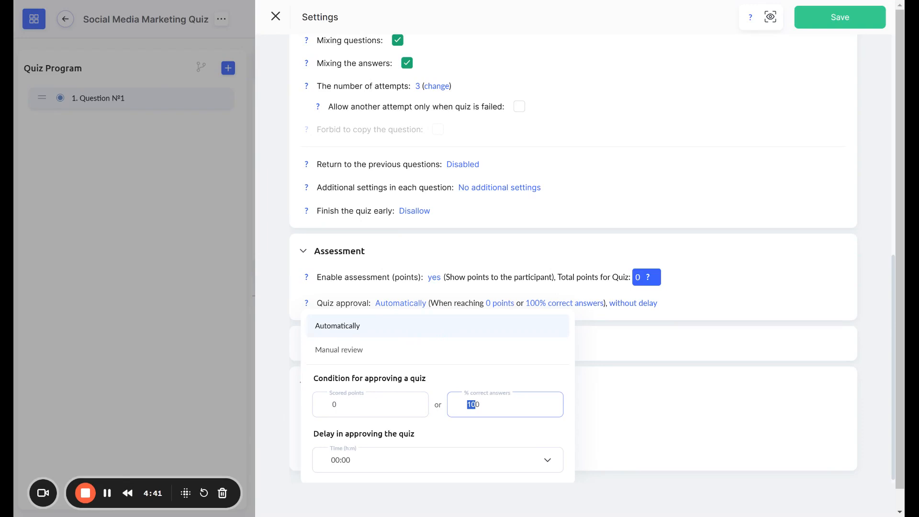
pyautogui.write('80')
pyautogui.hotkey('shift', 'Tab')
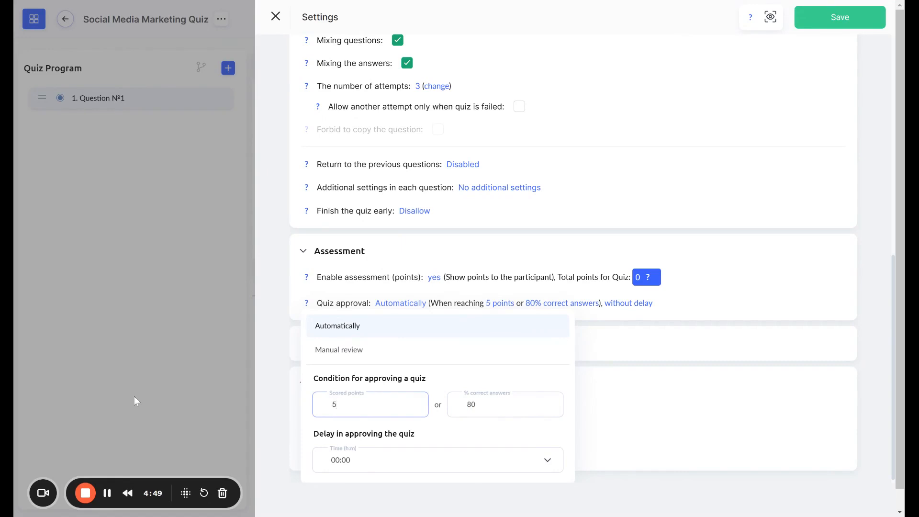
pyautogui.press('BackSpace')
pyautogui.write('4')
pyautogui.moveTo(318, 433); pyautogui.dragTo(480, 431)
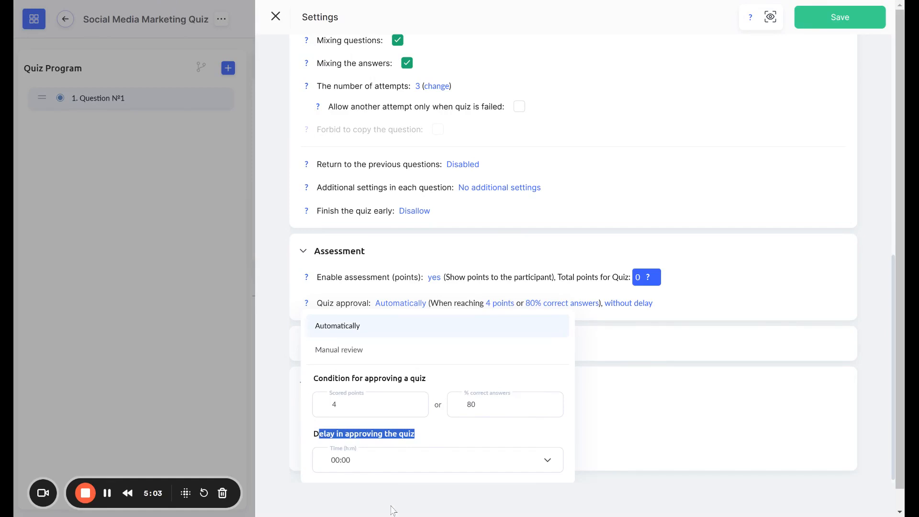
pyautogui.click(377, 465)
pyautogui.click(821, 388)
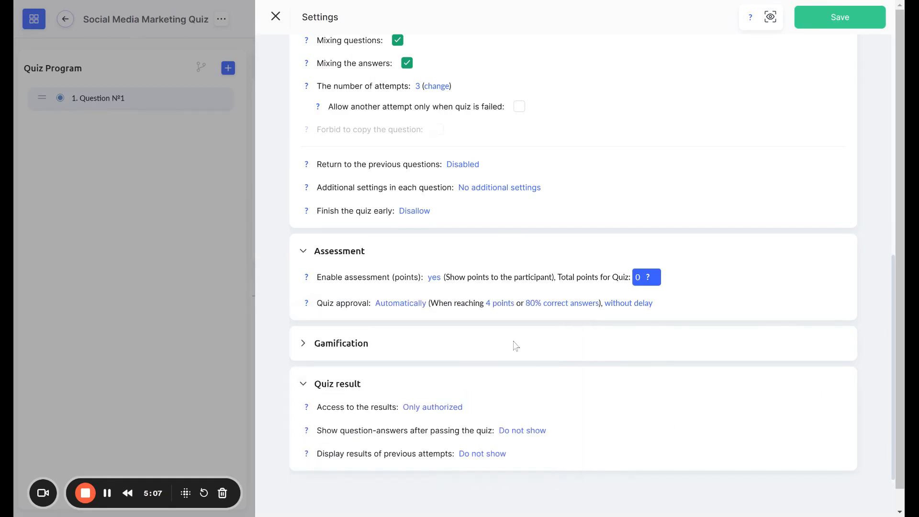
# Review the options for showing question-answers after passing the quiz and read their help explanation.
pyautogui.scroll(-1, 433, 414)
pyautogui.scroll(-1, 554, 432)
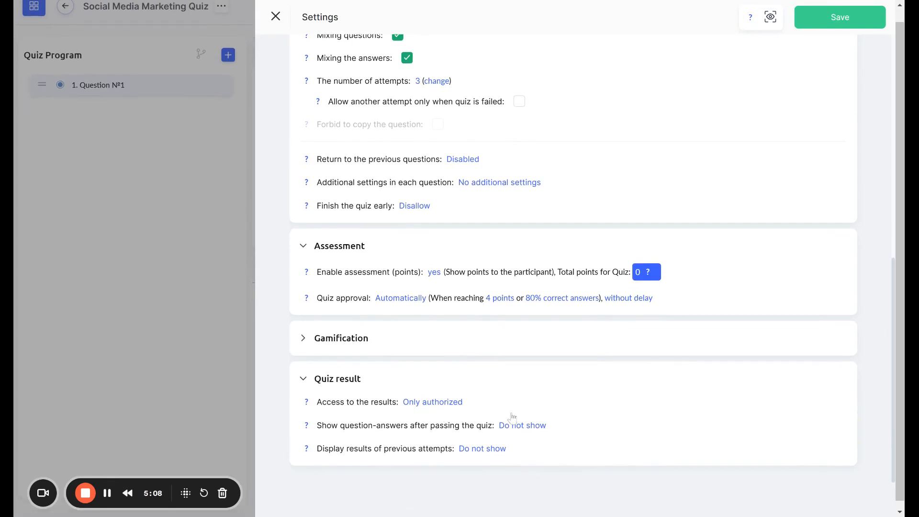
pyautogui.click(535, 426)
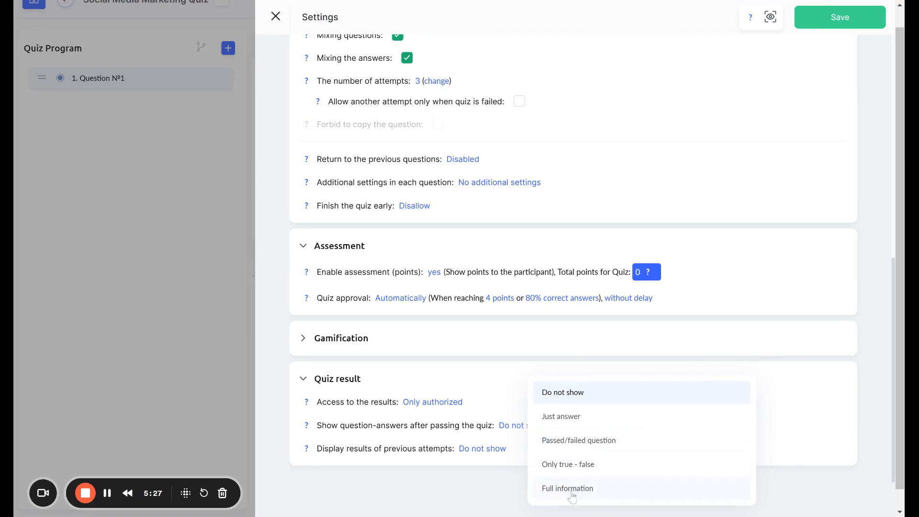
pyautogui.click(306, 425)
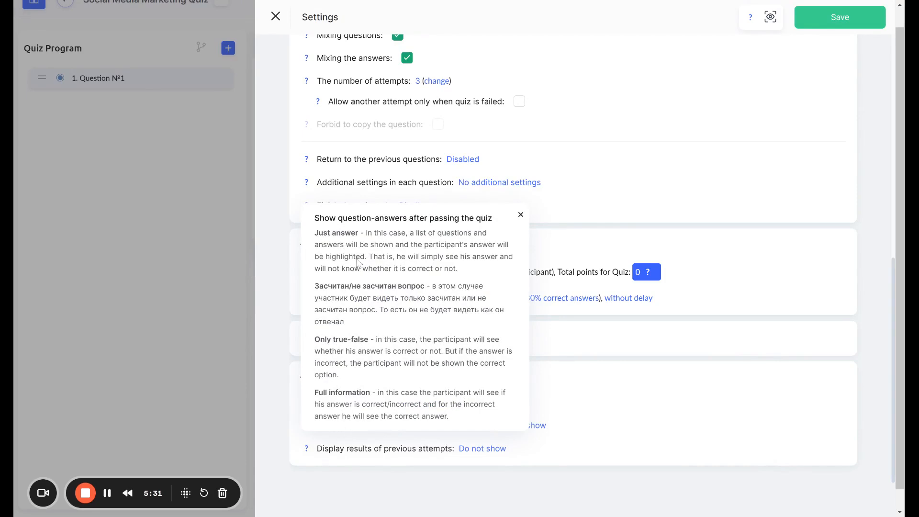
pyautogui.click(778, 373)
# Save the quiz settings and return to the question editor.
pyautogui.scroll(10, 790, 335)
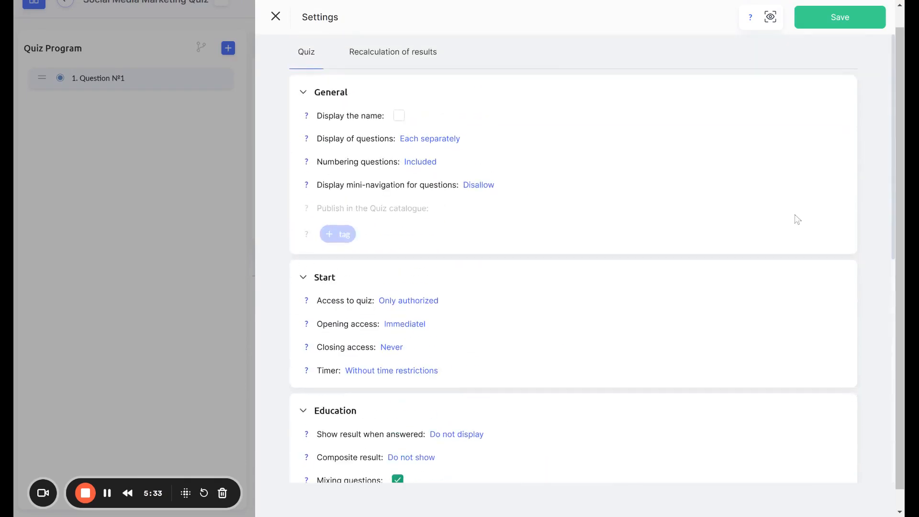
pyautogui.click(835, 24)
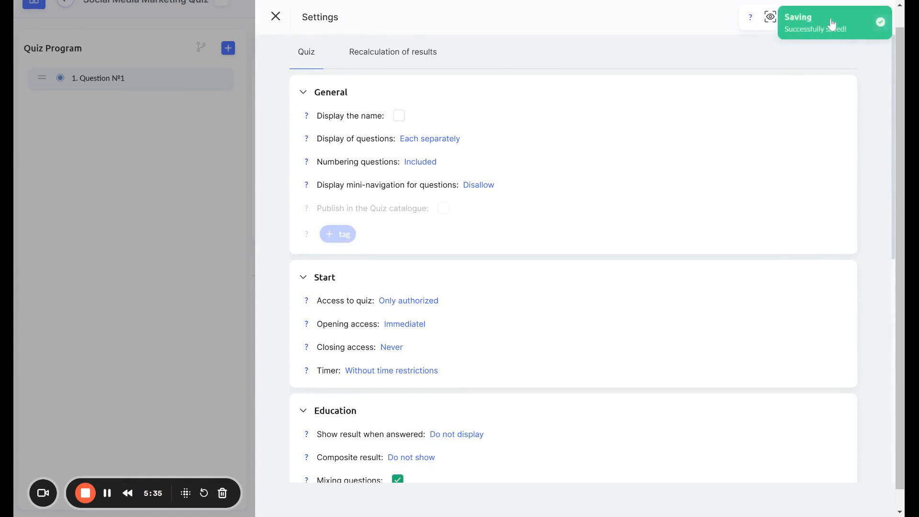
pyautogui.click(275, 16)
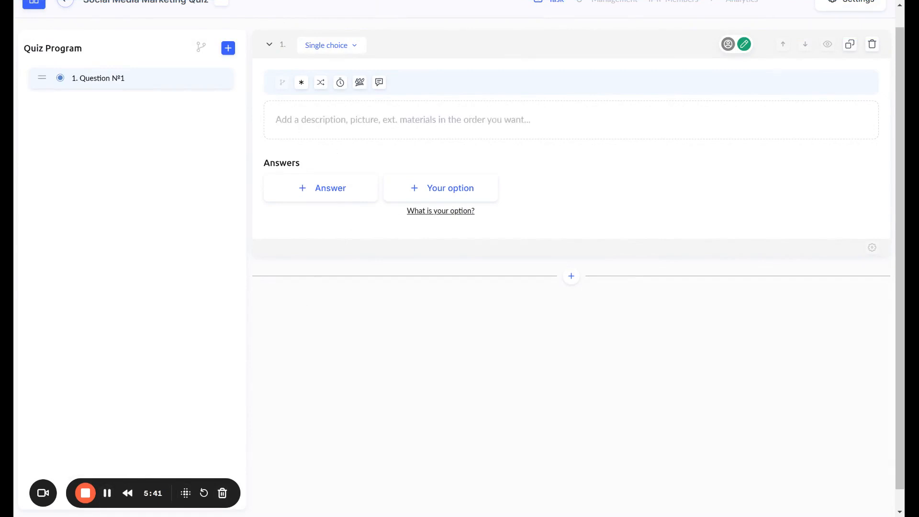
# Enter the question "What is the primary goal of social media marketing?" with its lettered options A–D, and add four empty answers.
pyautogui.write('What is the primary goal of social media marketing? A. Entertaining followers B. Increasing website traffic C. Building brand awareness and engagement D. Posting as frequently as possible')
pyautogui.click(321, 243)
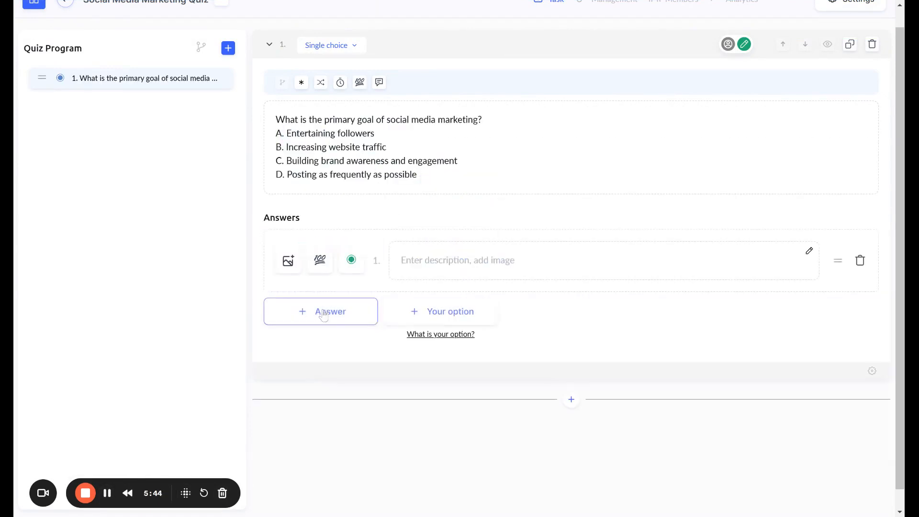
pyautogui.click(319, 311)
pyautogui.click(315, 381)
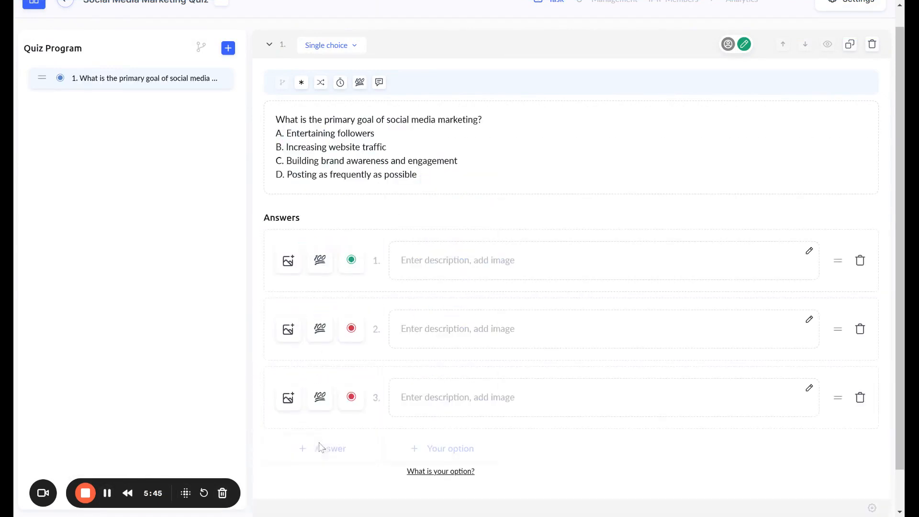
pyautogui.click(313, 448)
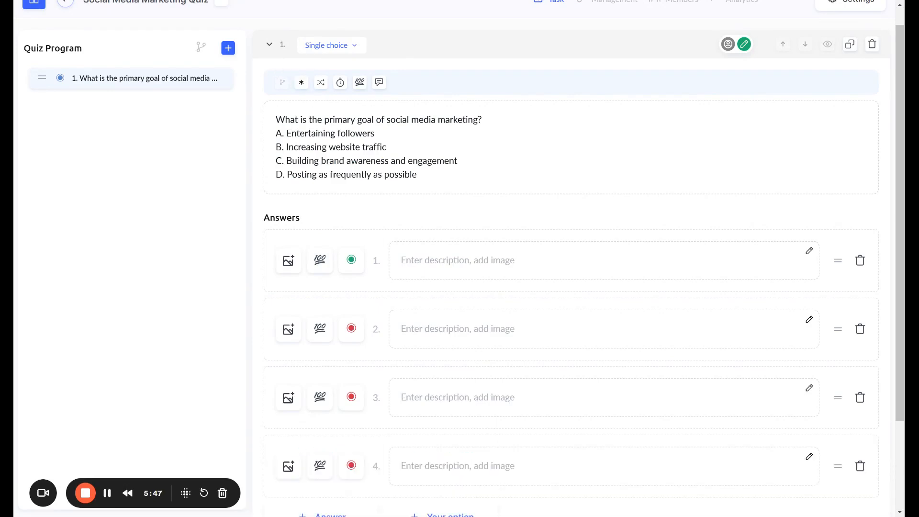
# Fill the first two answers with "Entertaining followers" and "Increasing website traffic" from the question text.
pyautogui.moveTo(286, 134); pyautogui.dragTo(375, 134)
pyautogui.hotkey('ctrl', 'x')
pyautogui.click(444, 260)
pyautogui.hotkey('ctrl', 'v')
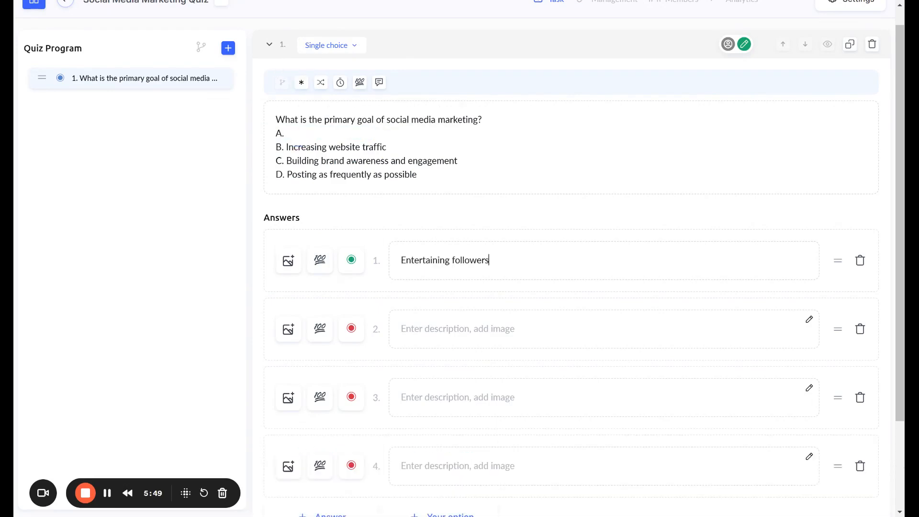
pyautogui.moveTo(289, 146); pyautogui.dragTo(387, 147)
pyautogui.click(329, 160)
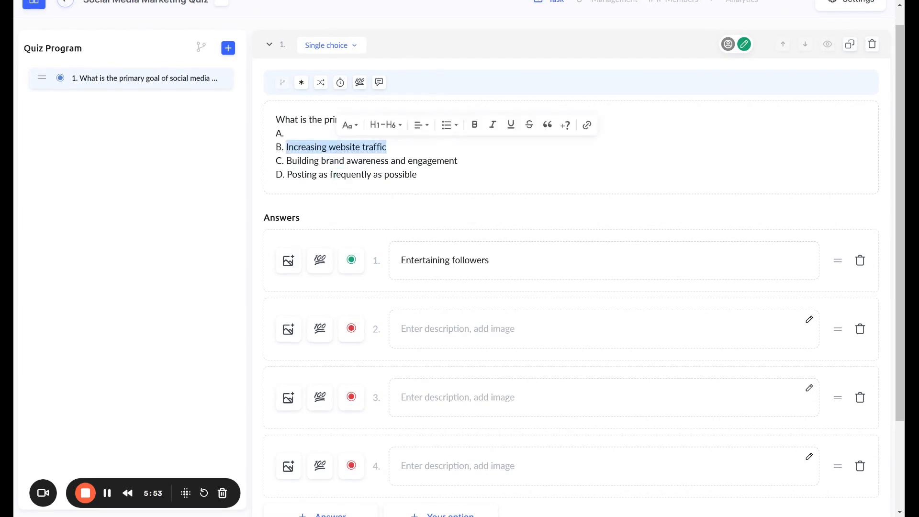
pyautogui.hotkey('ctrl', 'c')
pyautogui.click(478, 328)
pyautogui.hotkey('ctrl', 'v')
pyautogui.moveTo(286, 161); pyautogui.dragTo(348, 161)
pyautogui.hotkey('ctrl', 'c')
pyautogui.click(455, 397)
pyautogui.hotkey('ctrl', 'v')
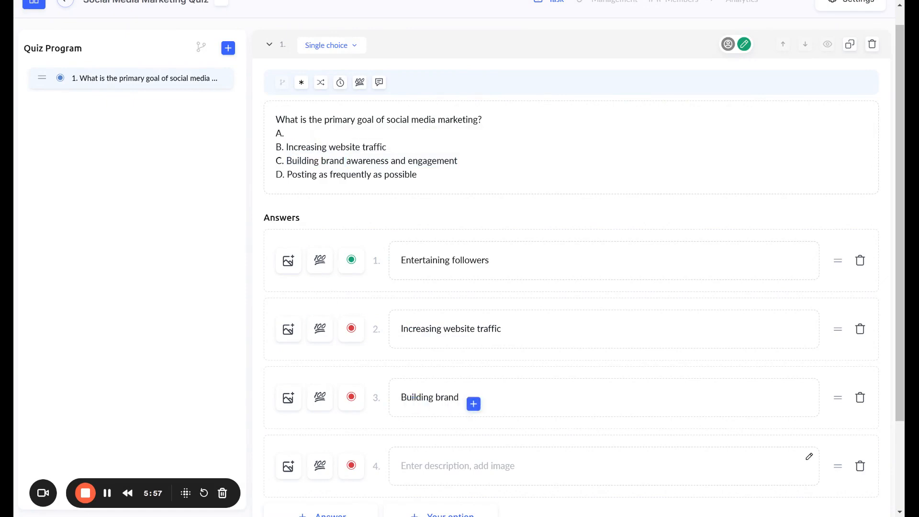
pyautogui.hotkey('ctrl', 'z')
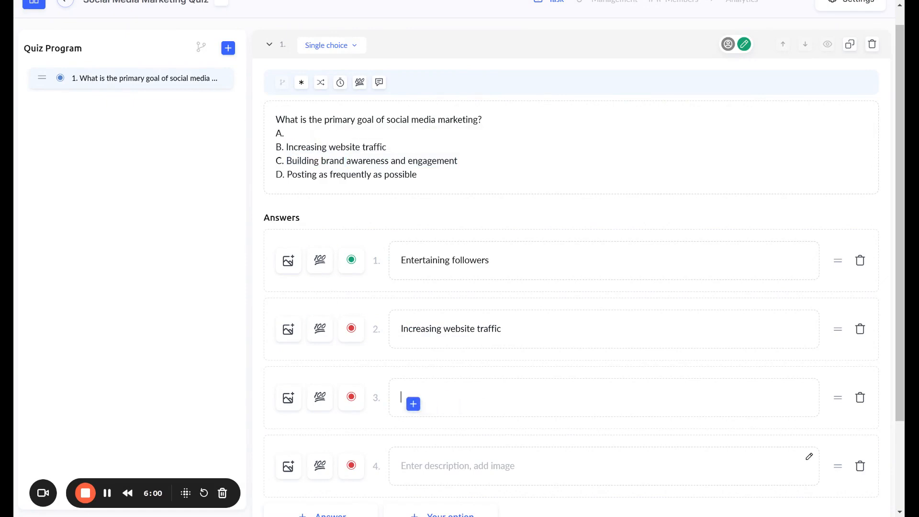
# Move "Building brand awareness and engagement" from the question text into the third answer and make it the only correct answer.
pyautogui.moveTo(286, 160); pyautogui.dragTo(458, 160)
pyautogui.hotkey('ctrl', 'x')
pyautogui.click(500, 397)
pyautogui.hotkey('ctrl', 'v')
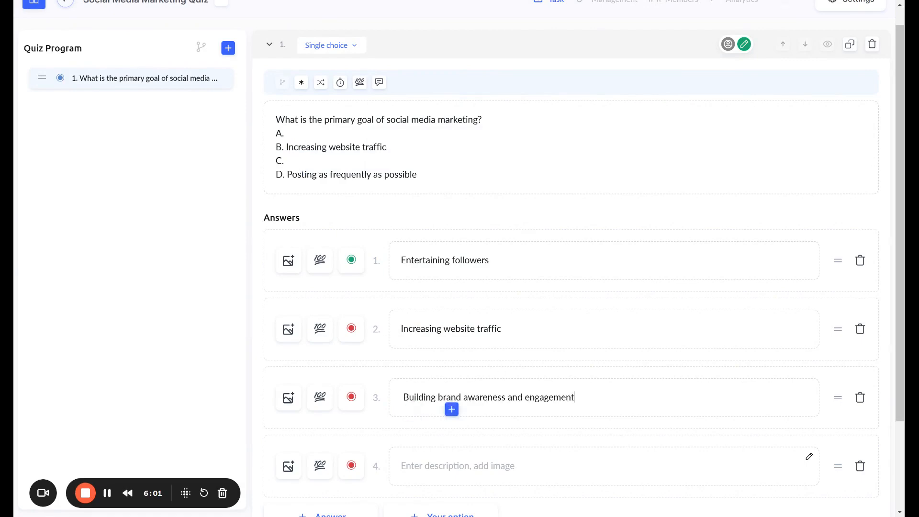
pyautogui.click(352, 397)
pyautogui.click(352, 259)
# Move "Posting as frequently as possible" from the question text into the fourth answer.
pyautogui.moveTo(286, 174); pyautogui.dragTo(418, 174)
pyautogui.hotkey('ctrl', 'x')
pyautogui.click(460, 465)
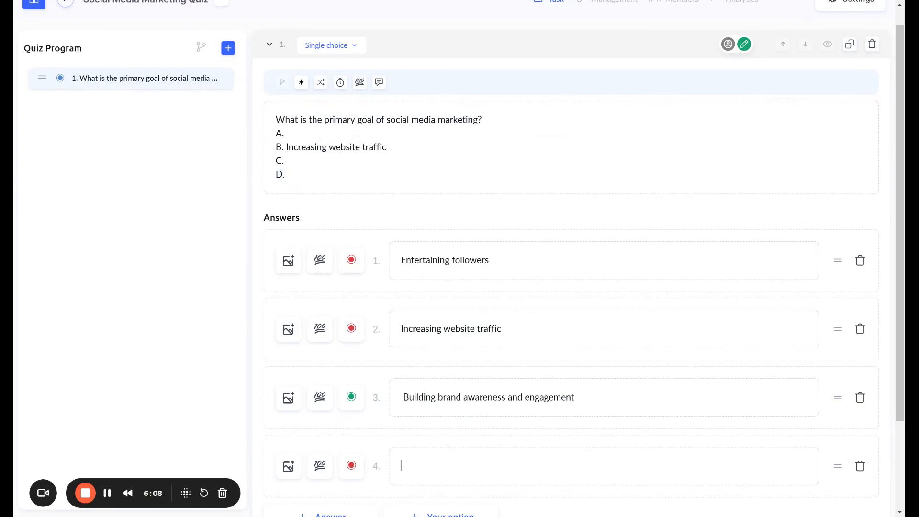
pyautogui.hotkey('ctrl', 'v')
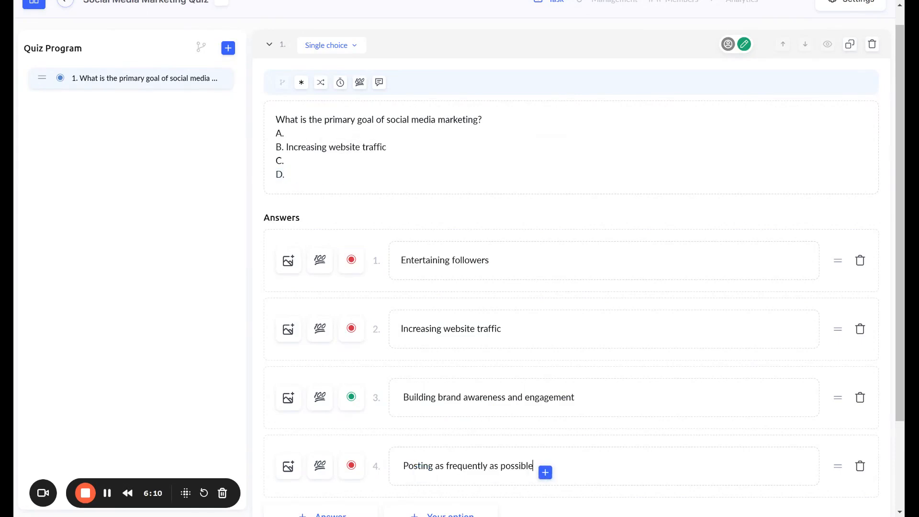
# Delete the leftover lettered option lines from the question description, keeping only the question itself.
pyautogui.moveTo(276, 133); pyautogui.dragTo(284, 162)
pyautogui.press('BackSpace')
pyautogui.press('BackSpace')
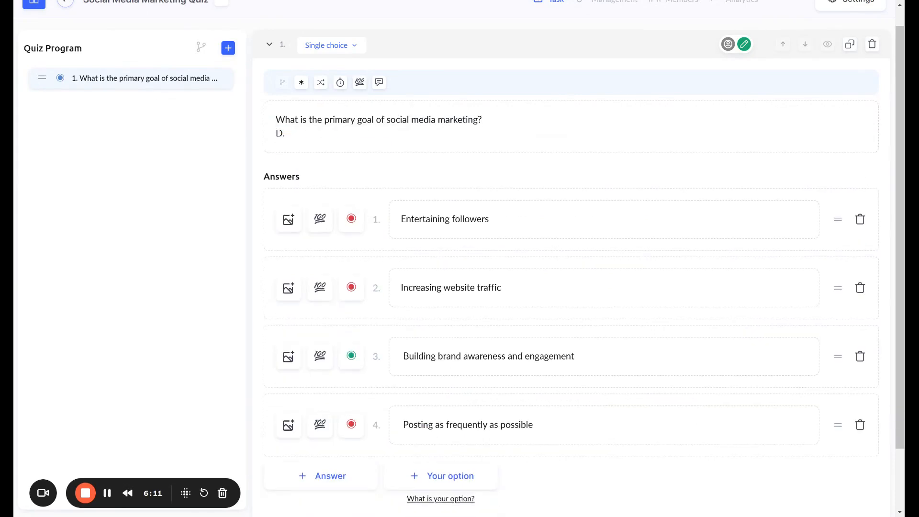
pyautogui.press('Delete')
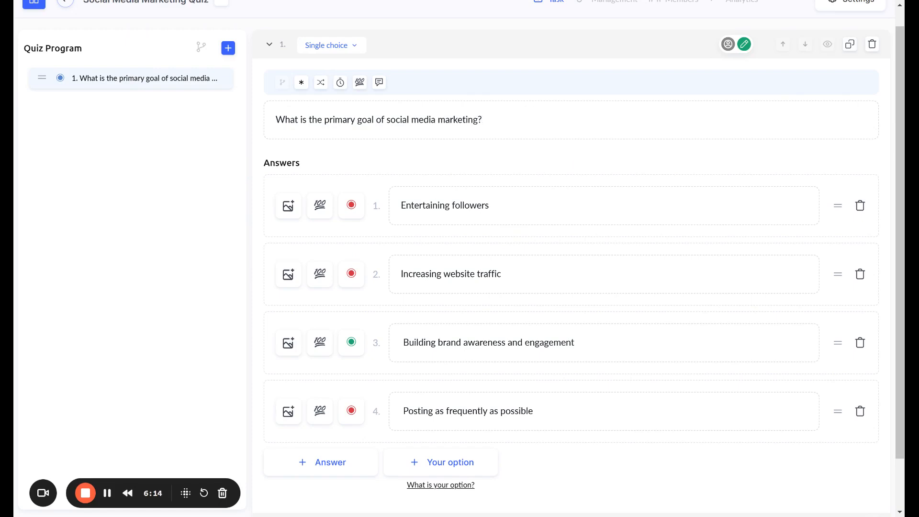
# Assign 1 point to the third answer and make the question required.
pyautogui.click(319, 343)
pyautogui.click(350, 143)
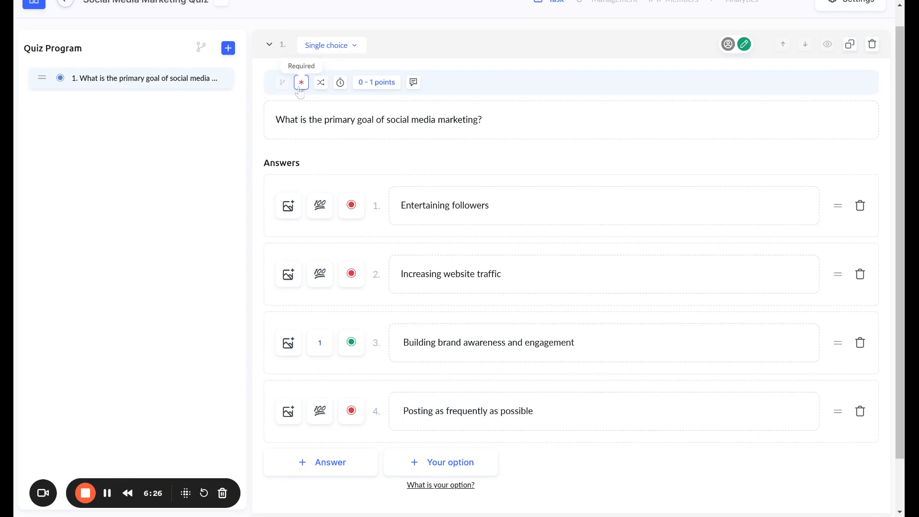
pyautogui.click(301, 82)
# Set the quiz timer to 1 hour in the quiz's start settings.
pyautogui.scroll(1, 347, 58)
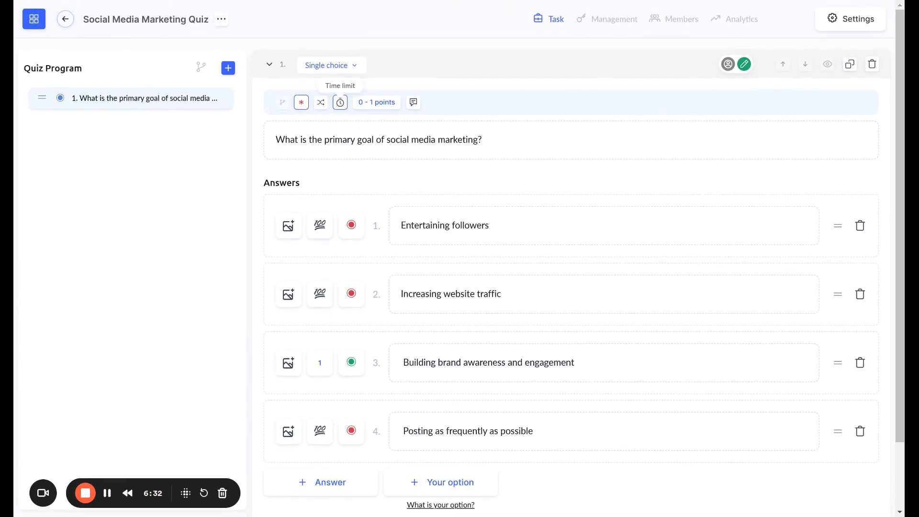
pyautogui.click(834, 19)
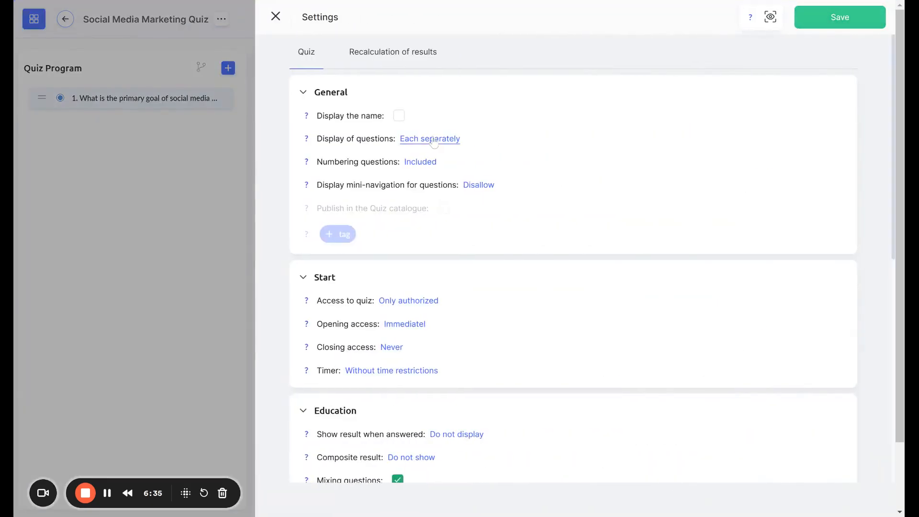
pyautogui.scroll(-1, 445, 144)
pyautogui.scroll(-3, 445, 144)
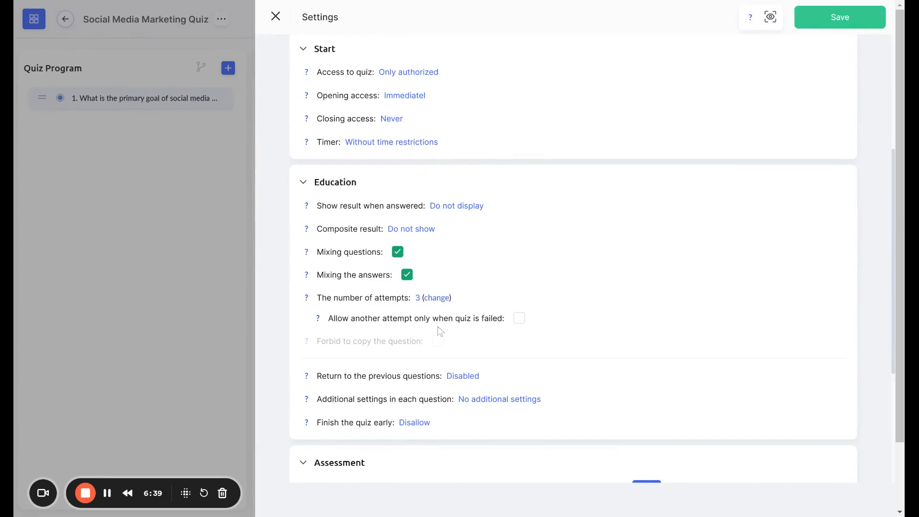
pyautogui.scroll(3, 397, 325)
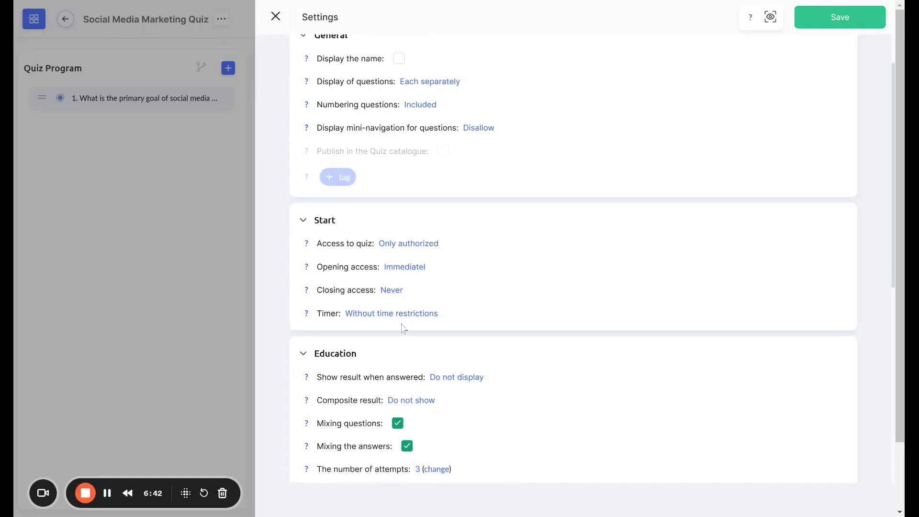
pyautogui.click(380, 316)
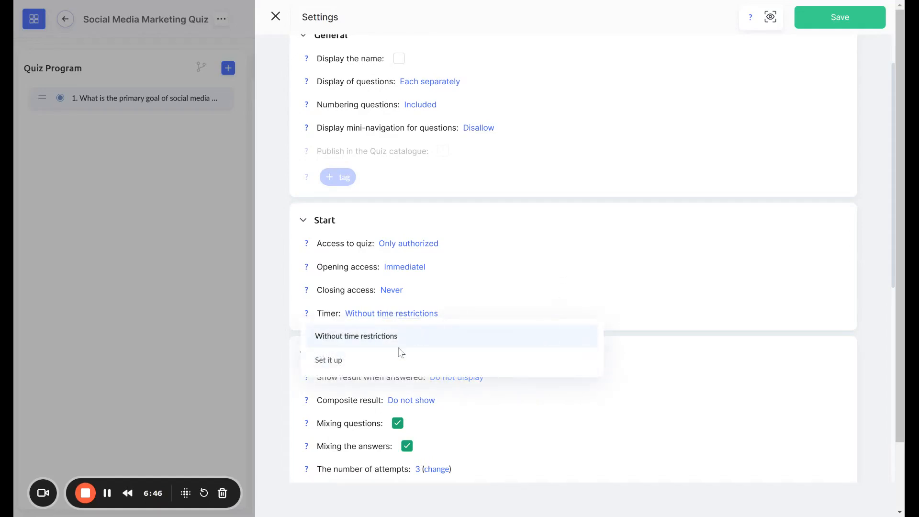
pyautogui.click(384, 359)
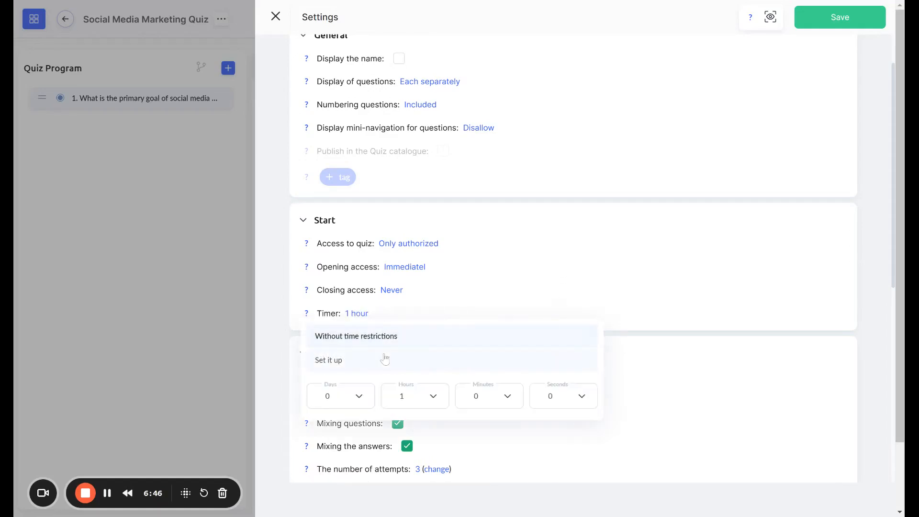
pyautogui.click(478, 396)
pyautogui.scroll(-3, 485, 459)
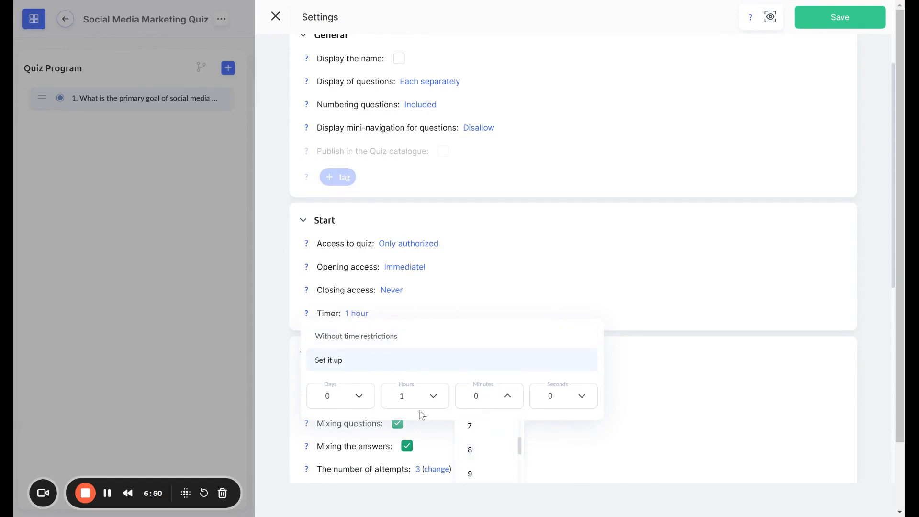
pyautogui.click(709, 272)
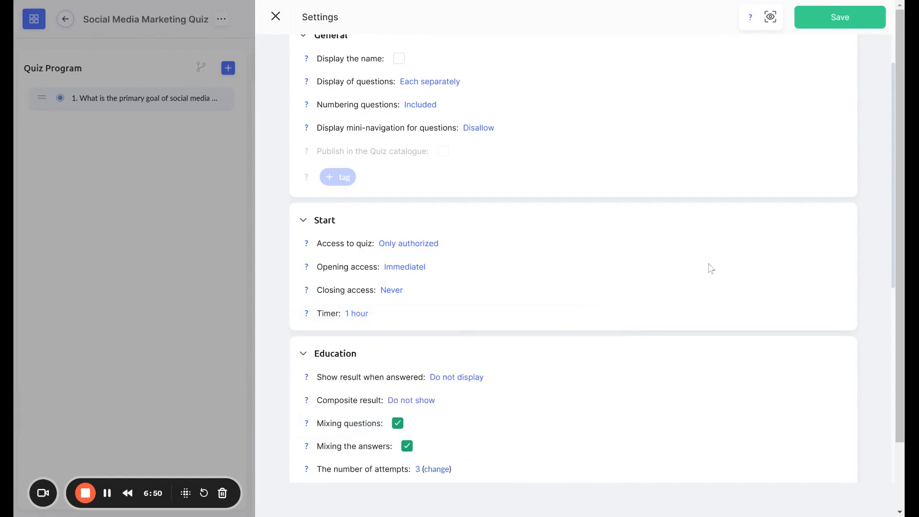
# Switch the quiz timer back to Without time restrictions, then save and close the settings.
pyautogui.click(356, 314)
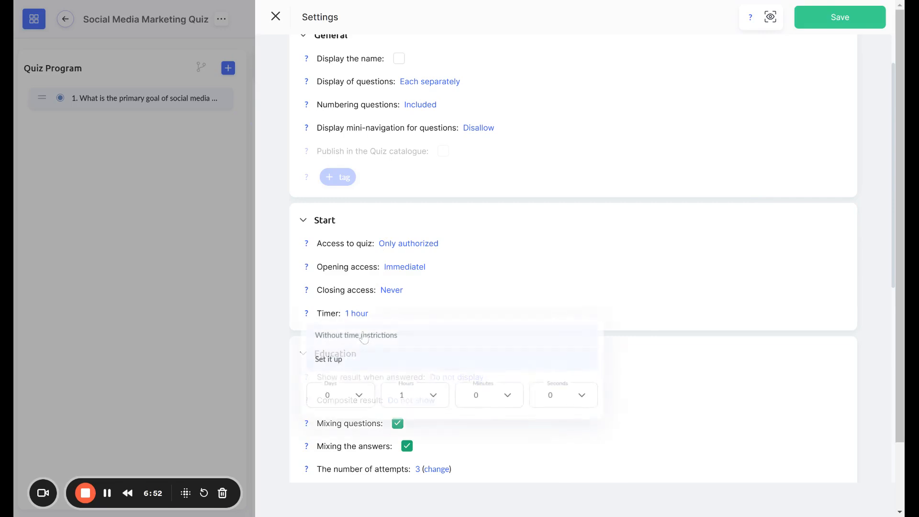
pyautogui.click(408, 335)
pyautogui.scroll(2, 737, 167)
pyautogui.click(805, 22)
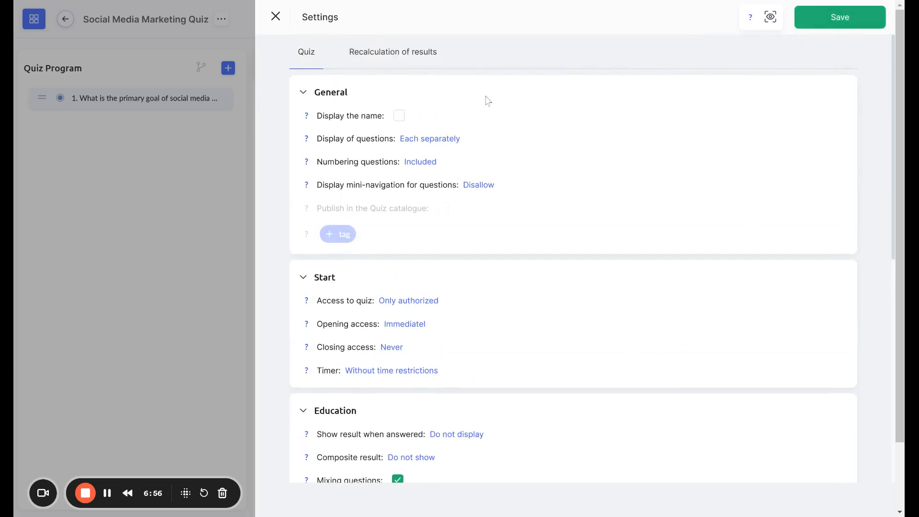
pyautogui.click(276, 16)
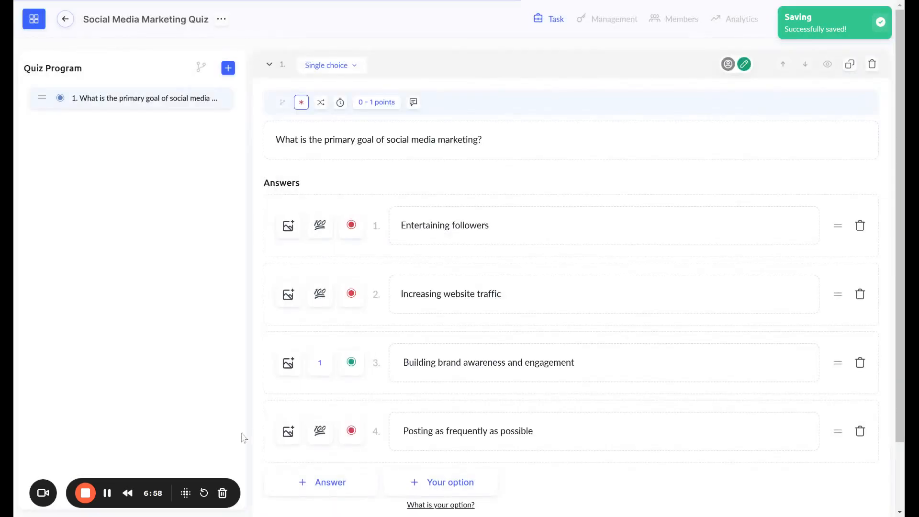
# Add a second single choice question and paste in the text "Which platform is most effective for B2B marketing campaigns?" with its lettered options.
pyautogui.scroll(-2, 243, 436)
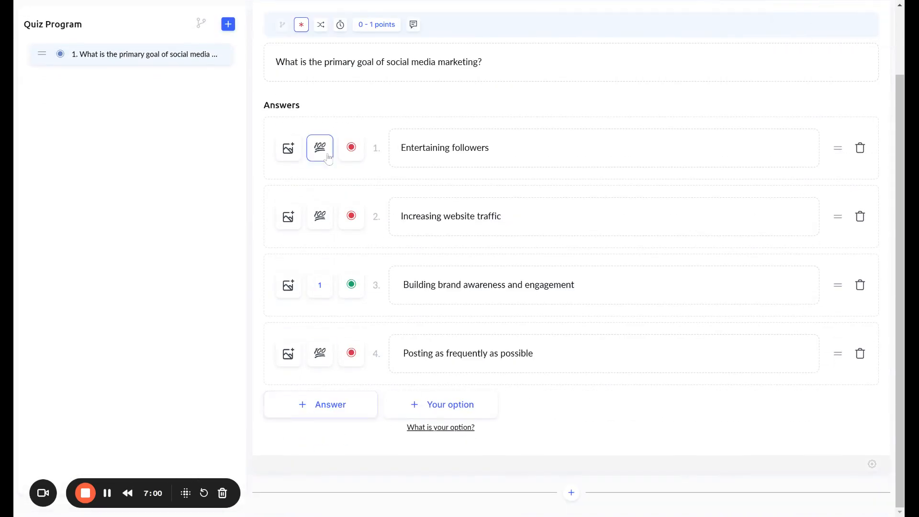
pyautogui.click(227, 24)
pyautogui.click(202, 72)
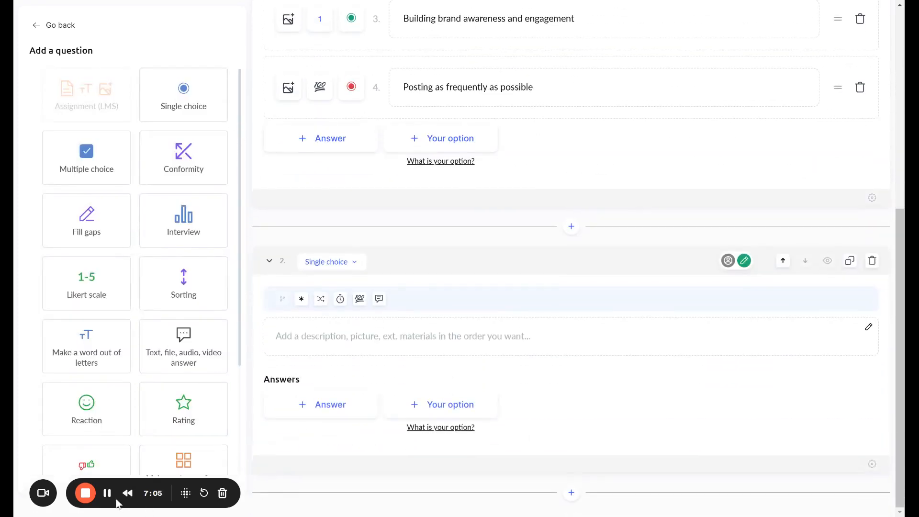
pyautogui.click(307, 336)
pyautogui.hotkey('ctrl', 'v')
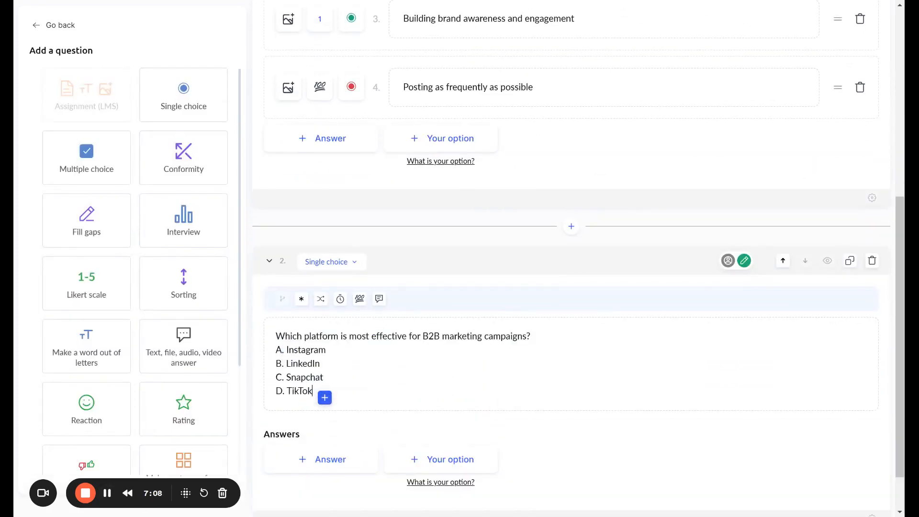
# Copy the lettered options A to D and remove them from the second question's description.
pyautogui.moveTo(317, 392); pyautogui.dragTo(267, 349)
pyautogui.hotkey('ctrl', 'c')
pyautogui.press('BackSpace')
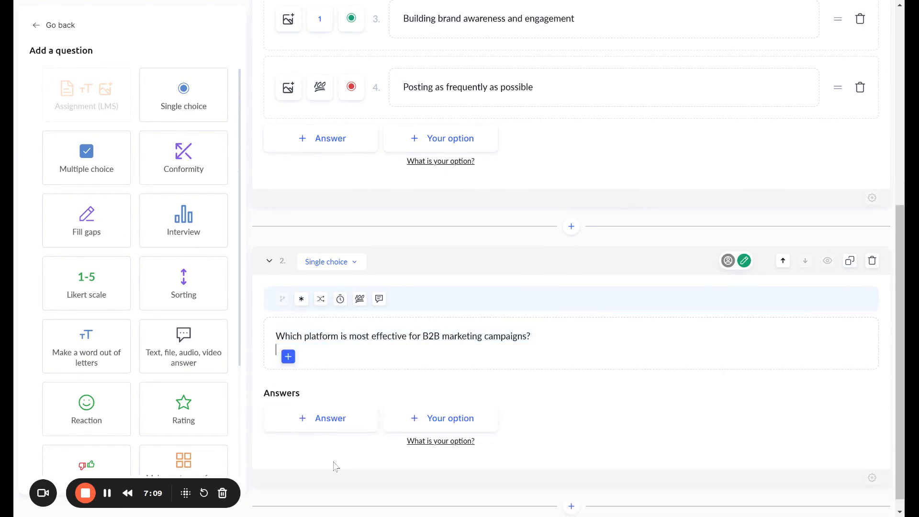
# Add four blank answers to the B2B marketing question.
pyautogui.click(318, 420)
pyautogui.click(320, 420)
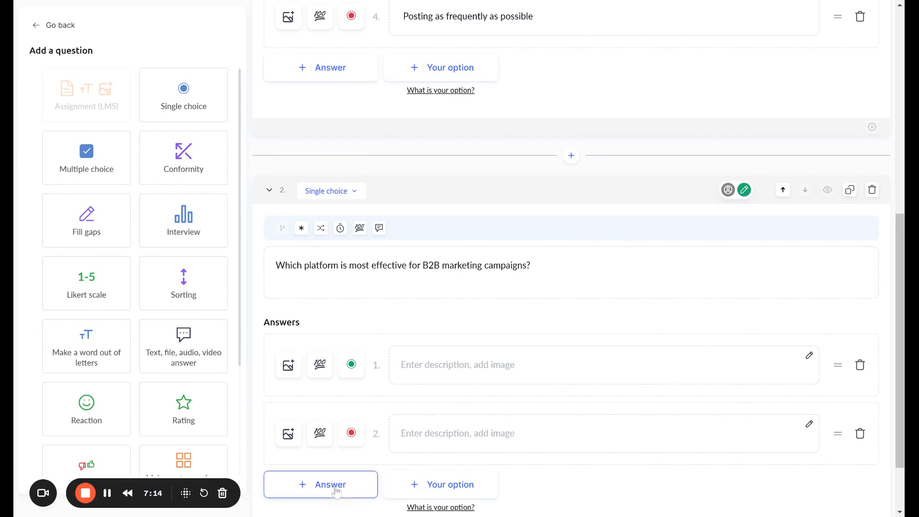
pyautogui.click(326, 484)
pyautogui.click(325, 473)
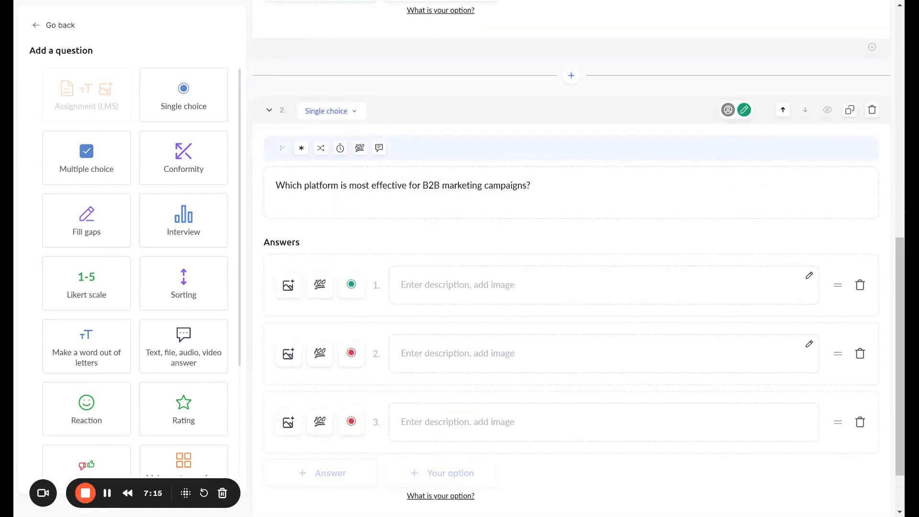
# Paste the lettered options into the first answer and move LinkedIn into the second answer.
pyautogui.click(445, 285)
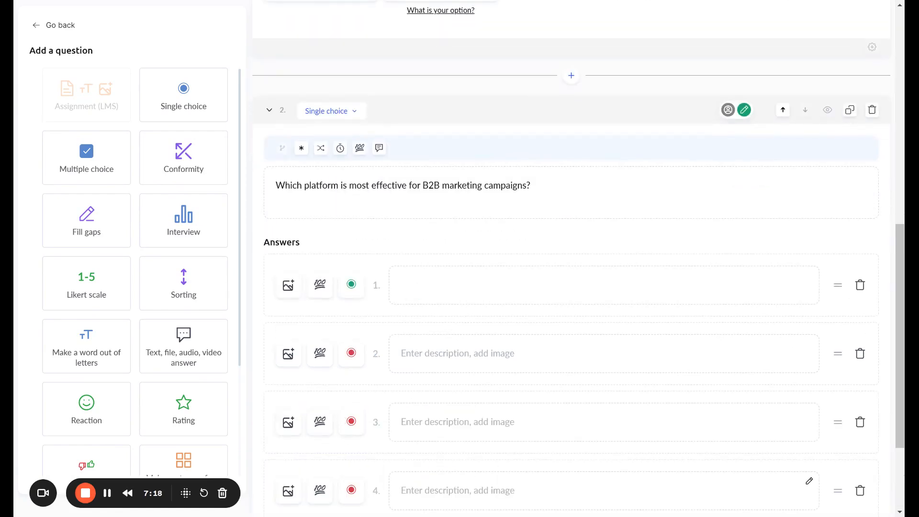
pyautogui.hotkey('ctrl', 'v')
pyautogui.doubleClick(428, 298)
pyautogui.hotkey('ctrl', 'x')
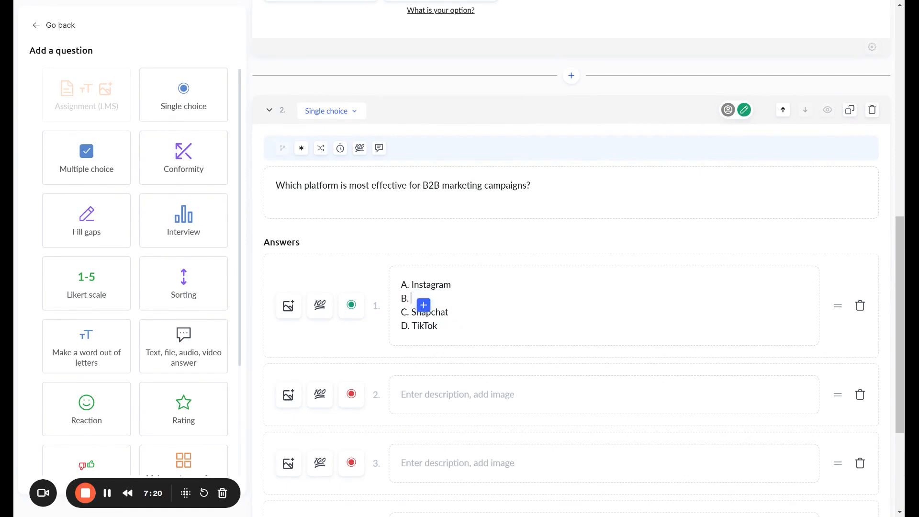
pyautogui.click(413, 407)
pyautogui.hotkey('ctrl', 'v')
# Move Snapchat from the first answer into the third answer.
pyautogui.click(435, 312)
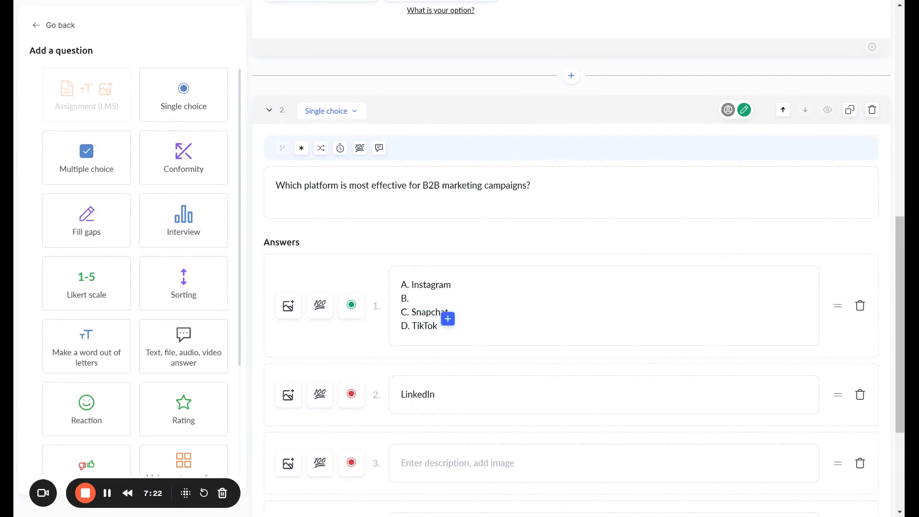
pyautogui.doubleClick(429, 312)
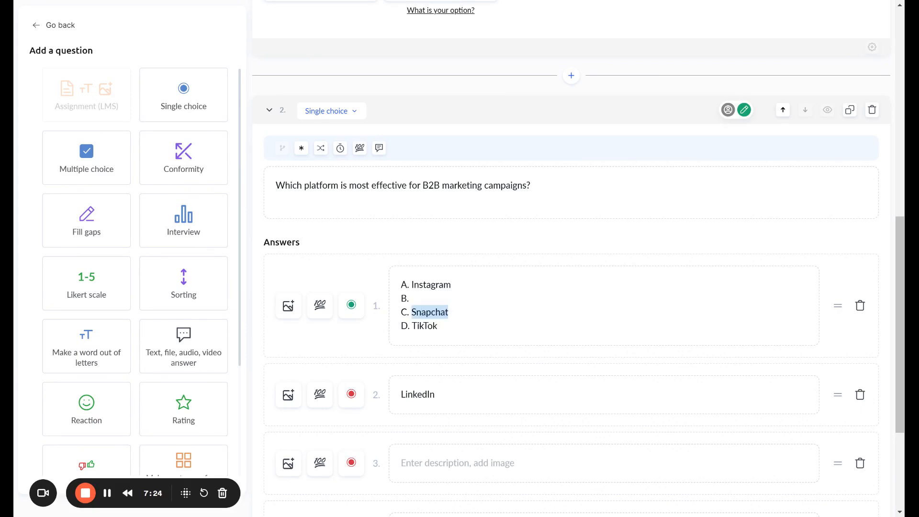
pyautogui.hotkey('ctrl', 'x')
pyautogui.click(421, 463)
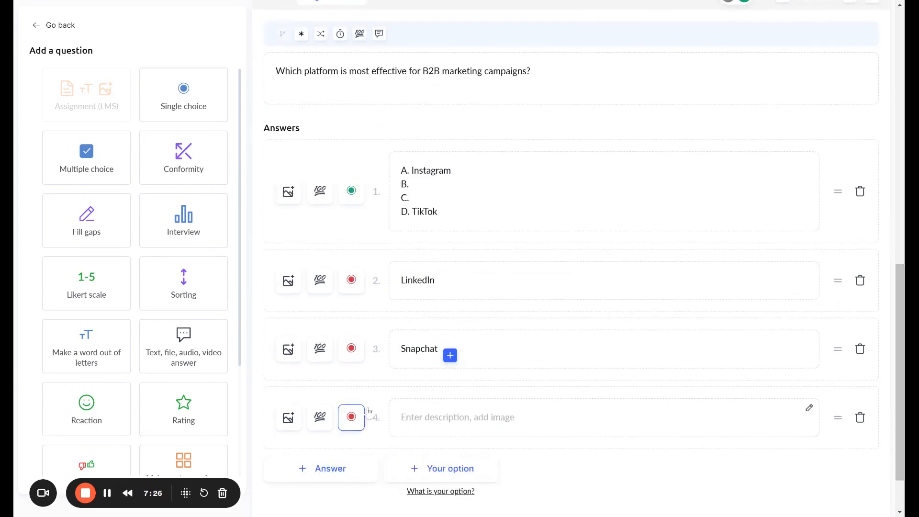
# Move TikTok from the first answer into the fourth, and mark LinkedIn as the only correct answer.
pyautogui.click(436, 211)
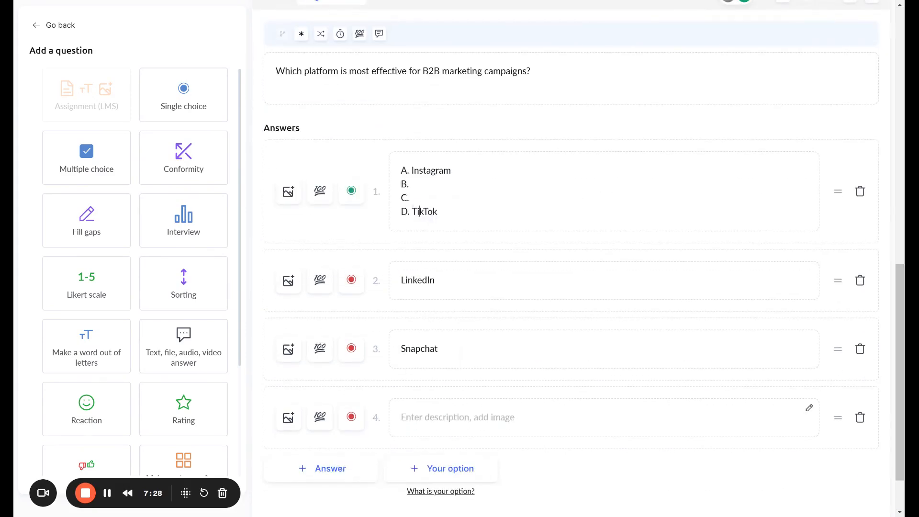
pyautogui.doubleClick(423, 212)
pyautogui.press('BackSpace')
pyautogui.click(452, 416)
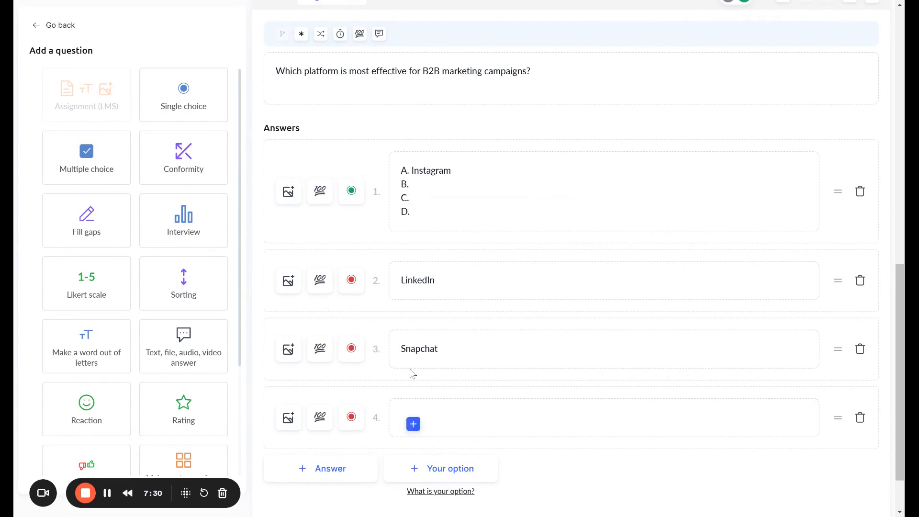
pyautogui.hotkey('ctrl', 'v')
pyautogui.click(351, 279)
pyautogui.click(351, 190)
# Remove the leftover letters so the first answer reads only Instagram, and make the B2B question required.
pyautogui.moveTo(412, 171); pyautogui.dragTo(353, 168)
pyautogui.press('BackSpace')
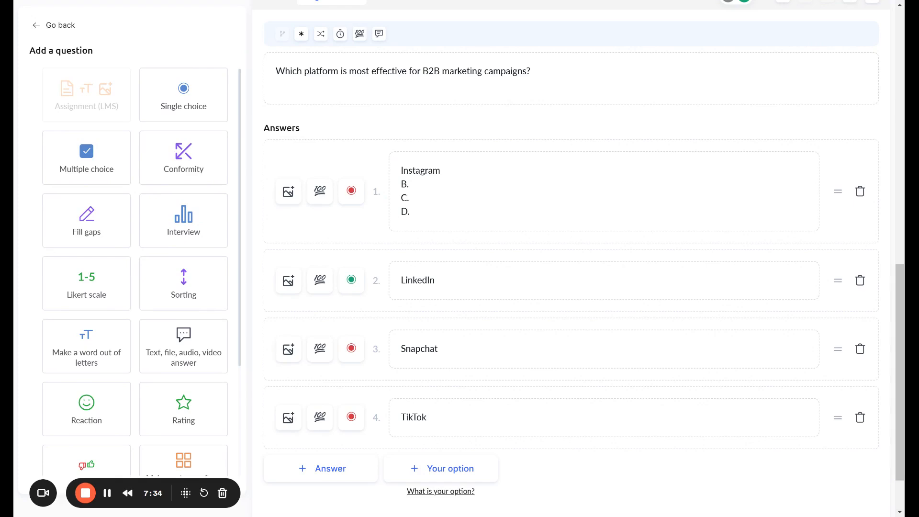
pyautogui.hotkey('shift', 'Down')
pyautogui.hotkey('shift', 'Down')
pyautogui.press('BackSpace')
pyautogui.press('BackSpace')
pyautogui.press('BackSpace')
pyautogui.press('BackSpace')
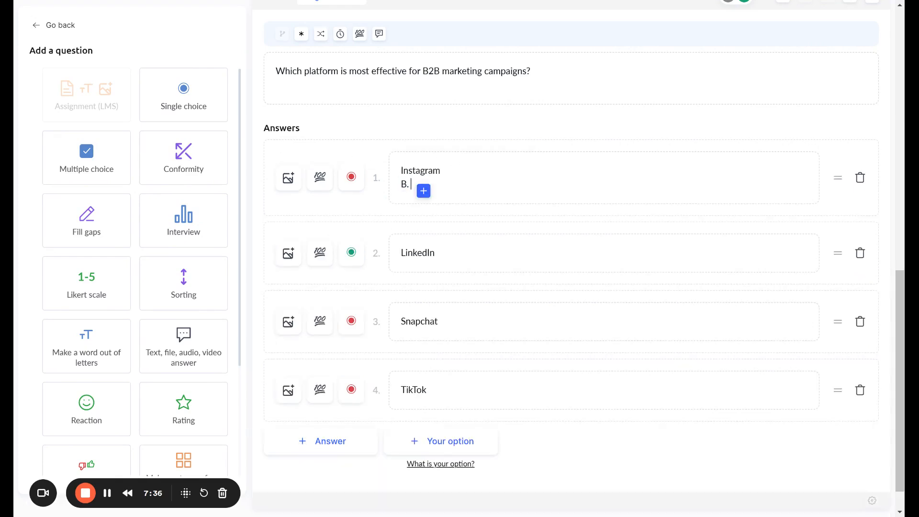
pyautogui.scroll(3, 383, 198)
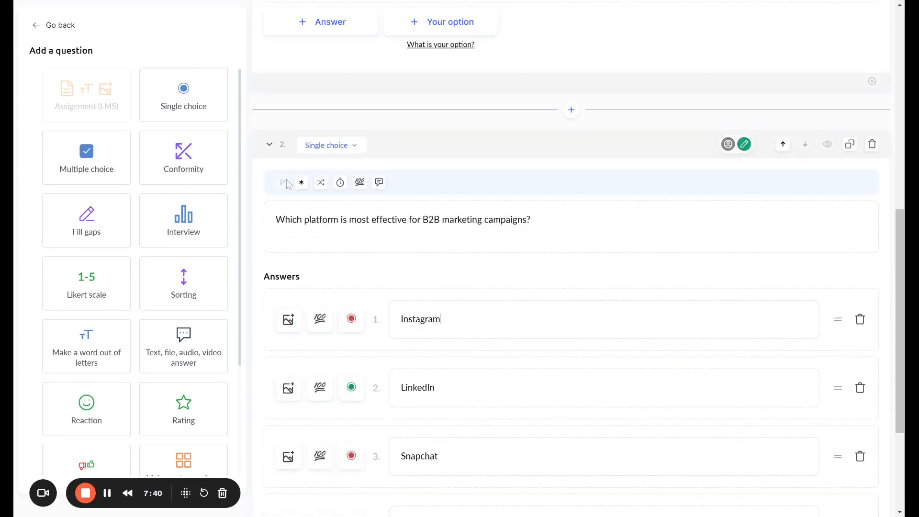
pyautogui.click(301, 182)
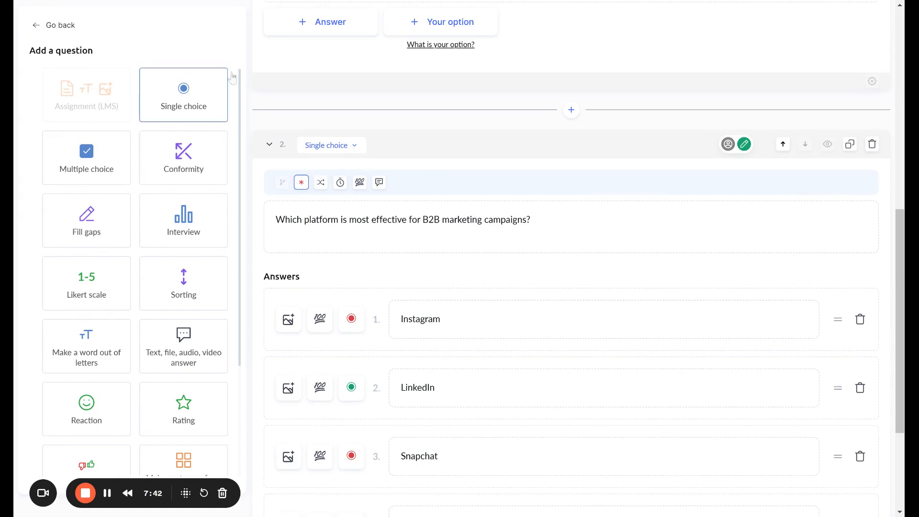
# Look through the available question types and return to the quiz program list.
pyautogui.scroll(-3, 134, 230)
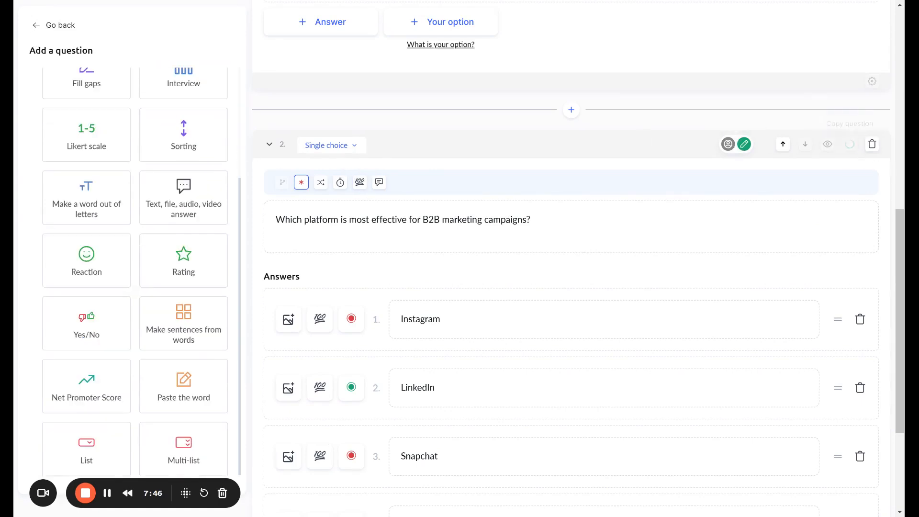
pyautogui.scroll(-10, 378, 311)
pyautogui.scroll(-3, 382, 332)
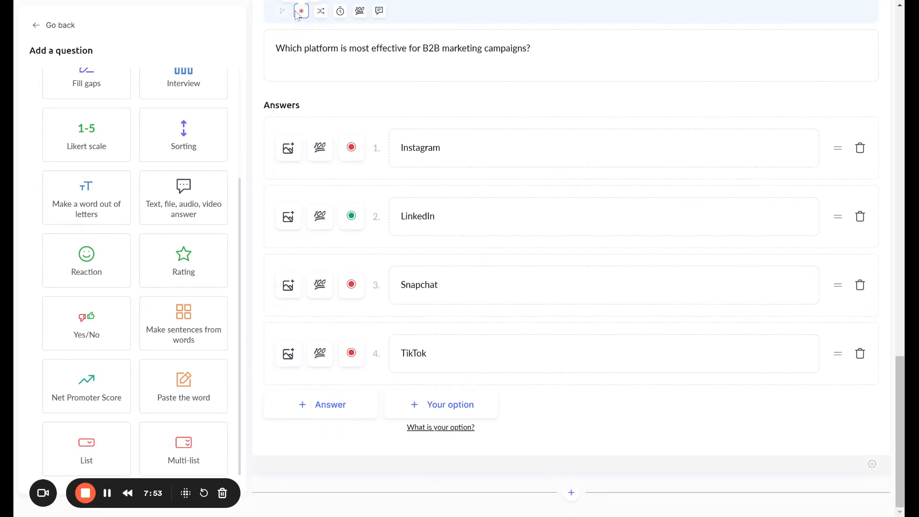
pyautogui.scroll(3, 57, 76)
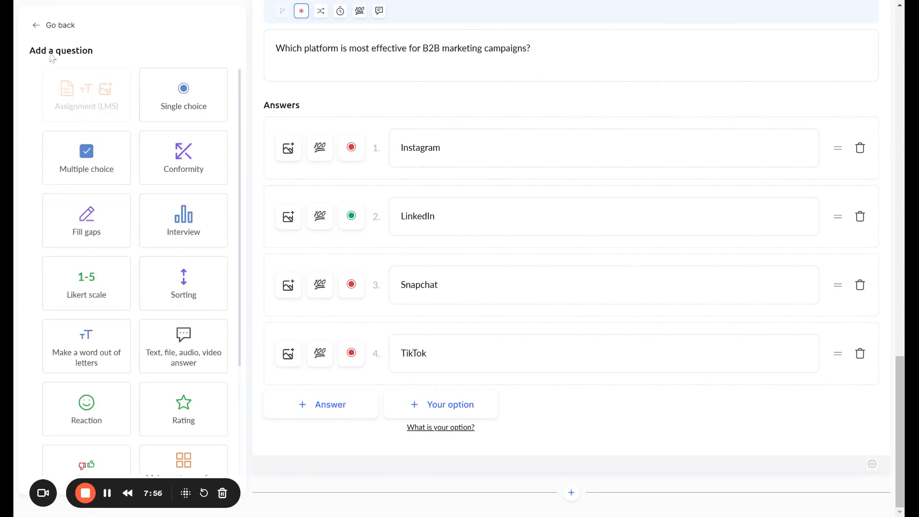
pyautogui.scroll(-3, 76, 191)
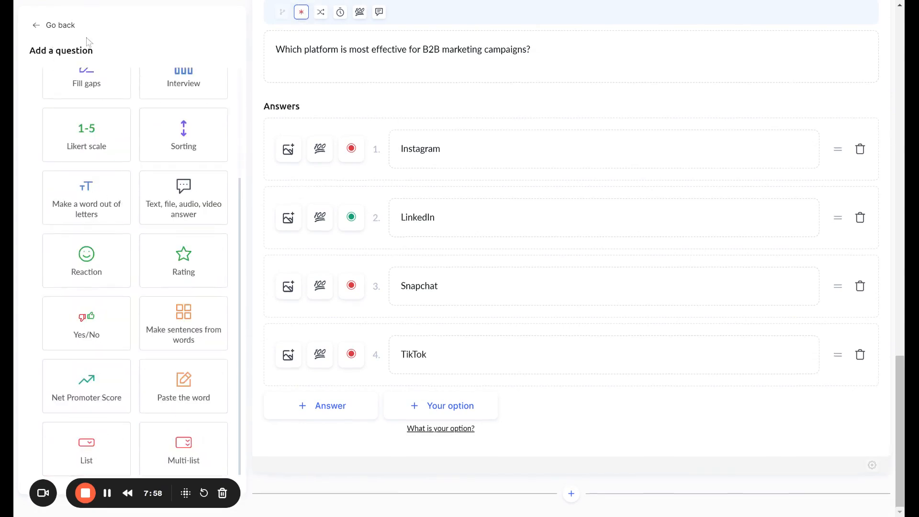
pyautogui.click(37, 28)
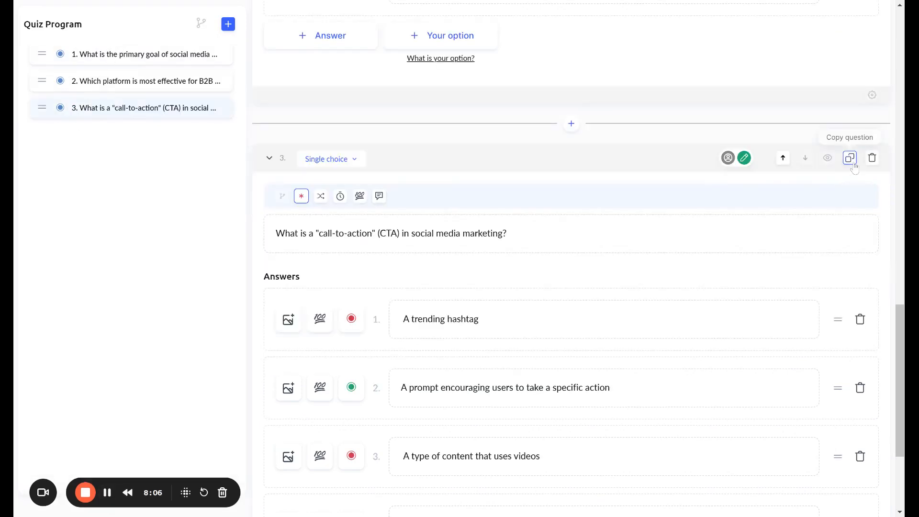
# Duplicate the call-to-action question and add a new multiple choice question at the end of the quiz.
pyautogui.click(849, 158)
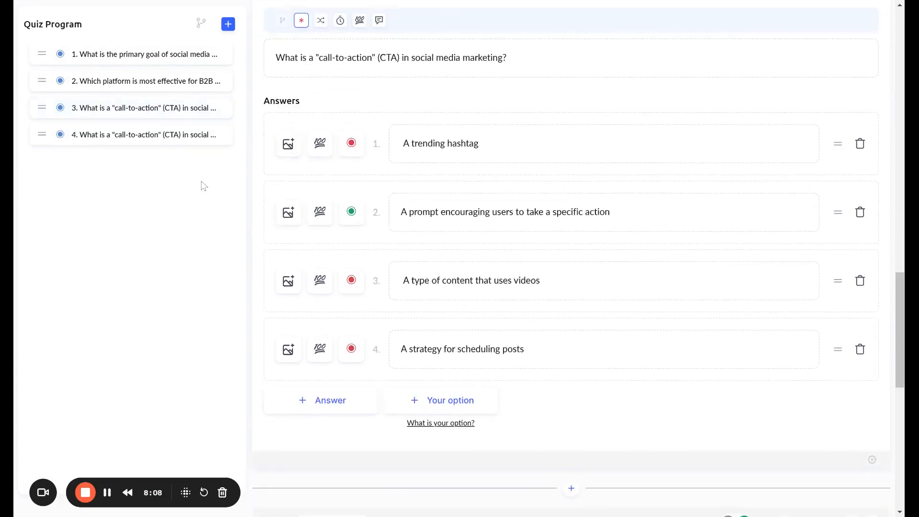
pyautogui.click(229, 26)
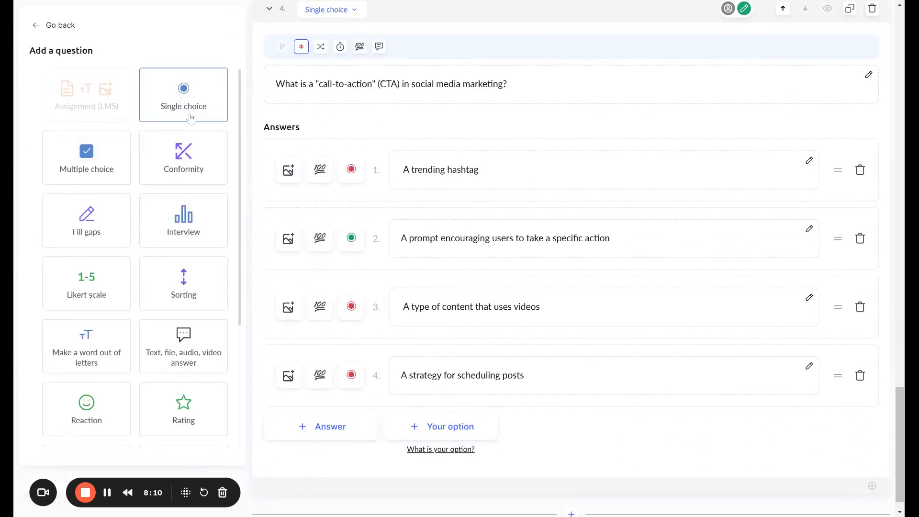
pyautogui.click(87, 167)
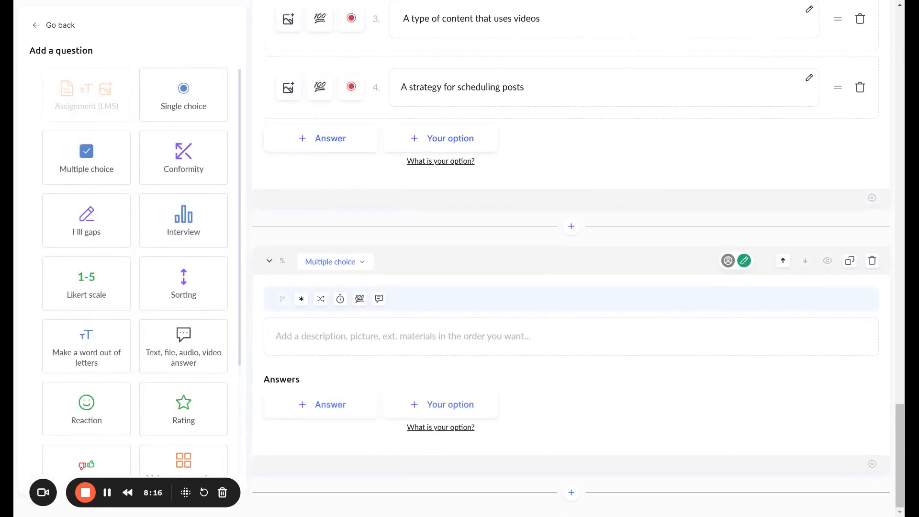
# Add four blank answers to the new multiple choice question.
pyautogui.click(322, 405)
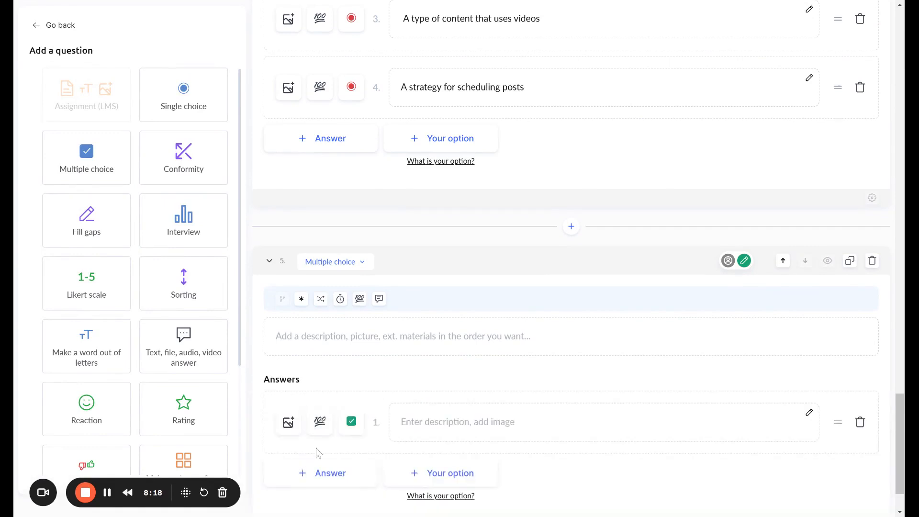
pyautogui.scroll(-1, 323, 459)
pyautogui.click(349, 415)
pyautogui.scroll(-1, 349, 393)
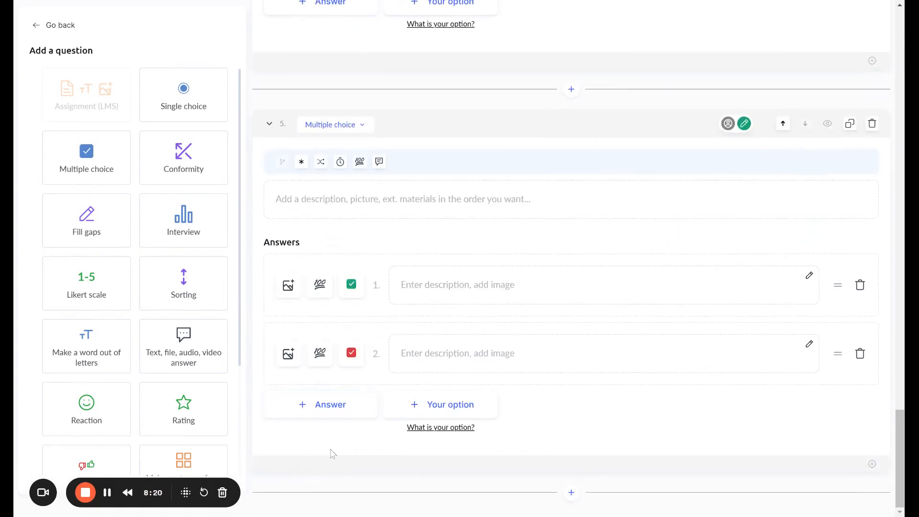
pyautogui.click(337, 413)
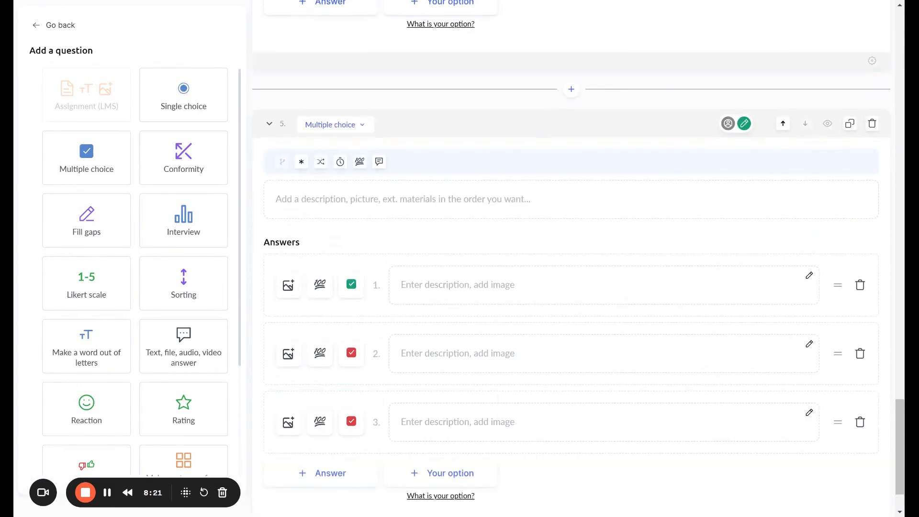
pyautogui.click(325, 473)
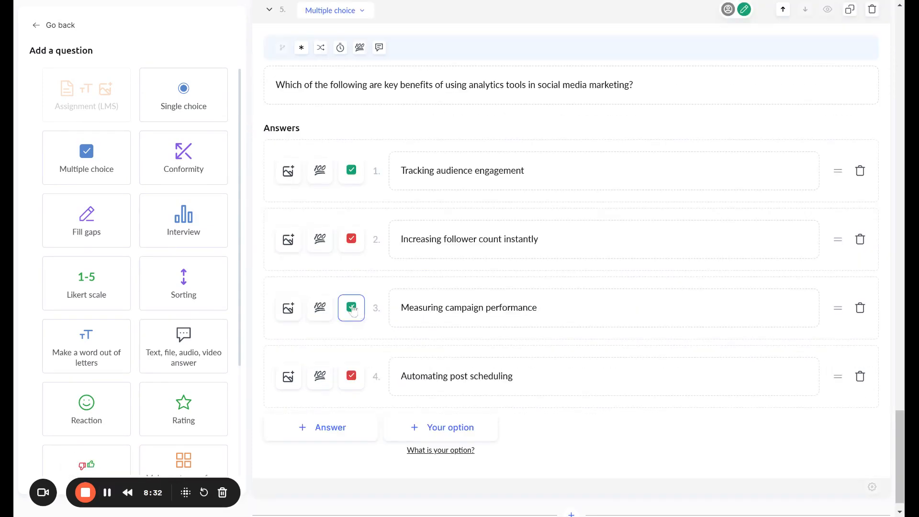
# Assign 0.5 points each to "Tracking audience engagement" and "Measuring campaign performance".
pyautogui.click(319, 171)
pyautogui.click(338, 172)
pyautogui.write('.5')
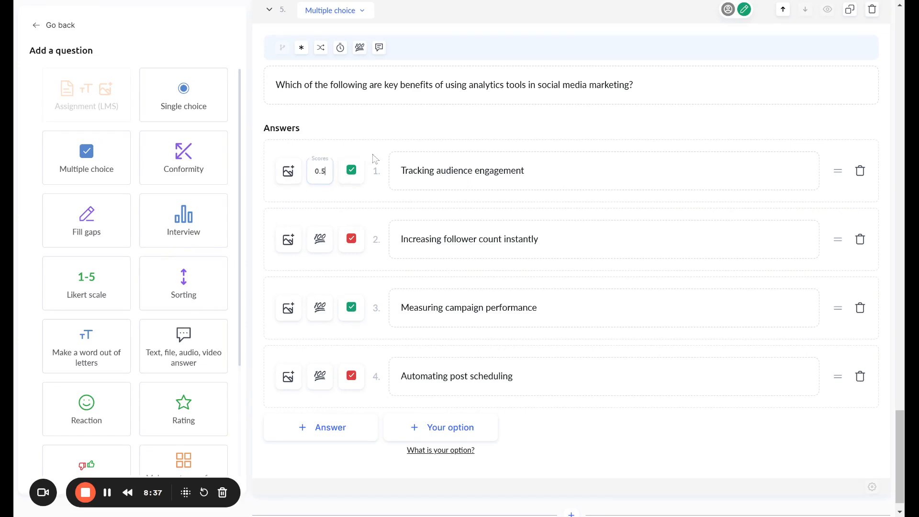
pyautogui.click(320, 307)
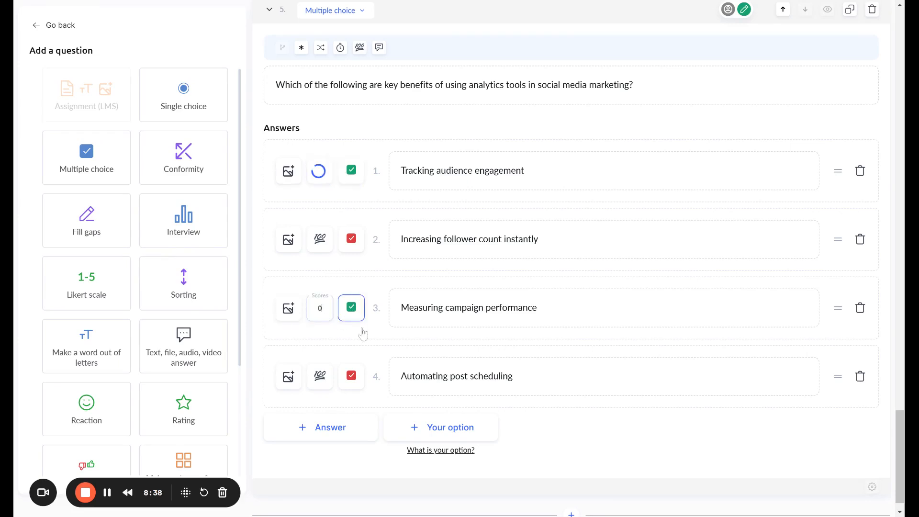
pyautogui.write('0.5')
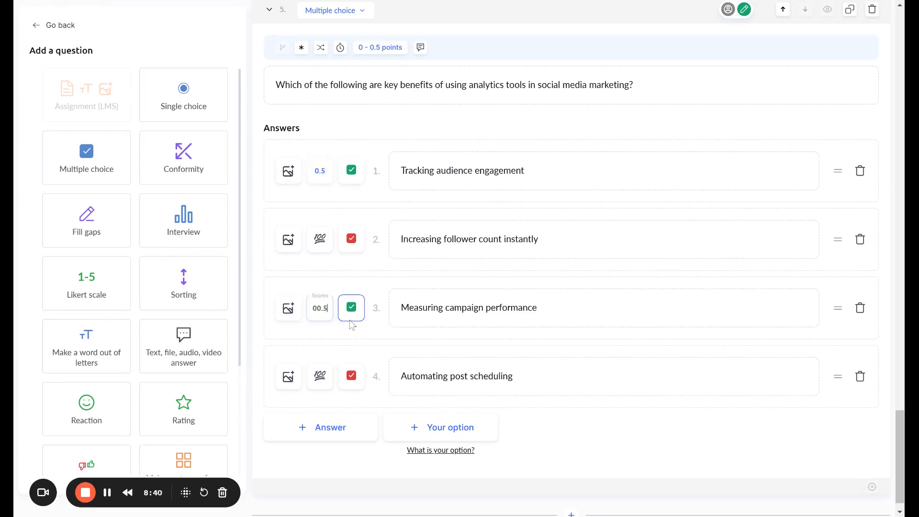
pyautogui.click(428, 208)
# Assign 1 point to the "Likes, comments, and shares" answer in the fourth question.
pyautogui.scroll(9, 421, 209)
pyautogui.click(319, 224)
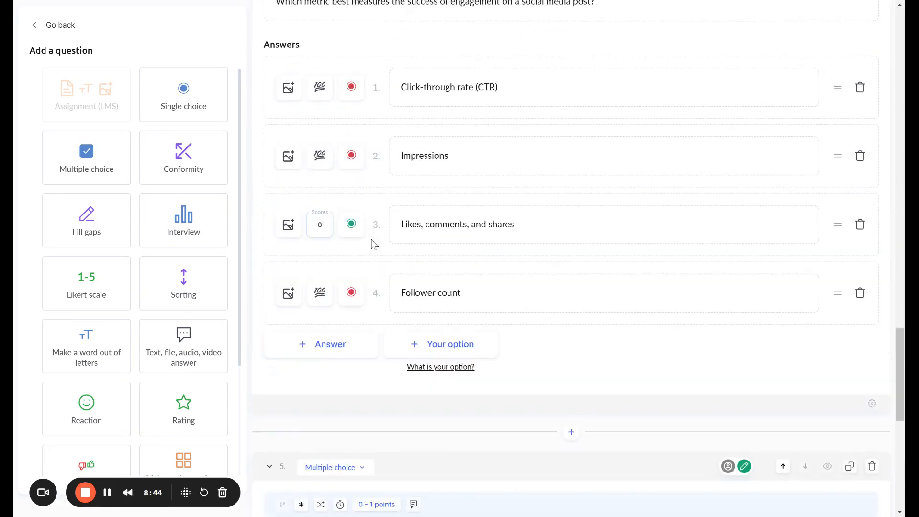
pyautogui.write('1')
# Assign 1 point each to the "A prompt encouraging users to take a specific action" and "LinkedIn" answers.
pyautogui.scroll(10, 372, 225)
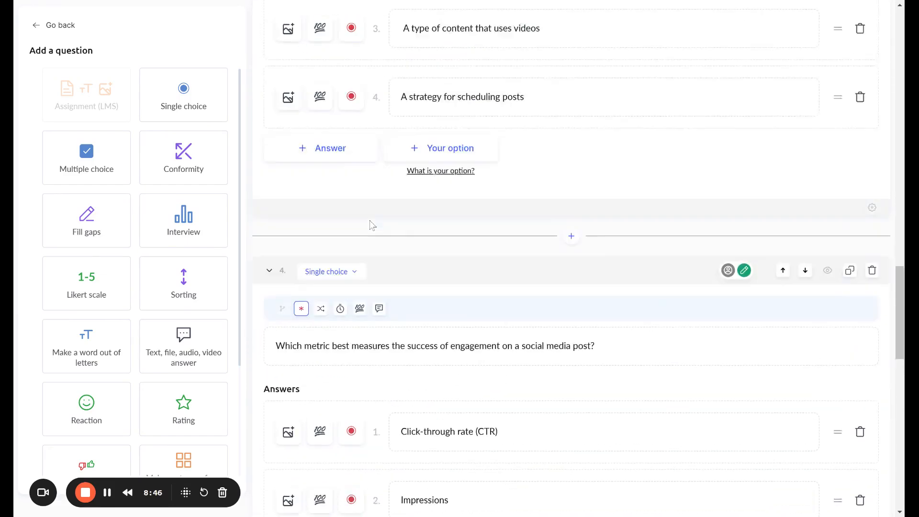
pyautogui.click(320, 186)
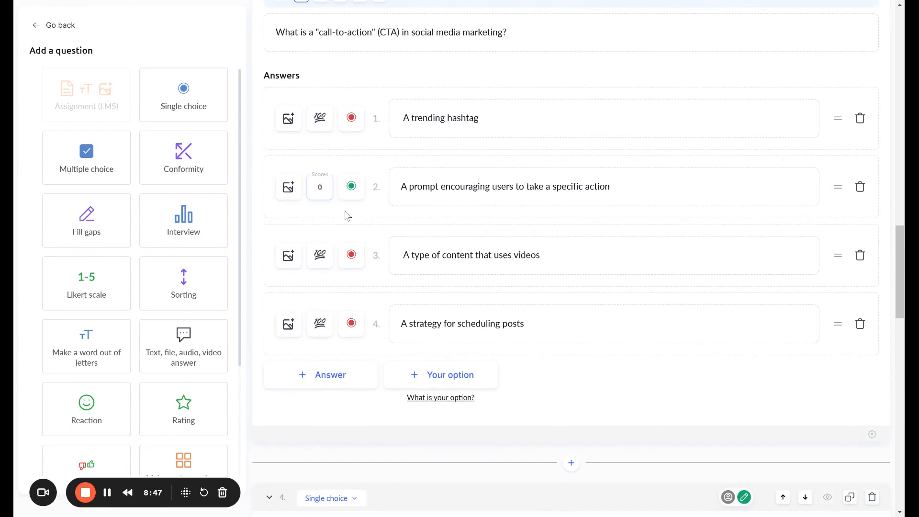
pyautogui.scroll(-10, 421, 249)
pyautogui.scroll(-7, 411, 244)
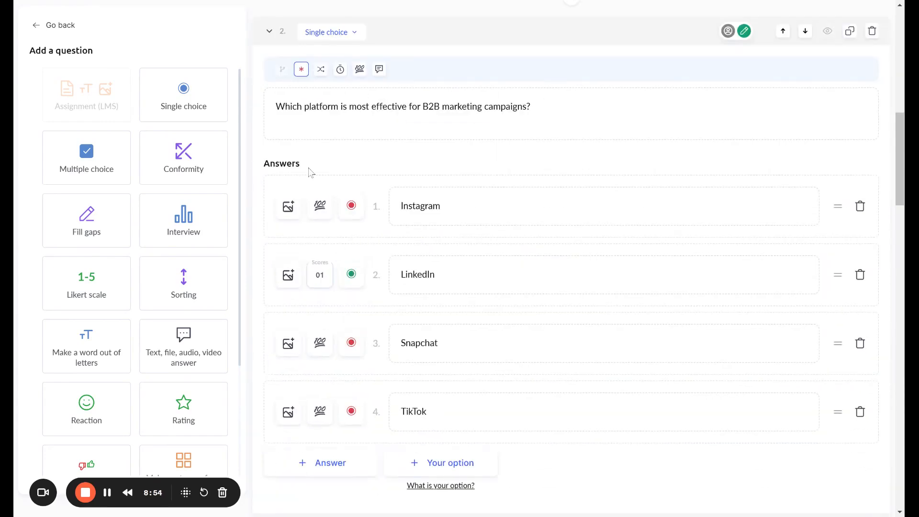
pyautogui.click(320, 206)
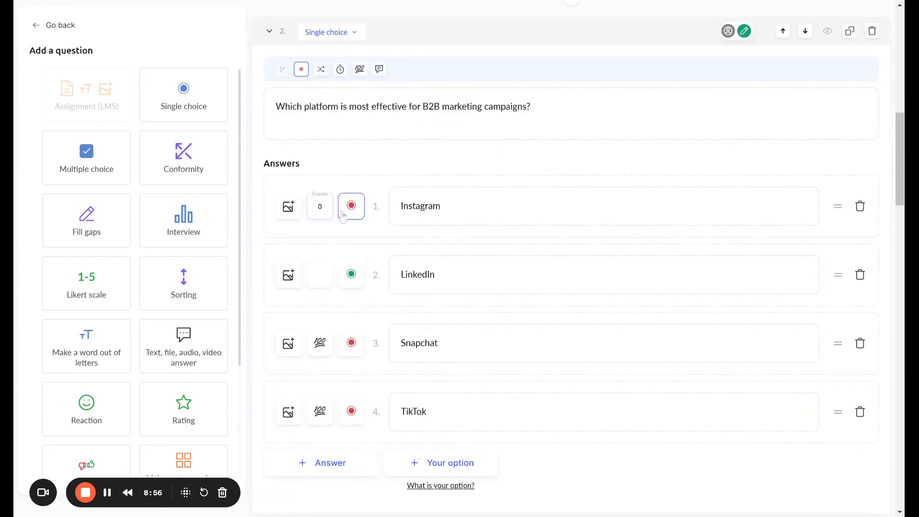
pyautogui.scroll(-9, 526, 268)
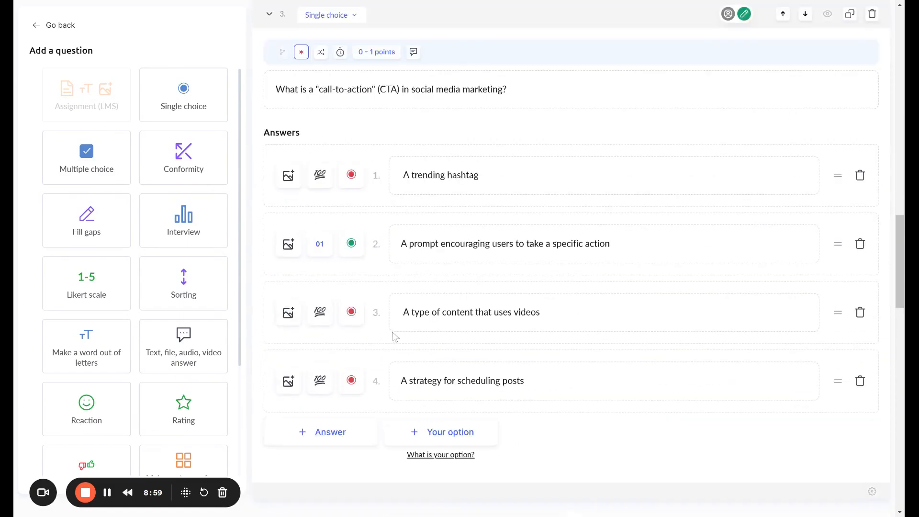
# Make the analytics tools question required and return to the quiz program's question list.
pyautogui.scroll(-9, 395, 336)
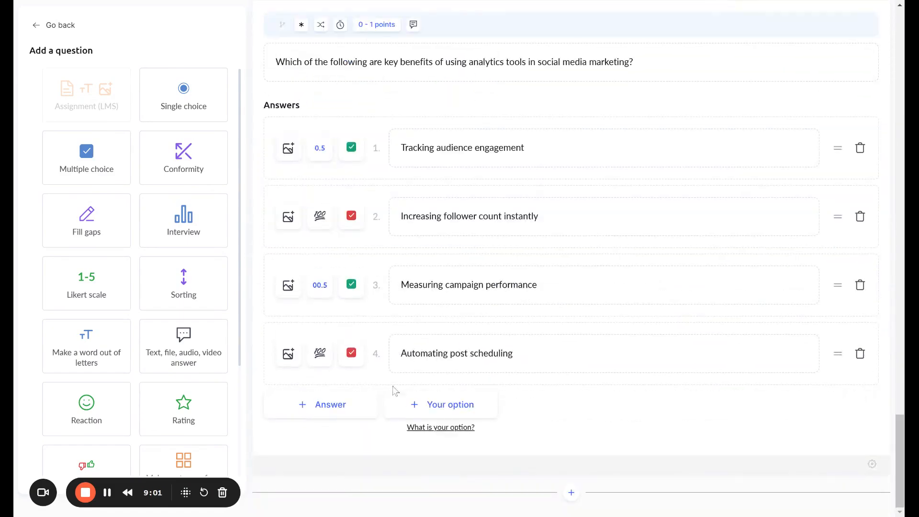
pyautogui.click(301, 24)
pyautogui.click(36, 26)
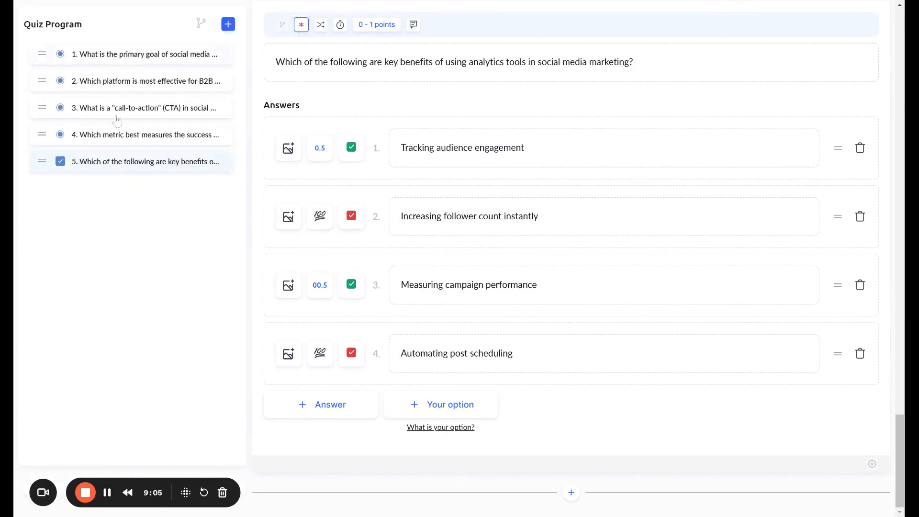
# Leave the quiz editor and open the list of courses.
pyautogui.scroll(3, 249, 276)
pyautogui.scroll(20, 378, 175)
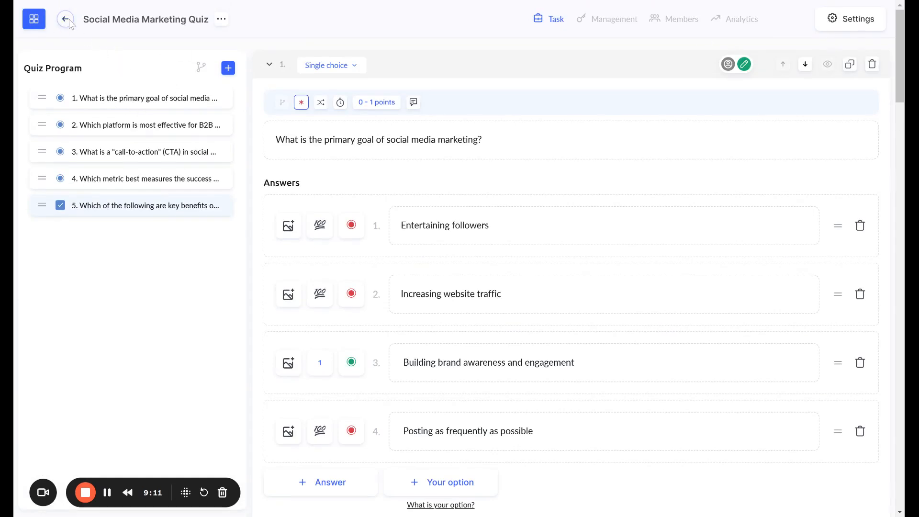
pyautogui.click(35, 22)
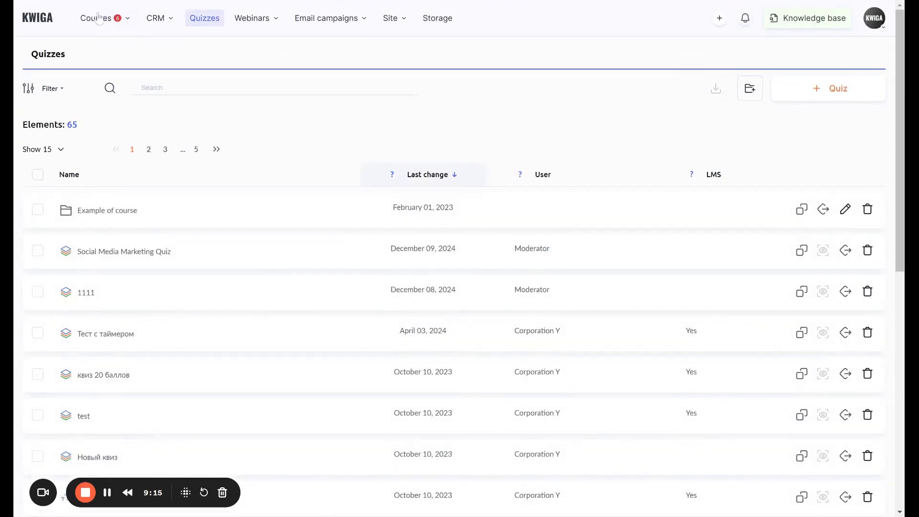
pyautogui.click(98, 19)
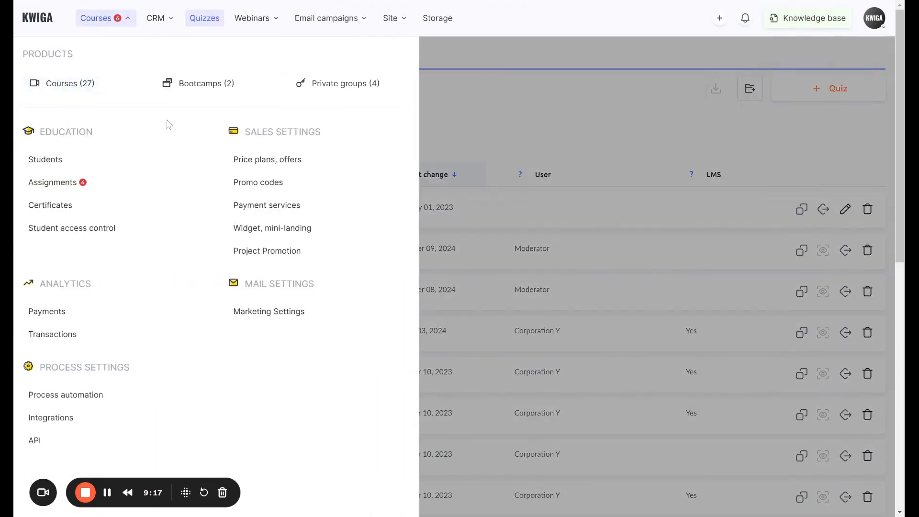
pyautogui.click(86, 84)
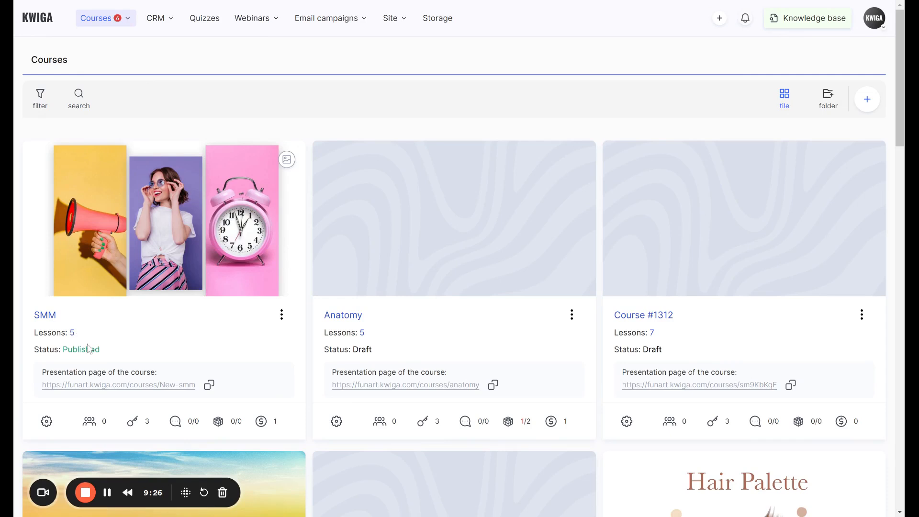
# Open the lessons of the SMM course and edit "Lesson 1 new" in Module 1.
pyautogui.click(72, 333)
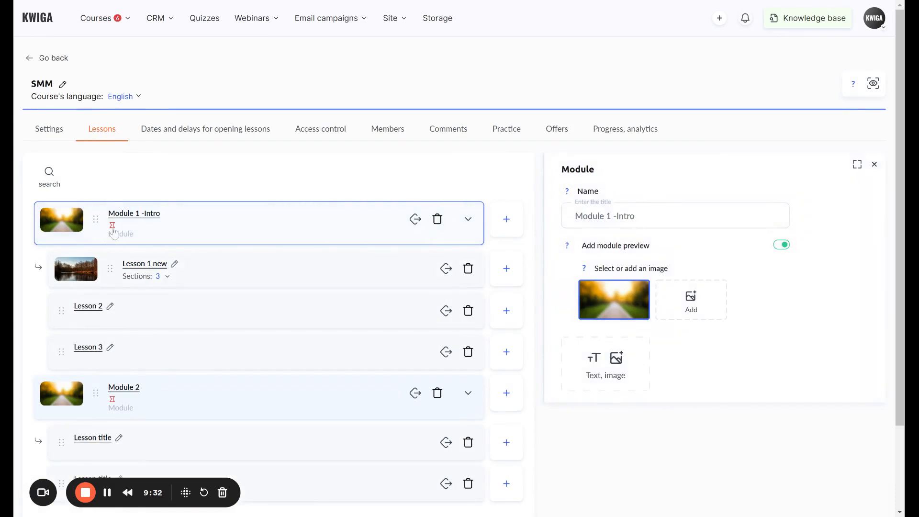
pyautogui.click(475, 230)
pyautogui.click(473, 229)
pyautogui.click(155, 266)
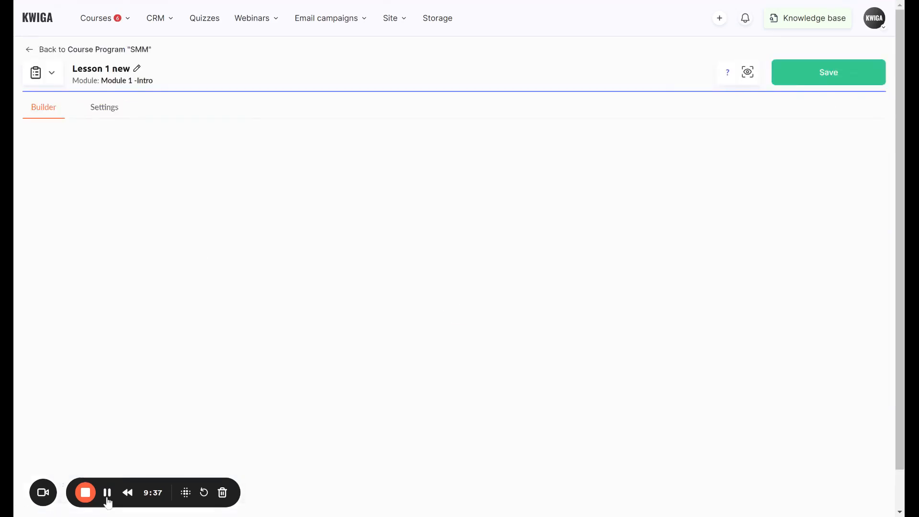
# Add a Practice block at the end of the Materials section and attach "Social Media Marketing Quiz" to it.
pyautogui.scroll(-20, 256, 431)
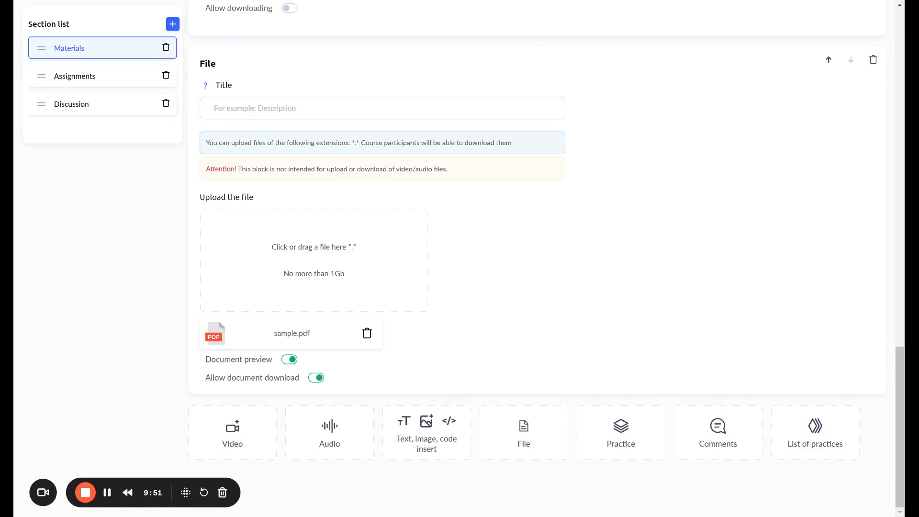
pyautogui.scroll(15, 611, 196)
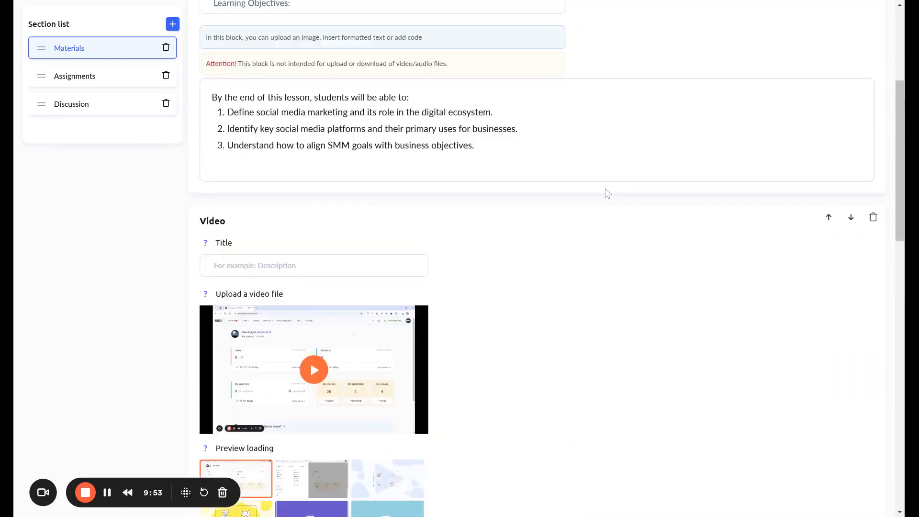
pyautogui.scroll(-15, 607, 199)
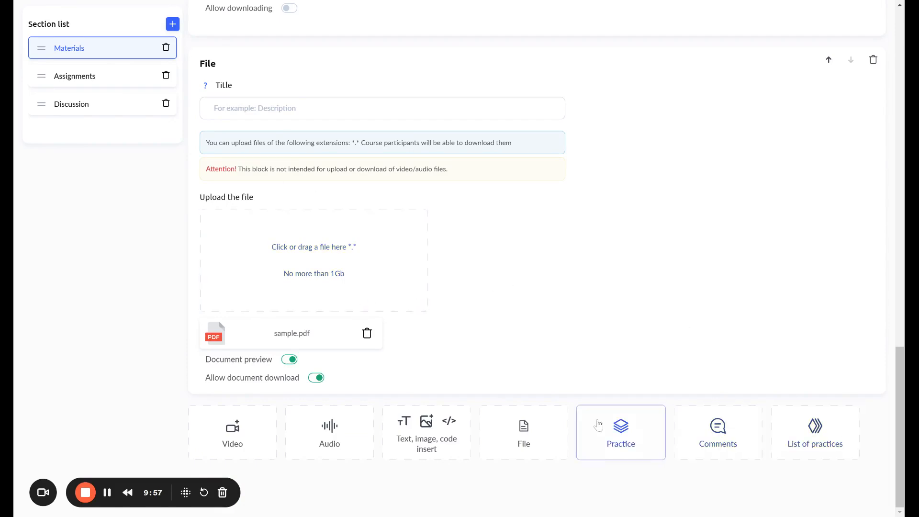
pyautogui.click(625, 447)
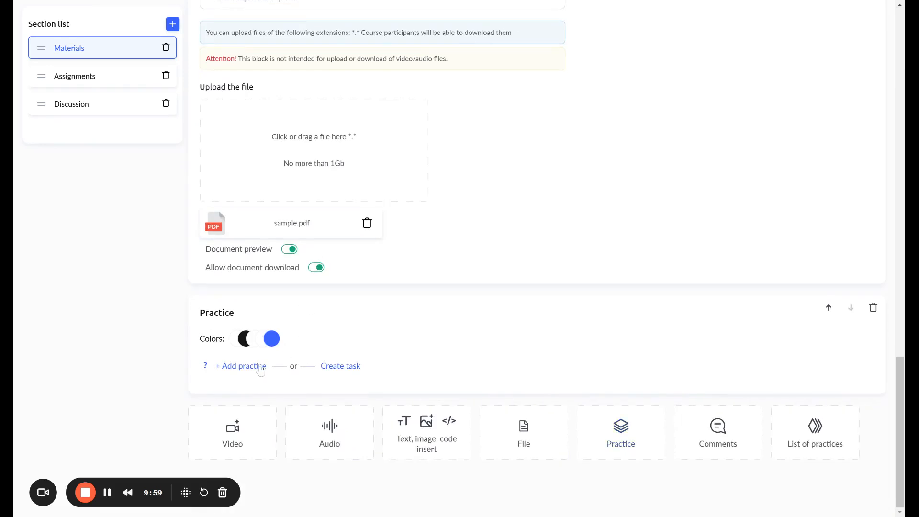
pyautogui.click(258, 367)
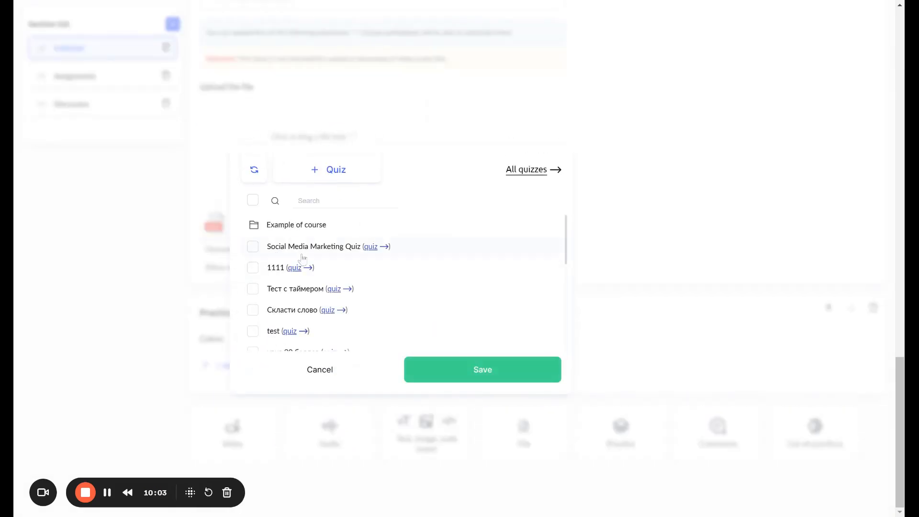
pyautogui.click(283, 248)
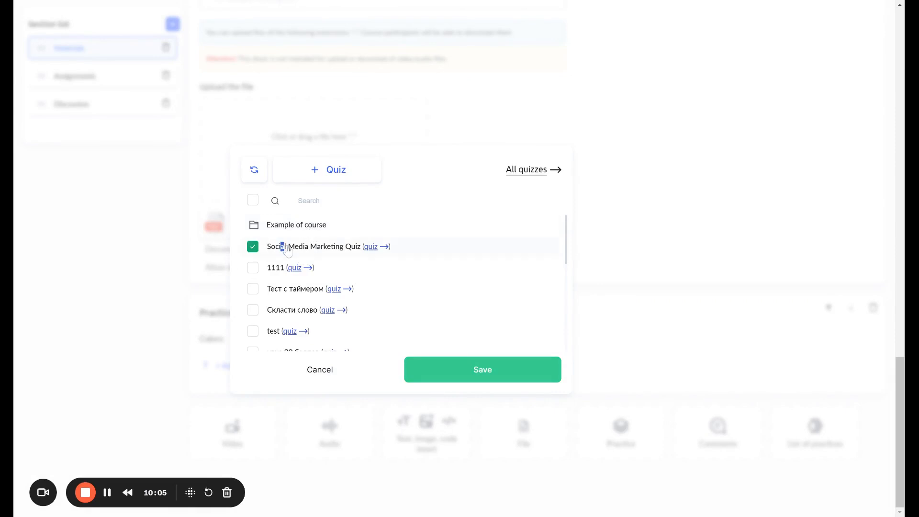
pyautogui.click(458, 370)
# Enable Checkpoint for the Social Media Marketing Quiz in the Practice block.
pyautogui.scroll(-3, 677, 205)
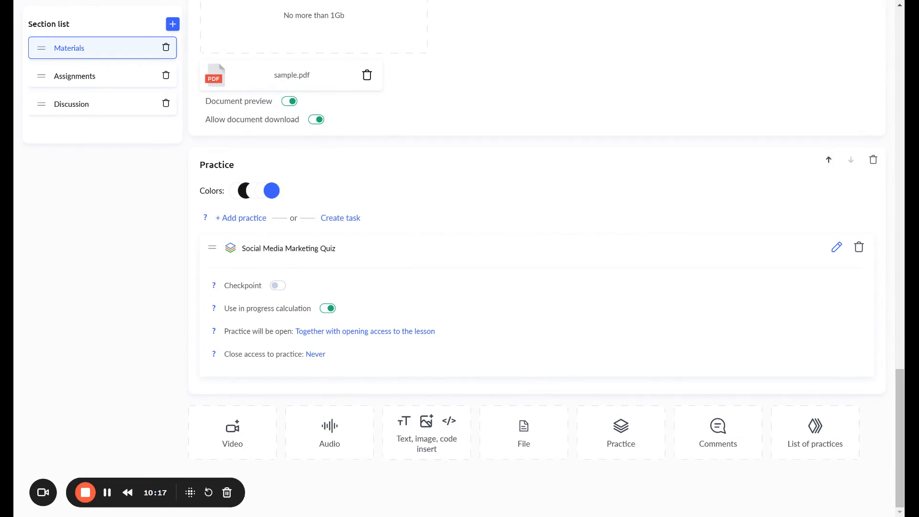
pyautogui.click(278, 286)
pyautogui.moveTo(219, 286); pyautogui.dragTo(270, 291)
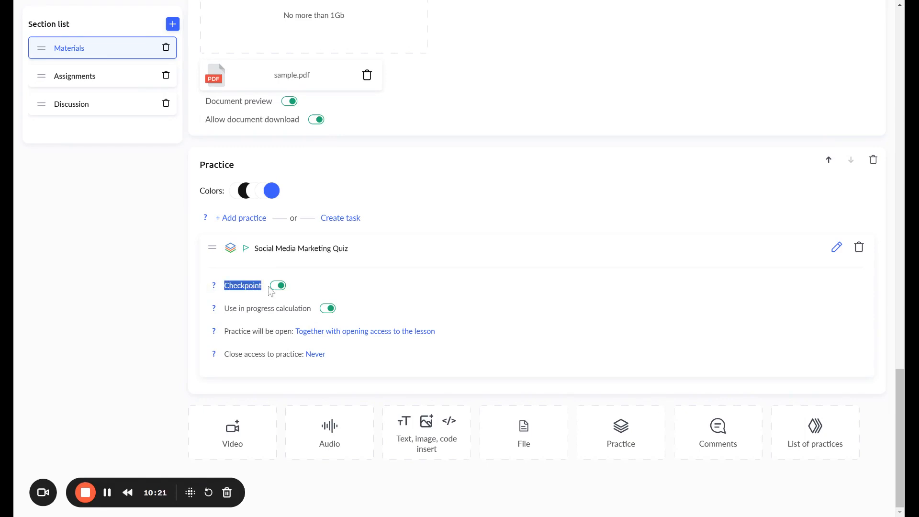
pyautogui.click(244, 251)
# Return to the SMM course program and view the quiz at the end of "Lesson 1 new" as a student.
pyautogui.scroll(20, 314, 296)
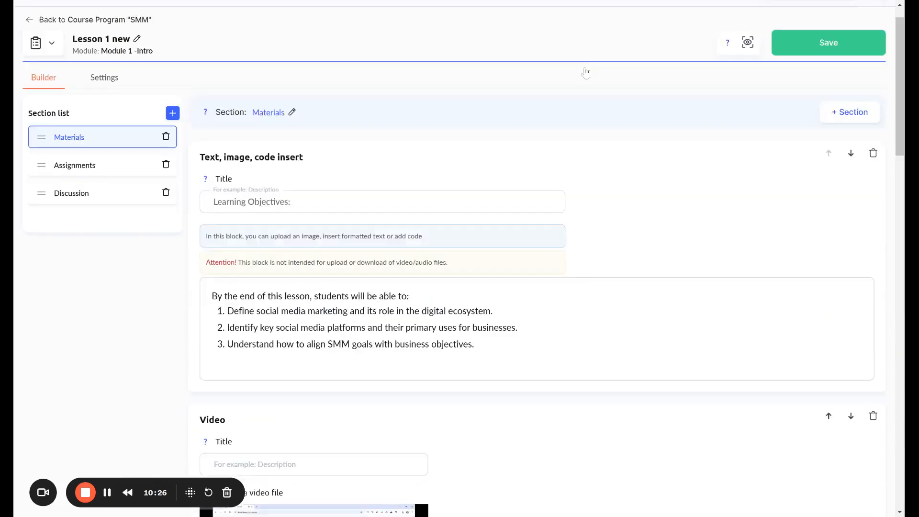
pyautogui.click(31, 49)
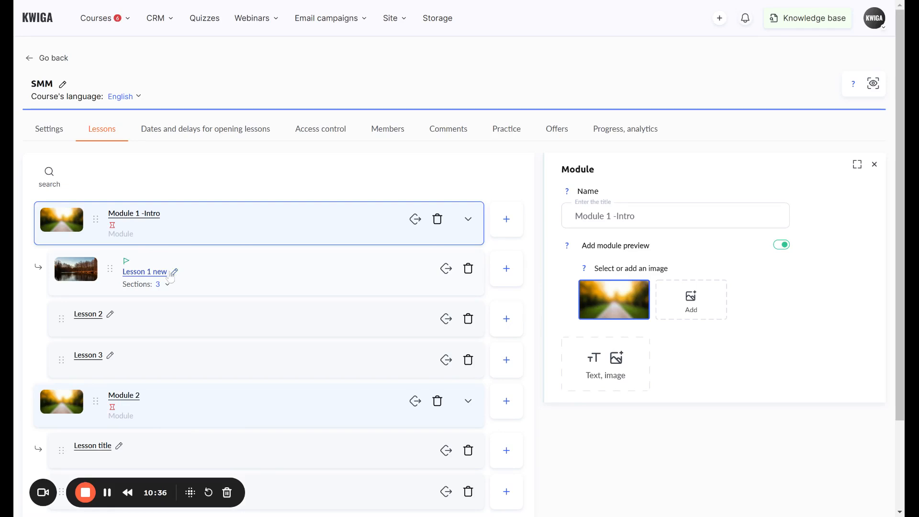
pyautogui.click(146, 271)
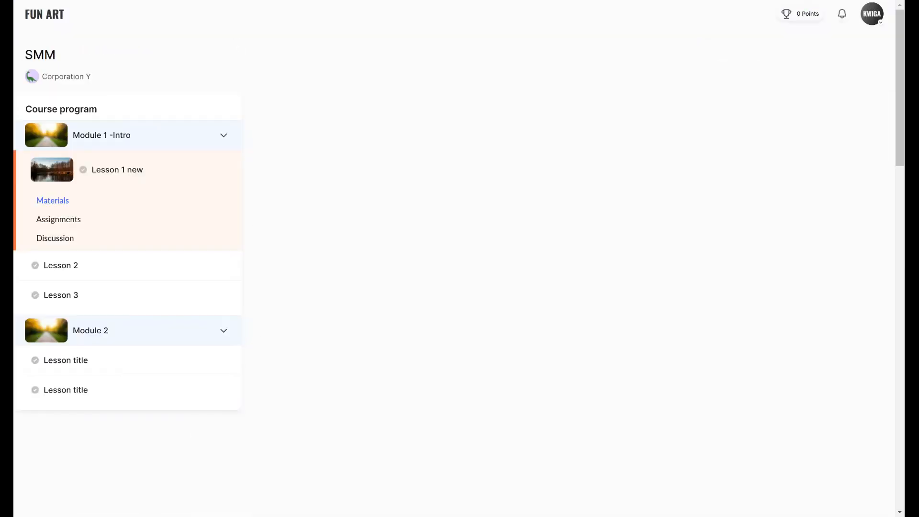
pyautogui.scroll(-5, 453, 219)
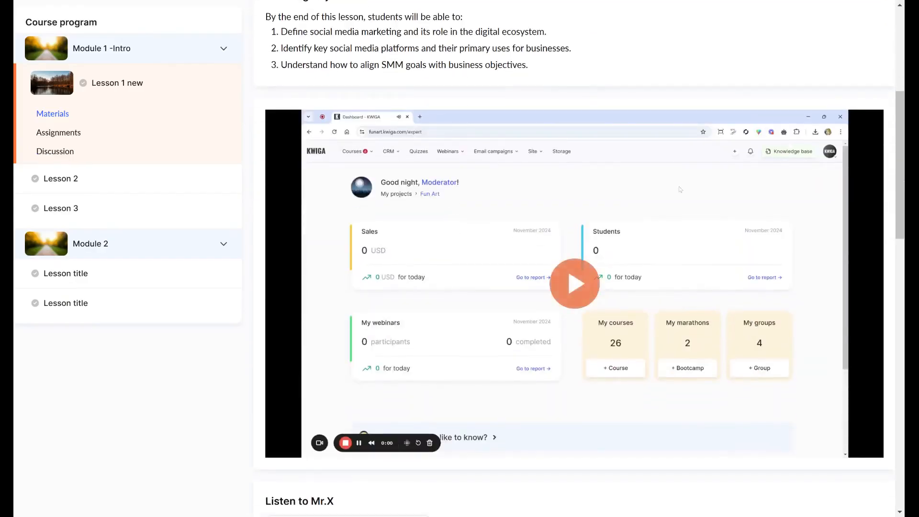
pyautogui.scroll(-10, 451, 188)
pyautogui.scroll(-10, 589, 166)
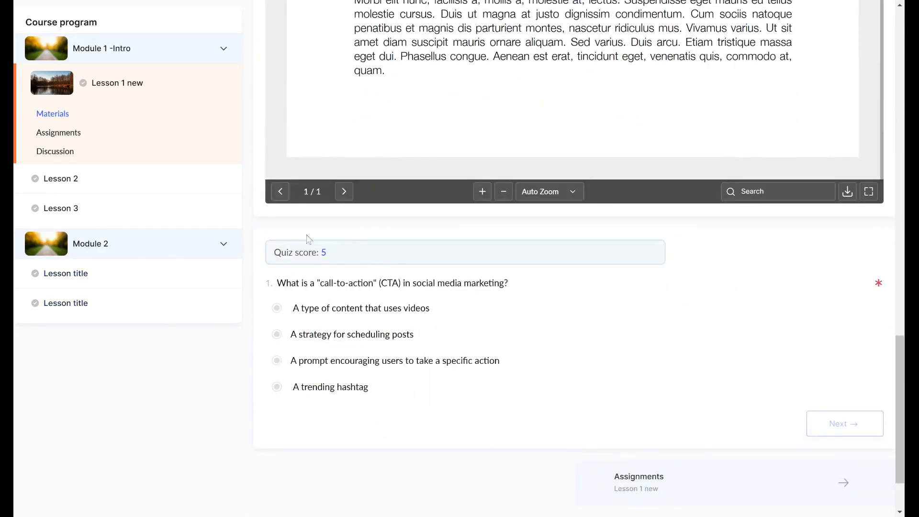
# Answer "A strategy for scheduling posts", and submit "Measuring campaign performance", "Increasing follower count instantly" and "Automating post scheduling" for the analytics question.
pyautogui.moveTo(274, 254); pyautogui.dragTo(363, 252)
pyautogui.click(365, 341)
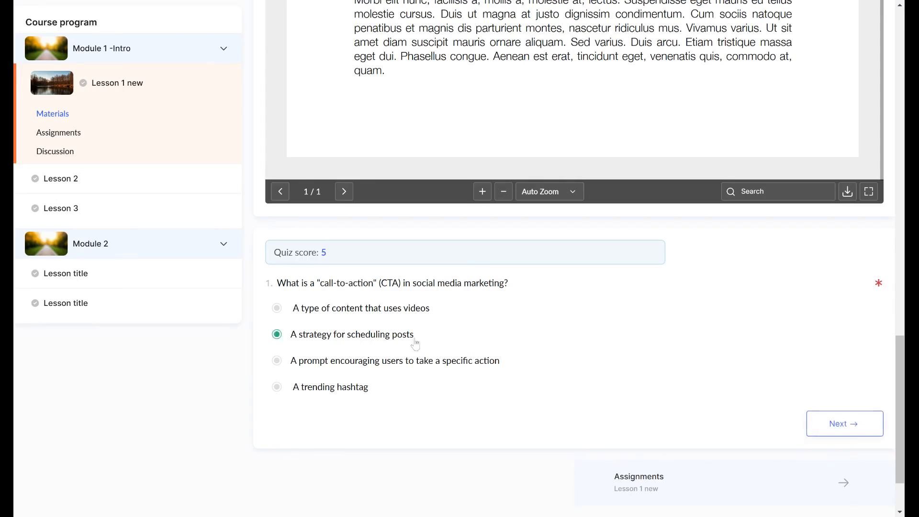
pyautogui.click(842, 423)
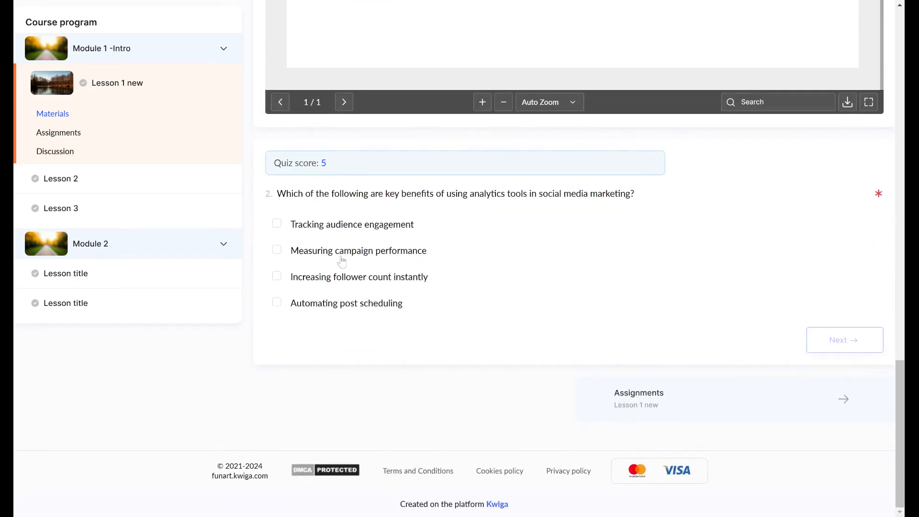
pyautogui.click(338, 253)
pyautogui.click(330, 279)
pyautogui.click(842, 340)
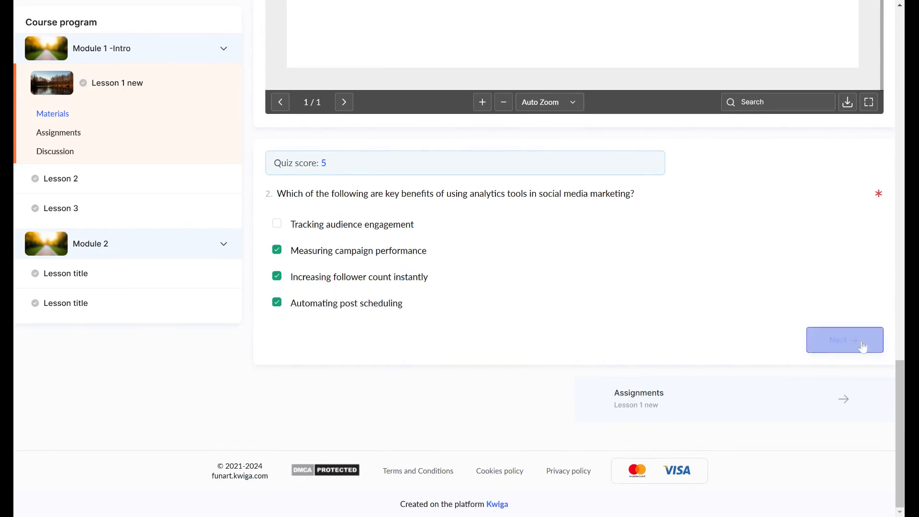
# Answer the remaining three questions with "Snapchat", "Building brand awareness and engagement" and "Impressions", and complete the quiz.
pyautogui.click(301, 239)
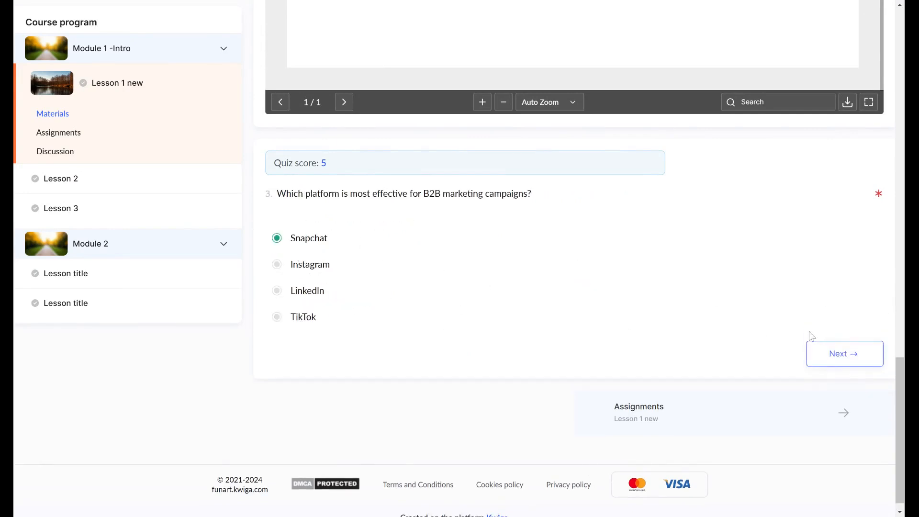
pyautogui.click(842, 353)
pyautogui.click(327, 282)
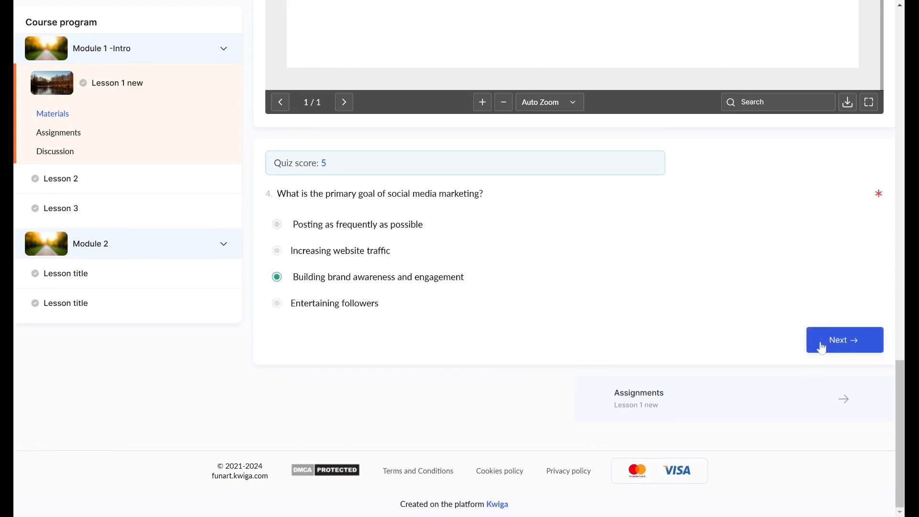
pyautogui.click(817, 342)
pyautogui.click(330, 283)
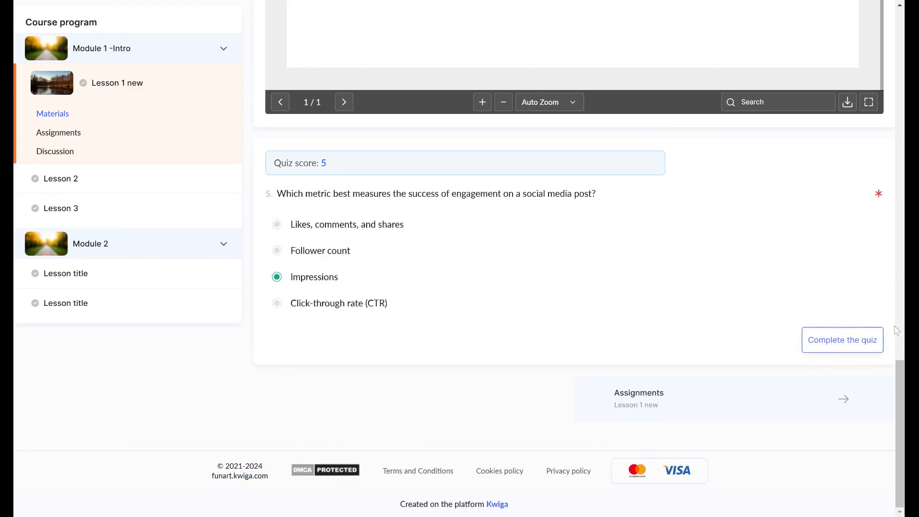
pyautogui.click(843, 337)
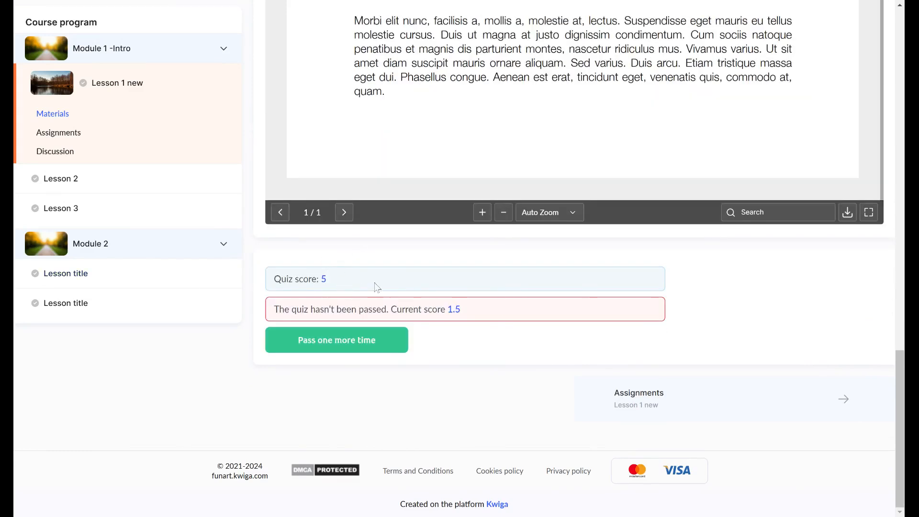
# Restart the failed Social Media Marketing Quiz attempt and view its first question in the lesson.
pyautogui.moveTo(475, 310); pyautogui.dragTo(421, 310)
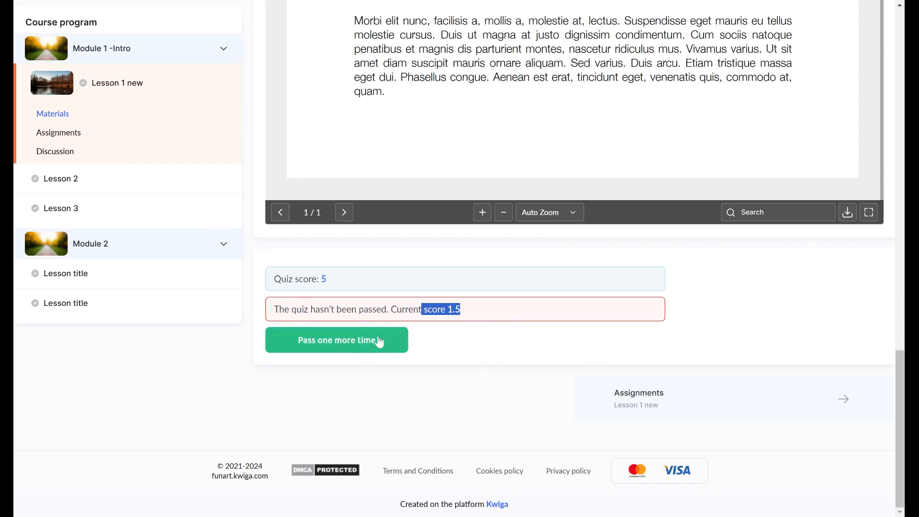
pyautogui.click(381, 341)
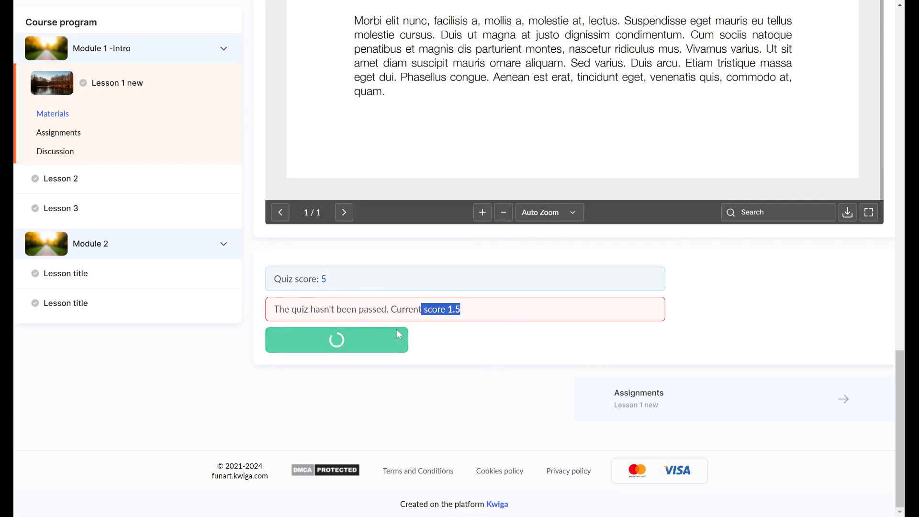
pyautogui.scroll(5, 544, 369)
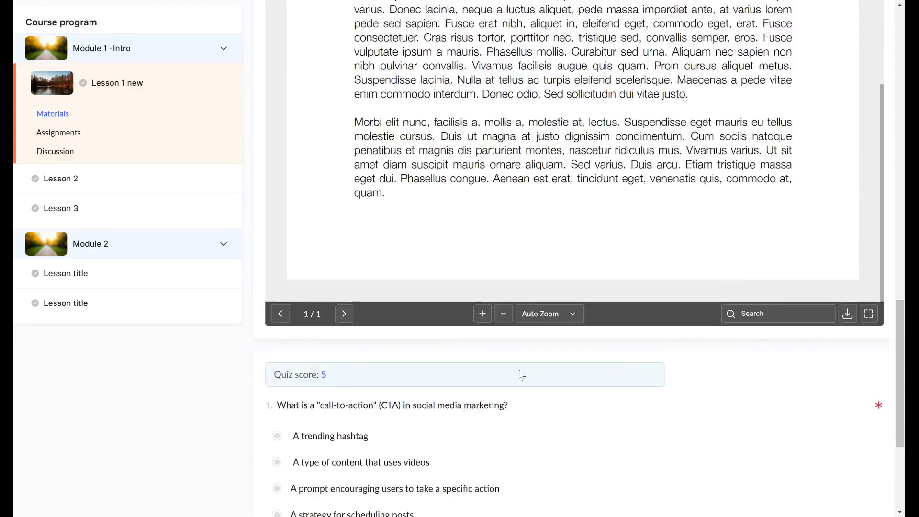
pyautogui.scroll(-7, 637, 384)
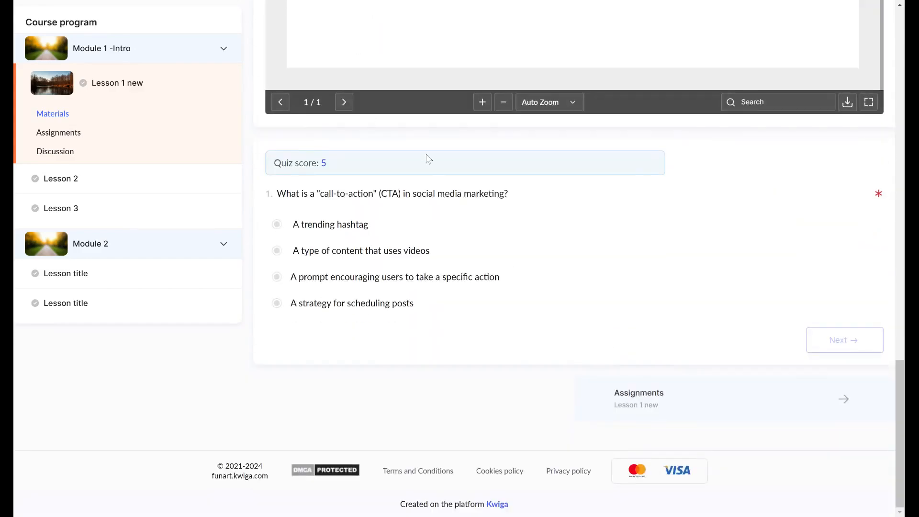
pyautogui.scroll(10, 426, 159)
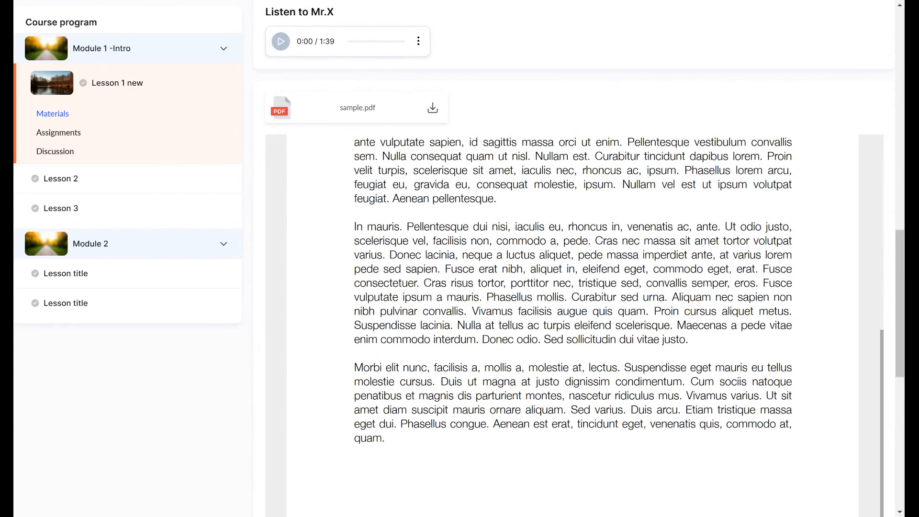
# Return to the "Lesson 1 new" builder and delete the Practice block holding the Social Media Marketing Quiz.
pyautogui.hotkey('alt', 'Left')
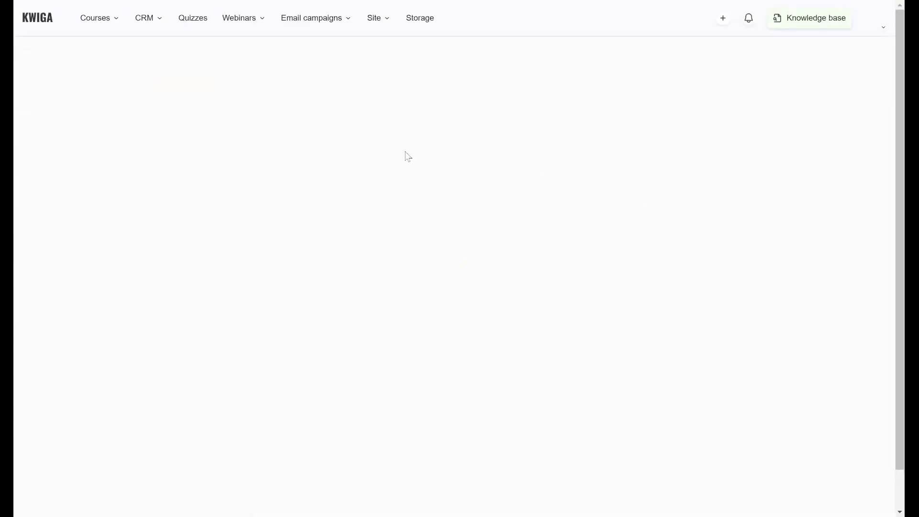
pyautogui.scroll(-15, 495, 240)
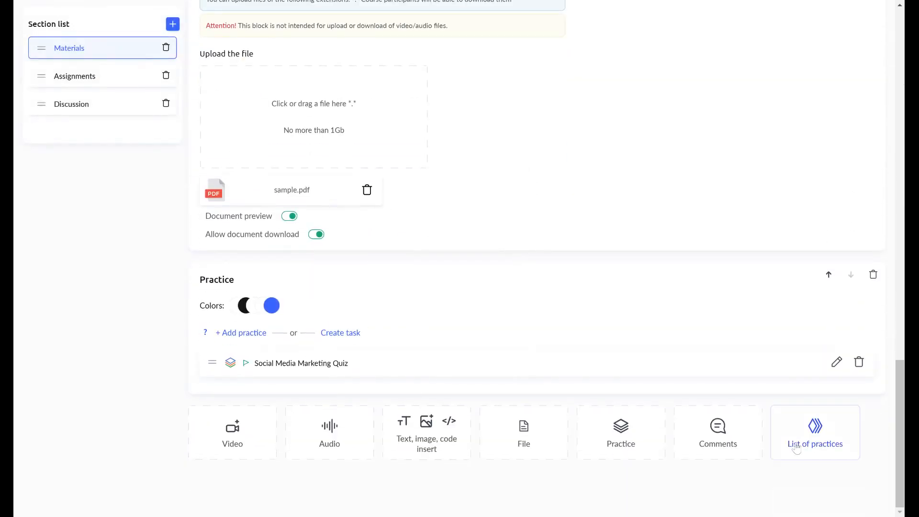
pyautogui.click(873, 274)
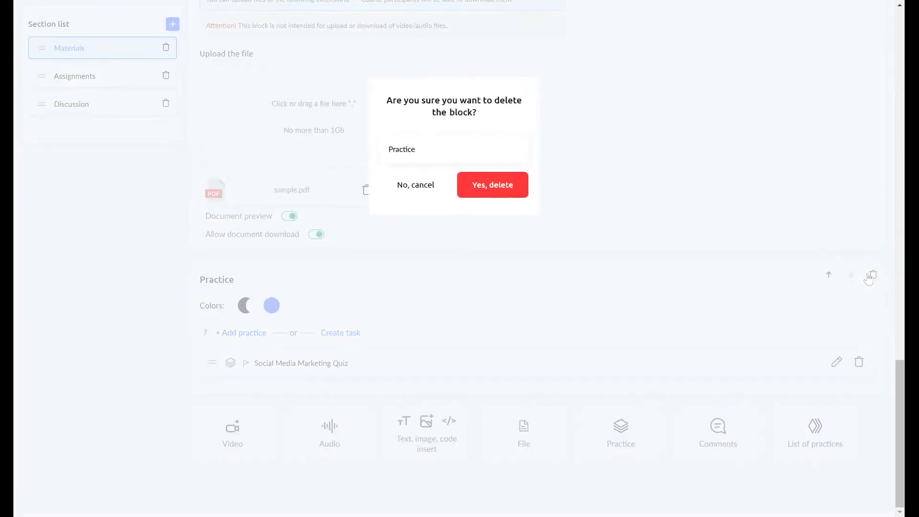
pyautogui.click(511, 189)
# Add a "List of practices" block to the lesson's Materials section and include the Social Media Marketing Quiz in it.
pyautogui.click(824, 432)
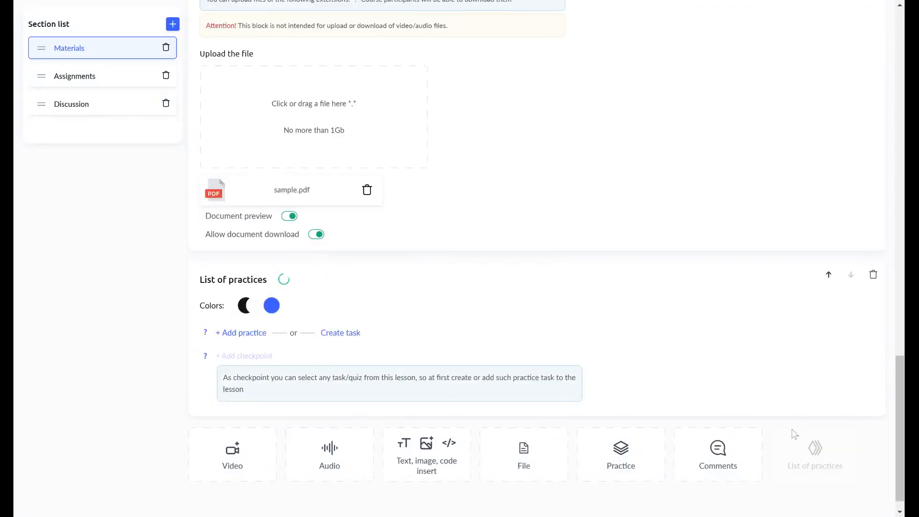
pyautogui.click(257, 331)
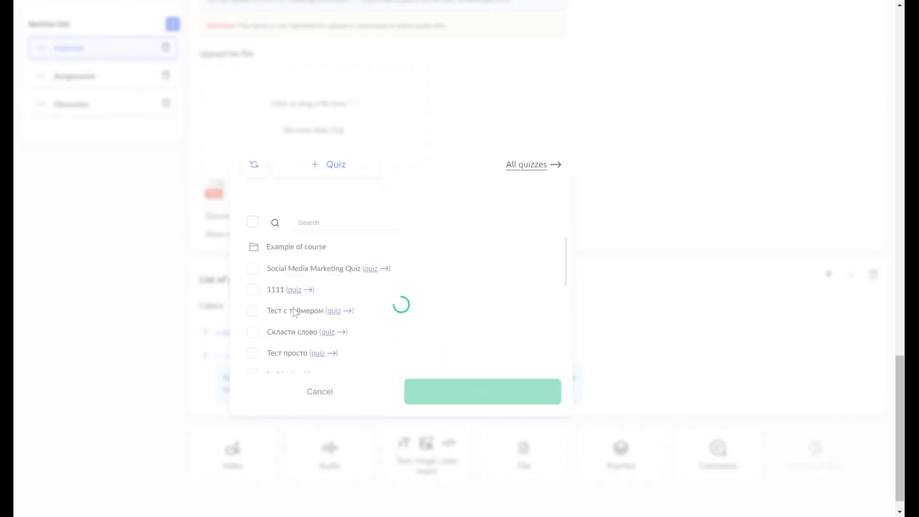
pyautogui.click(301, 271)
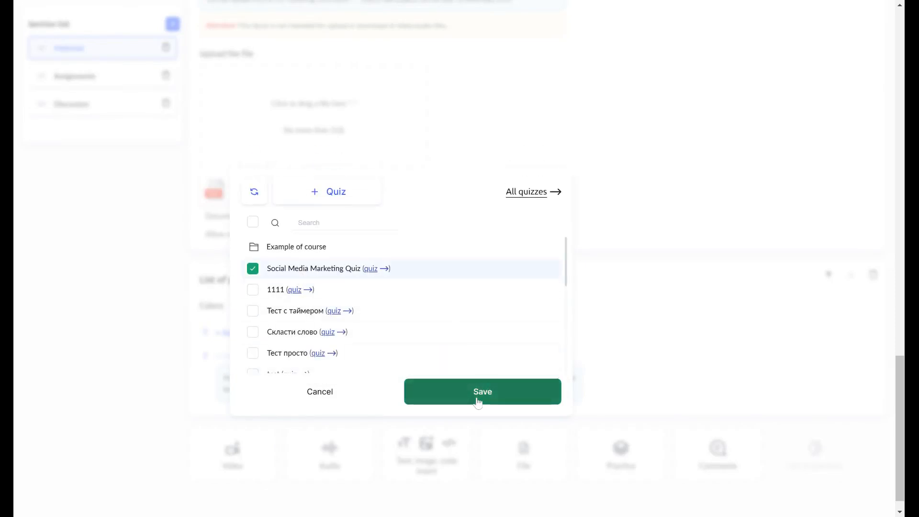
pyautogui.click(477, 395)
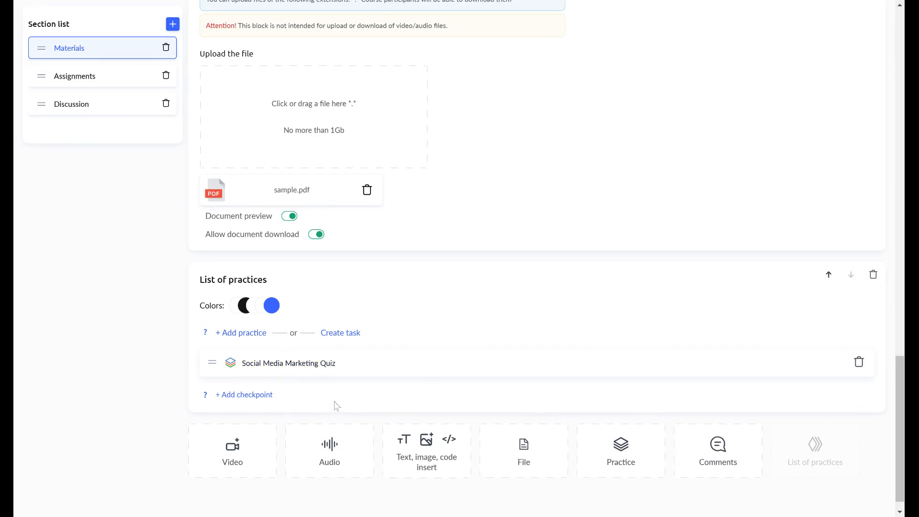
# Add a checkpoint to the List of practices block using the Social Media Marketing Quiz.
pyautogui.click(205, 397)
pyautogui.click(253, 396)
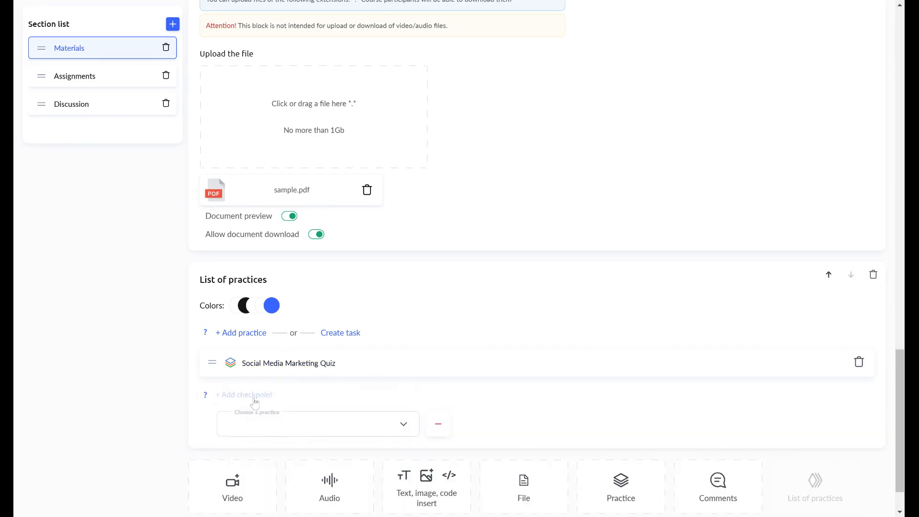
pyautogui.click(266, 426)
pyautogui.click(261, 457)
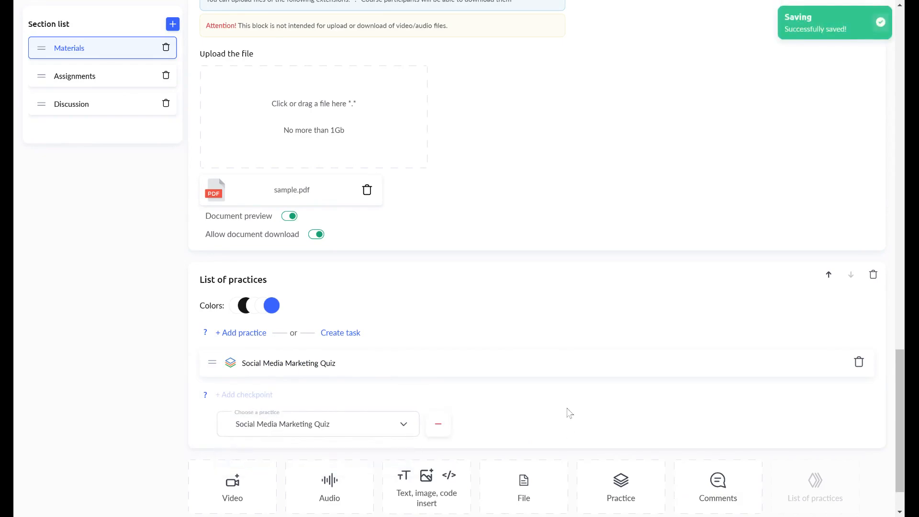
pyautogui.scroll(-1, 578, 416)
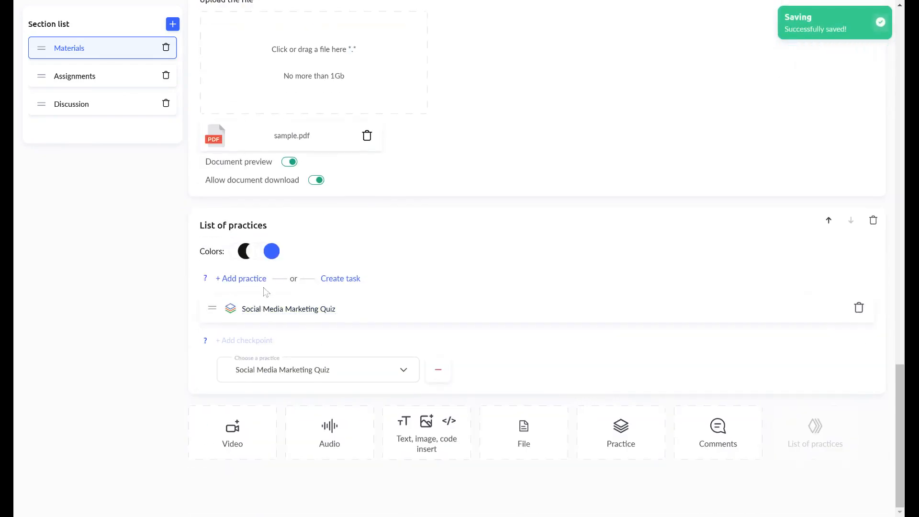
# Switch to the student view of "Lesson 1 new" and open the Social Media Marketing Quiz from its practice list.
pyautogui.scroll(15, 561, 120)
pyautogui.scroll(10, 560, 119)
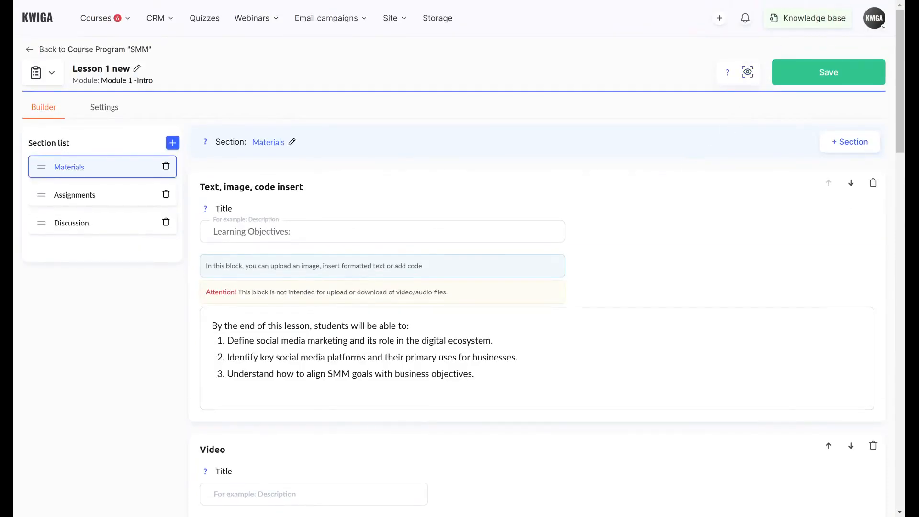
pyautogui.hotkey('ctrl', 'Tab')
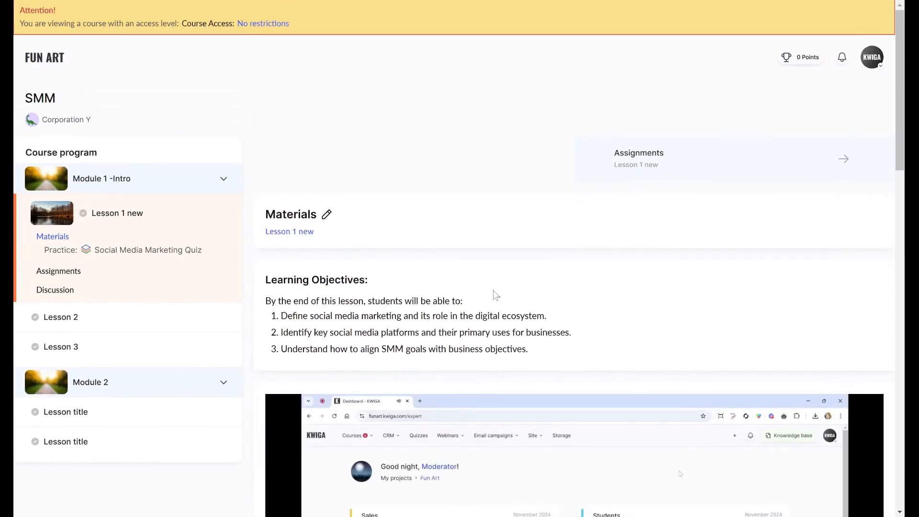
pyautogui.scroll(-15, 495, 295)
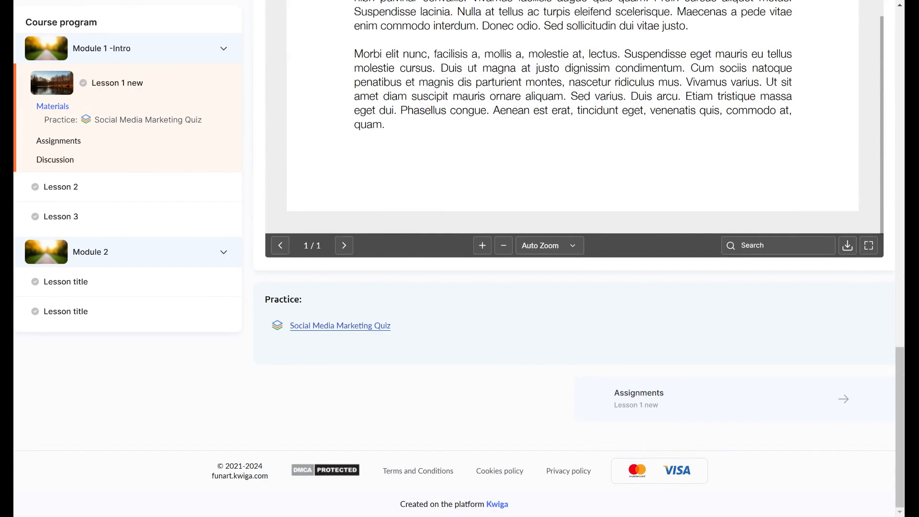
pyautogui.click(373, 326)
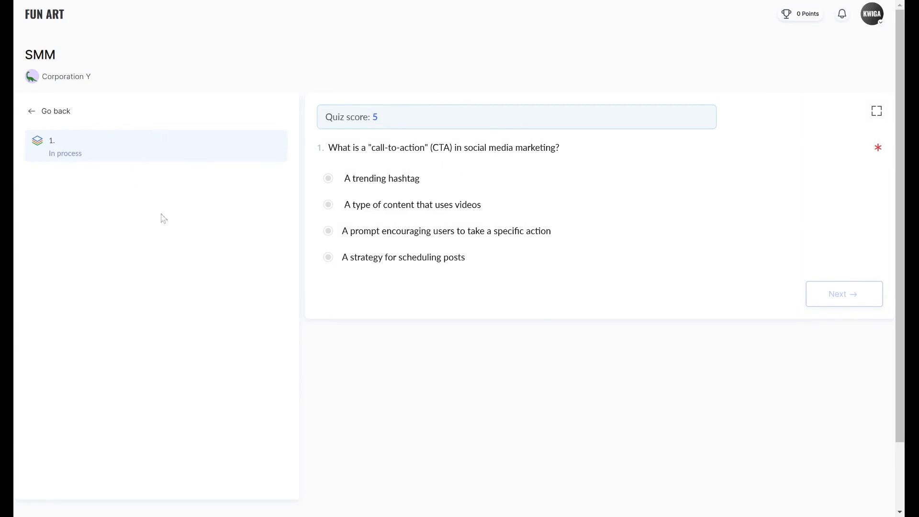
# Answer "A type of content that uses videos", and select "Measuring campaign performance", "Increasing follower count instantly" and "Automating post scheduling" for the analytics question.
pyautogui.click(378, 191)
pyautogui.click(387, 205)
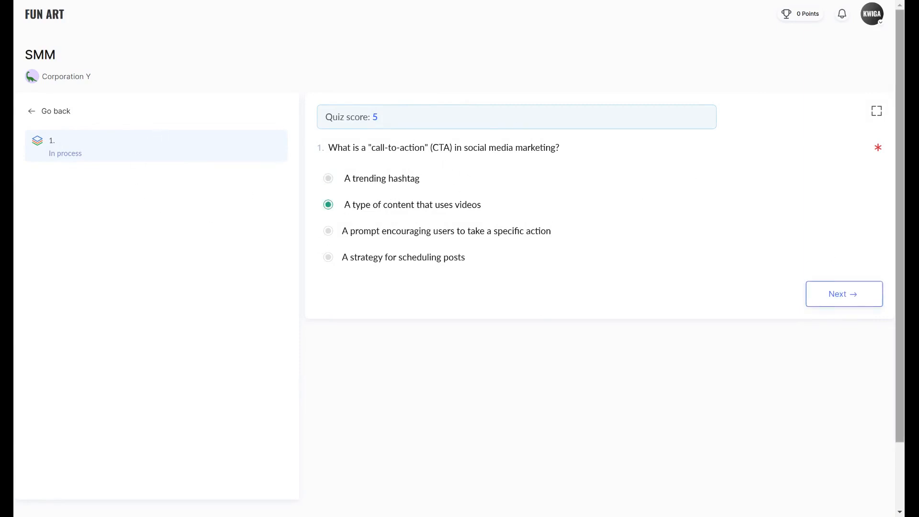
pyautogui.click(848, 293)
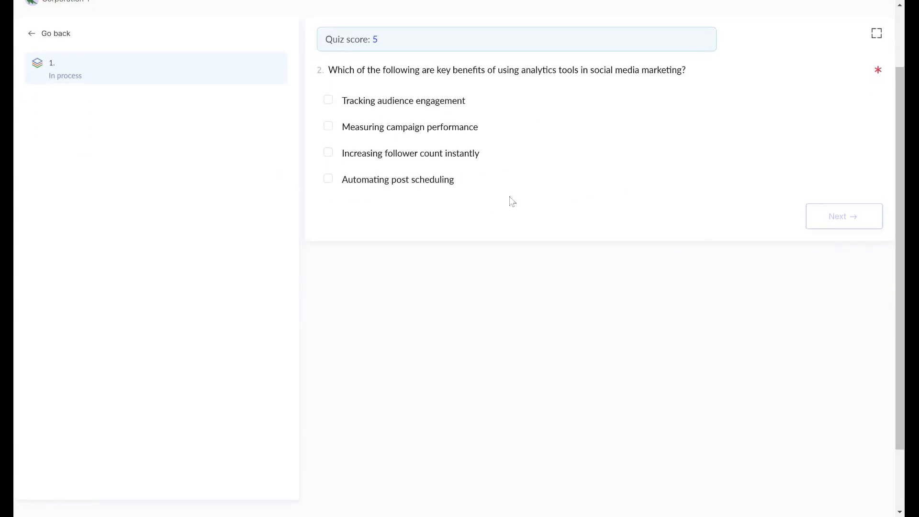
pyautogui.click(447, 182)
pyautogui.click(444, 153)
pyautogui.click(431, 127)
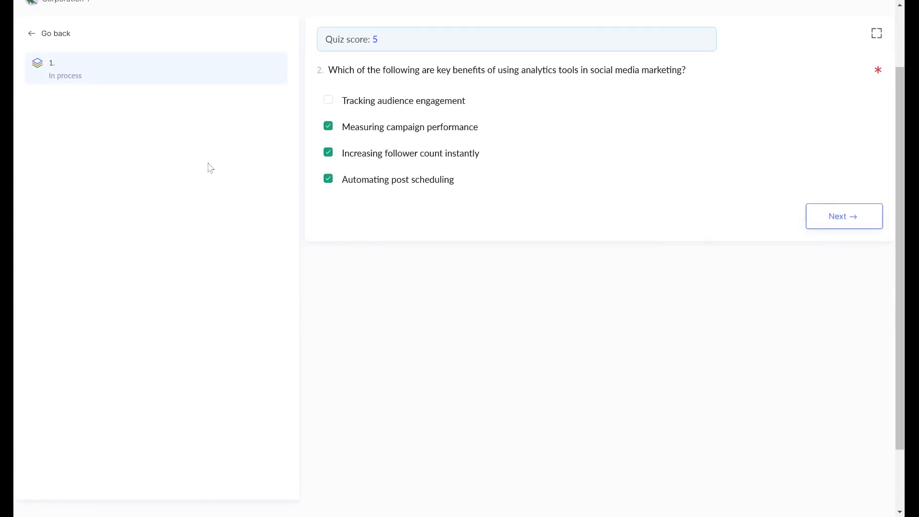
pyautogui.scroll(2, 248, 353)
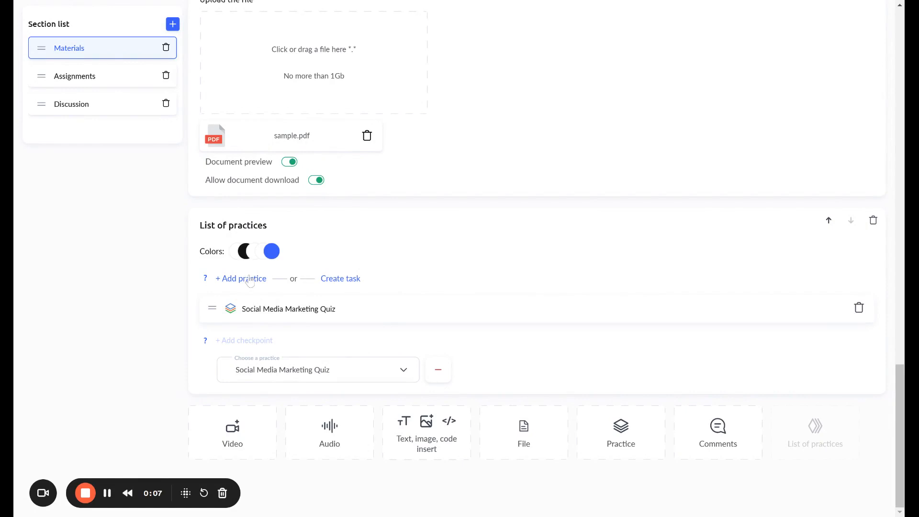
# Go to the Quizzes list and create a new quiz named "SMM question 2".
pyautogui.scroll(20, 379, 281)
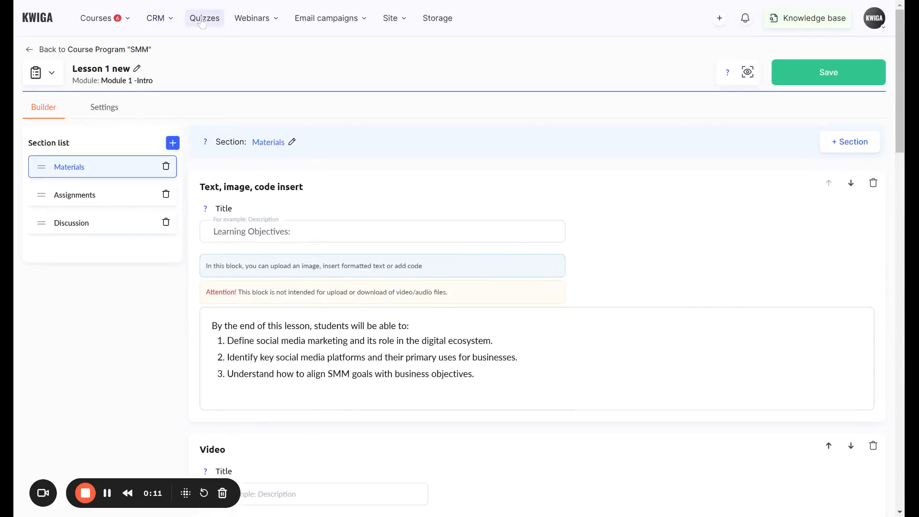
pyautogui.scroll(-20, 372, 277)
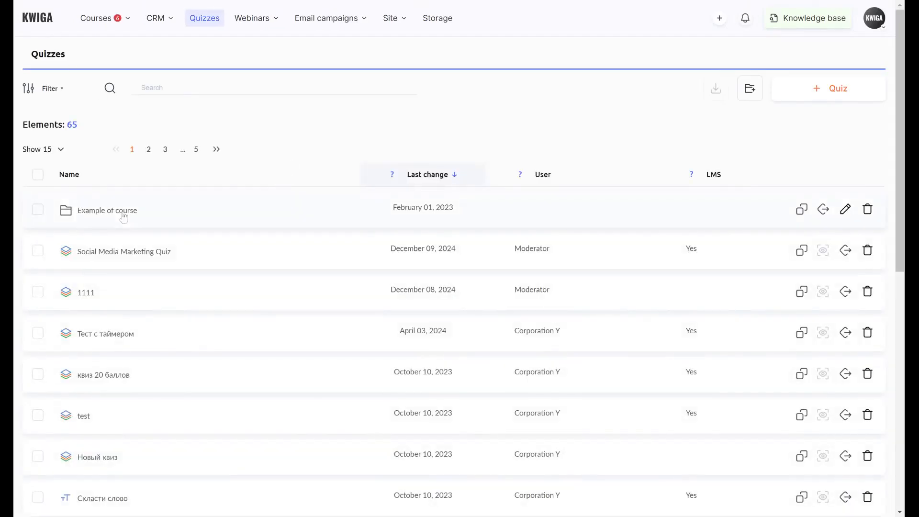
pyautogui.click(829, 88)
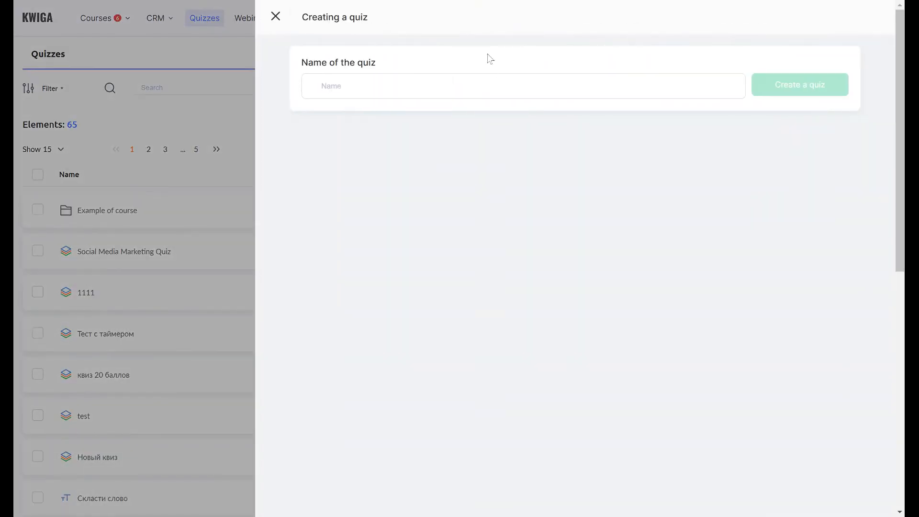
pyautogui.click(490, 86)
pyautogui.write('SMM')
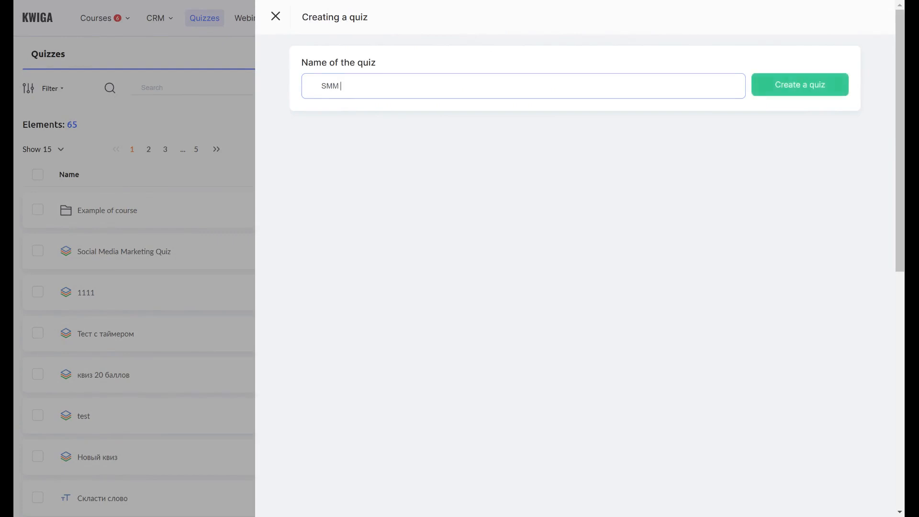
pyautogui.write(' question 2')
pyautogui.click(798, 84)
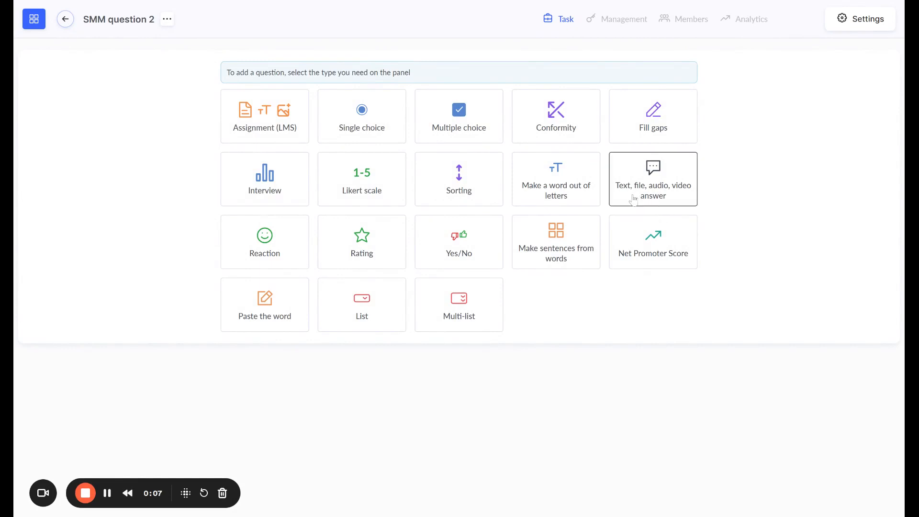
# Add a required "Text, file, audio, video answer" question asking how social media platforms influence campaign tone and style and how brands can ensure consistency.
pyautogui.click(653, 190)
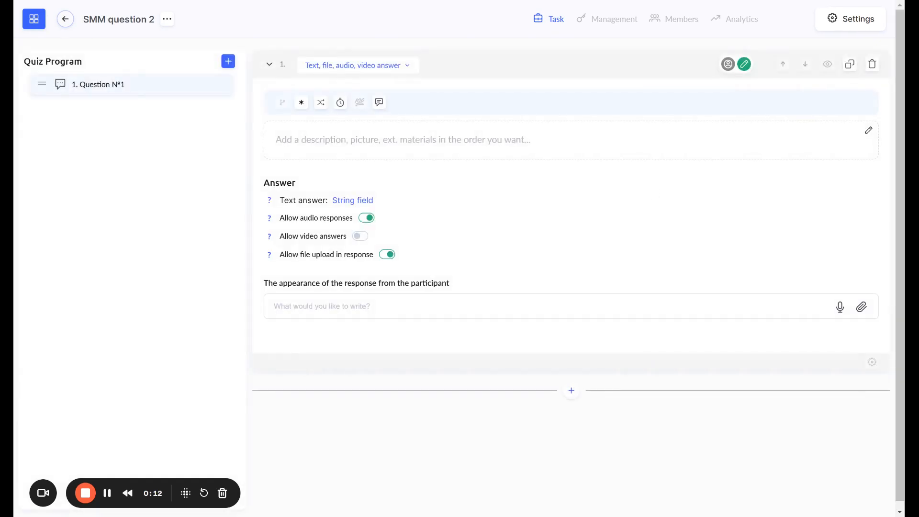
pyautogui.click(302, 103)
pyautogui.write('How do different social media platforms influence the tone and style of marketing campaigns, and how can brands ensure consistency across these platforms while catering to their unique audiences?')
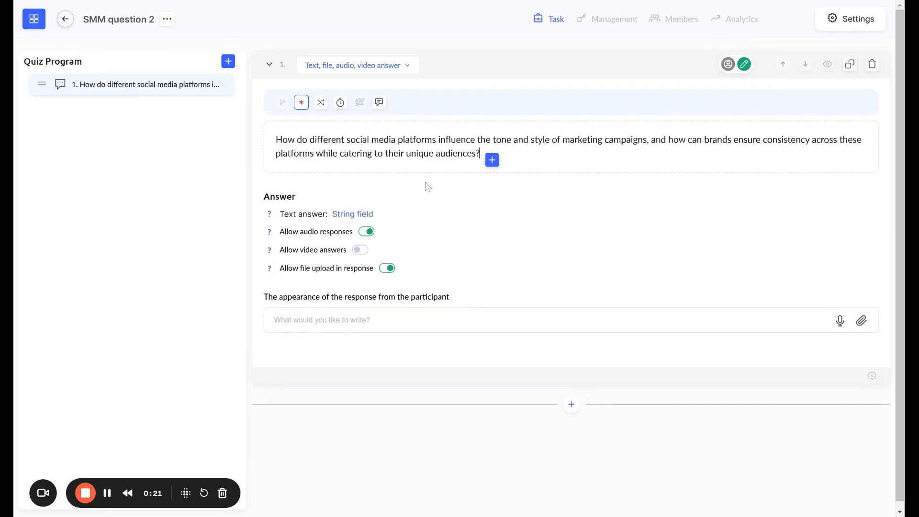
# Set the question's text answer to "Text field" and allow video answers alongside audio responses.
pyautogui.click(374, 219)
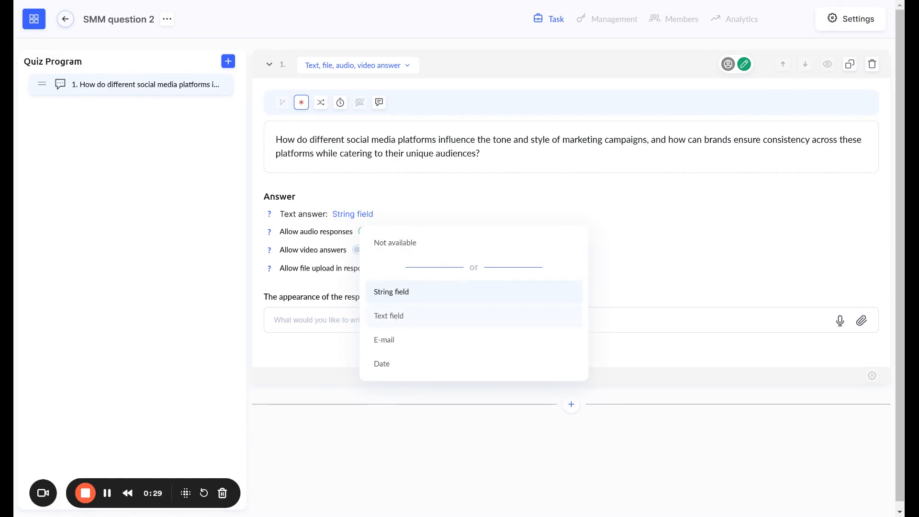
pyautogui.click(399, 315)
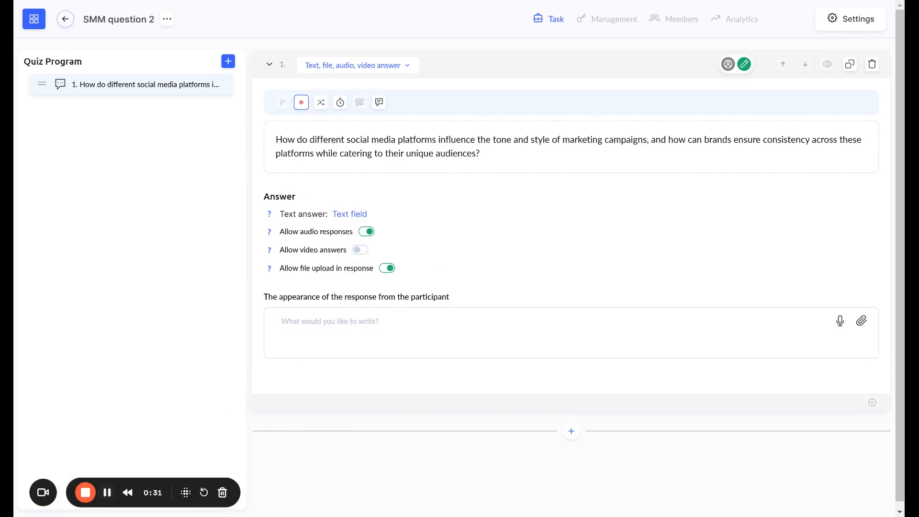
pyautogui.click(354, 215)
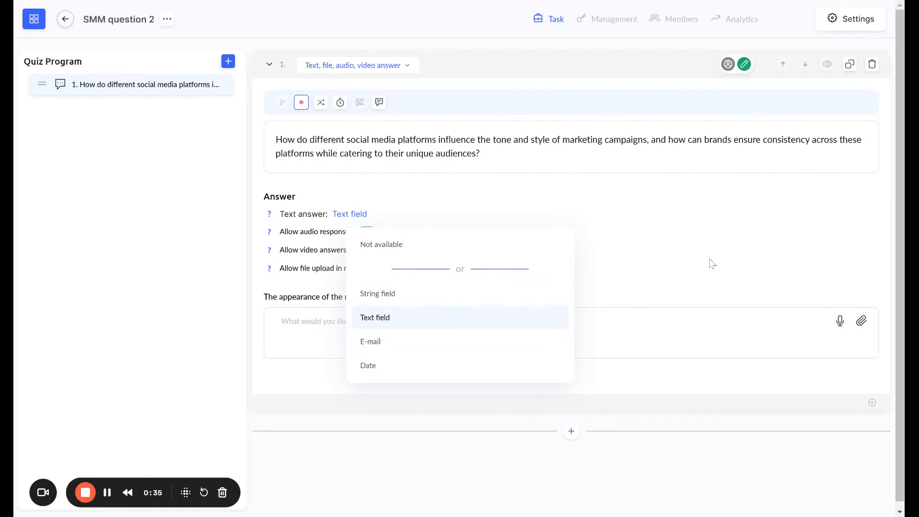
pyautogui.click(713, 220)
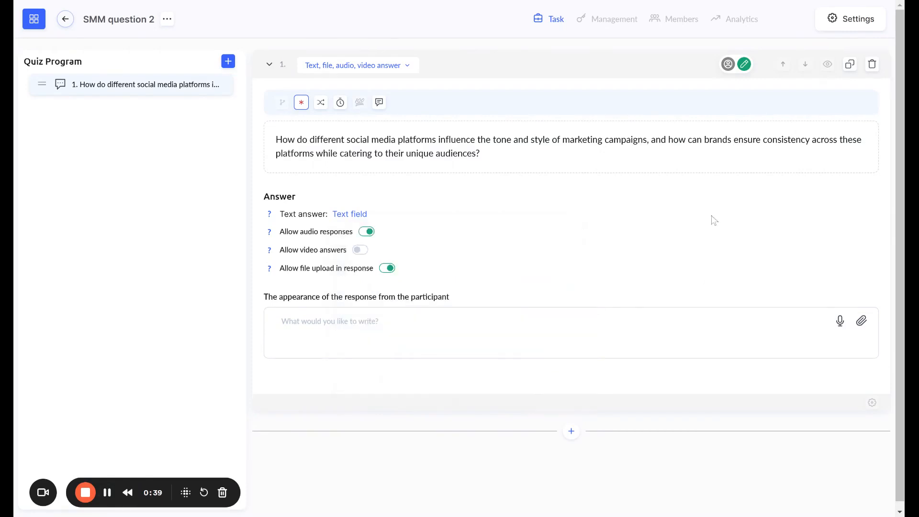
pyautogui.click(368, 231)
pyautogui.click(366, 232)
pyautogui.click(362, 251)
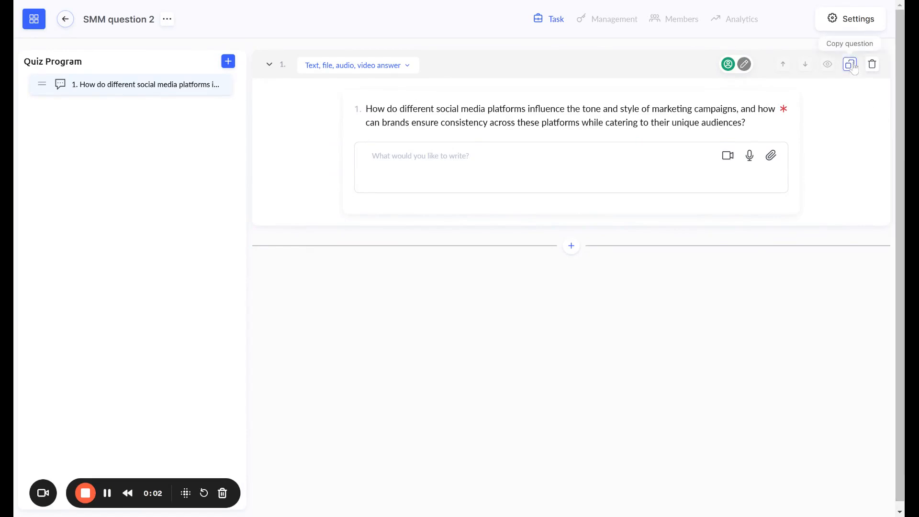
# Duplicate the question, reword the copy to ask about creating a new brand's social media marketing strategy and its priority success factors, and disallow video answers.
pyautogui.click(850, 65)
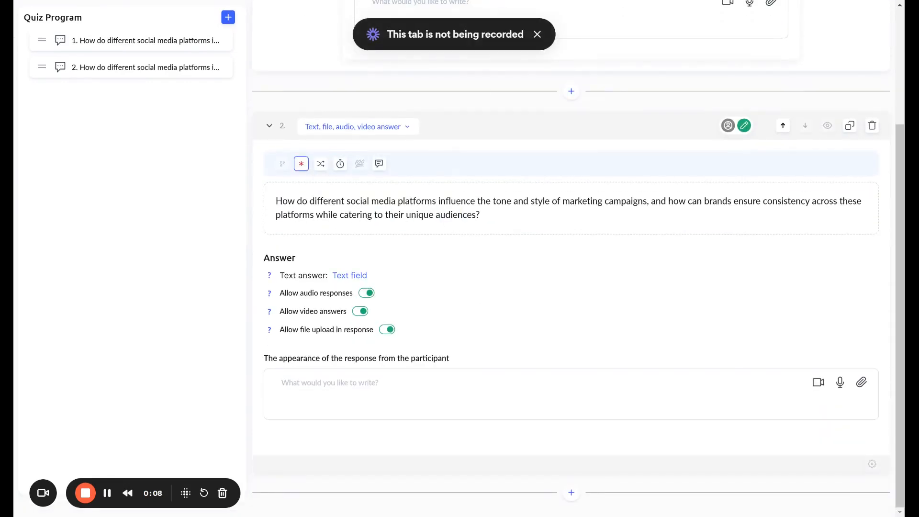
pyautogui.click(439, 202)
pyautogui.hotkey('ctrl', 'a')
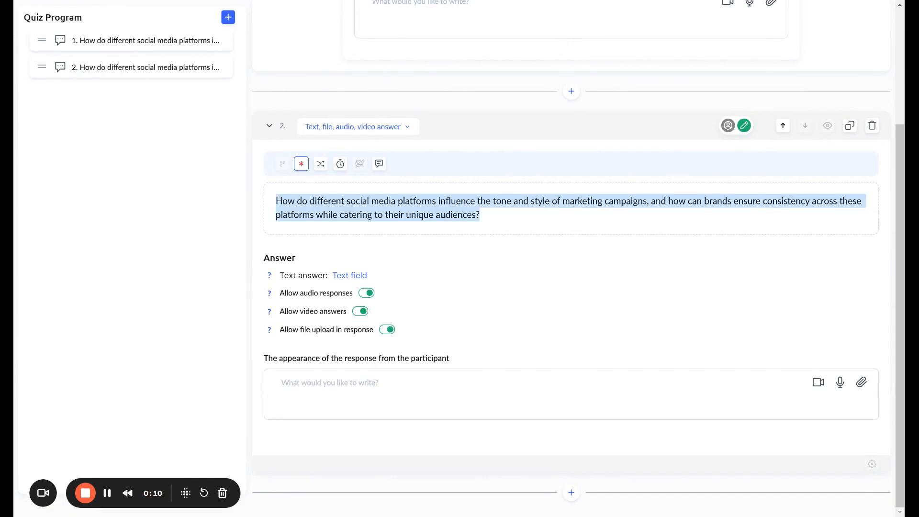
pyautogui.write('How would you create a social media marketing strategy for a new brand, and what factors would you prioritize to ensure its success?')
pyautogui.click(360, 311)
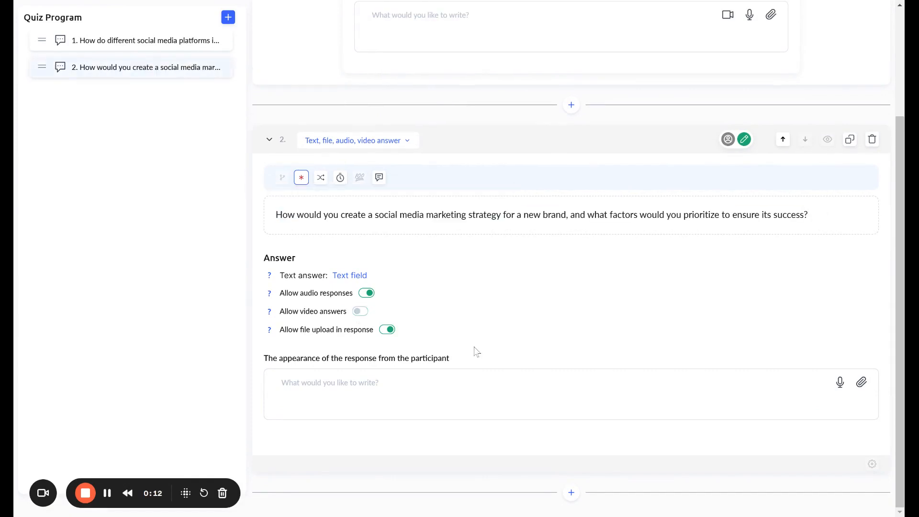
# Open the first question for editing, then enable points assessment in the quiz settings and save them.
pyautogui.scroll(3, 467, 275)
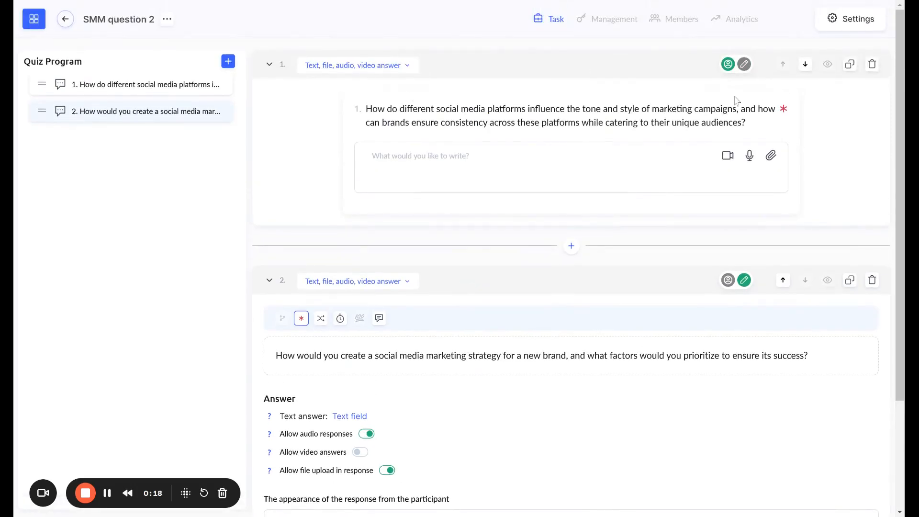
pyautogui.click(744, 64)
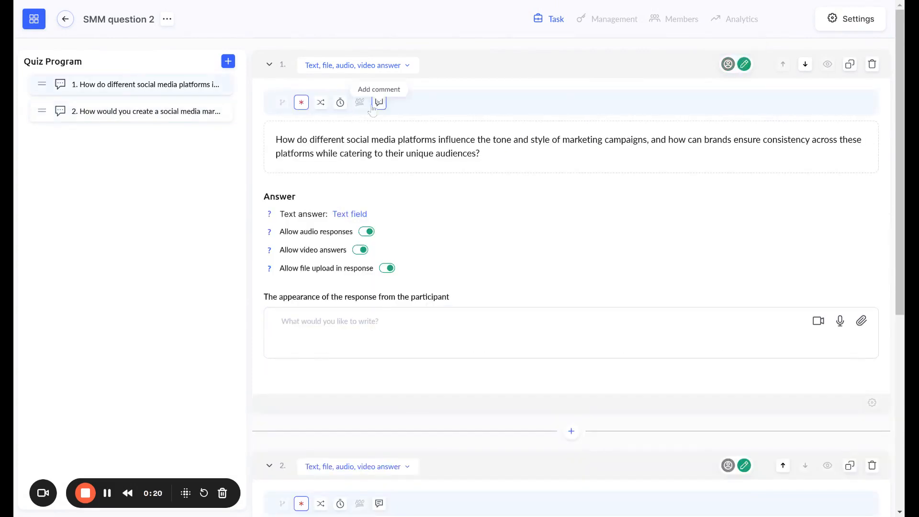
pyautogui.click(849, 18)
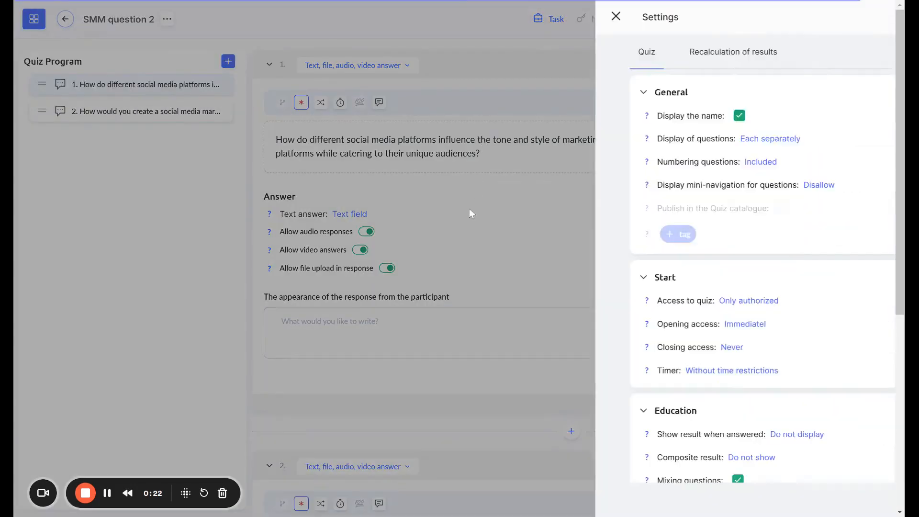
pyautogui.scroll(-8, 465, 268)
pyautogui.click(455, 274)
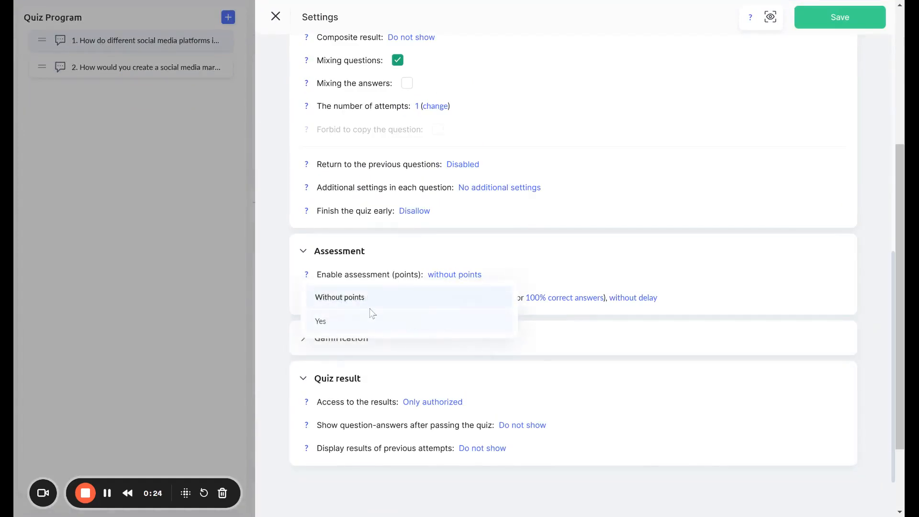
pyautogui.click(417, 317)
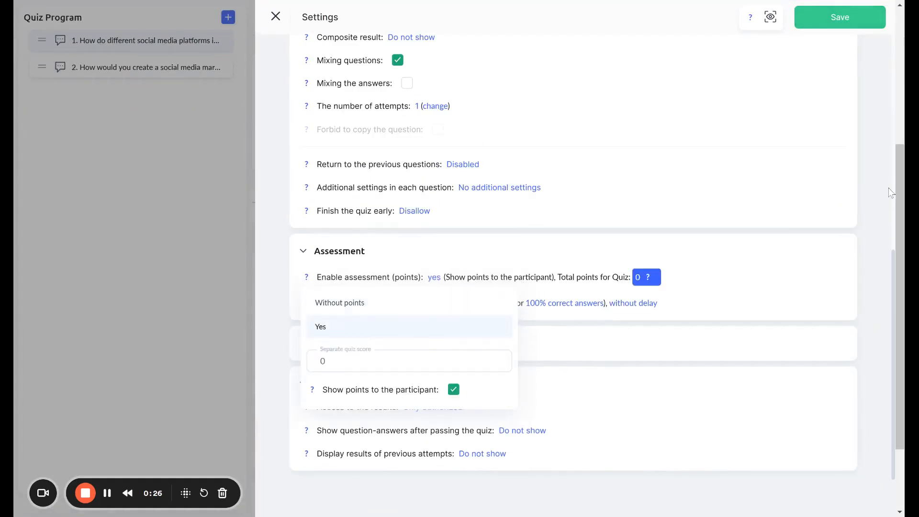
pyautogui.click(836, 19)
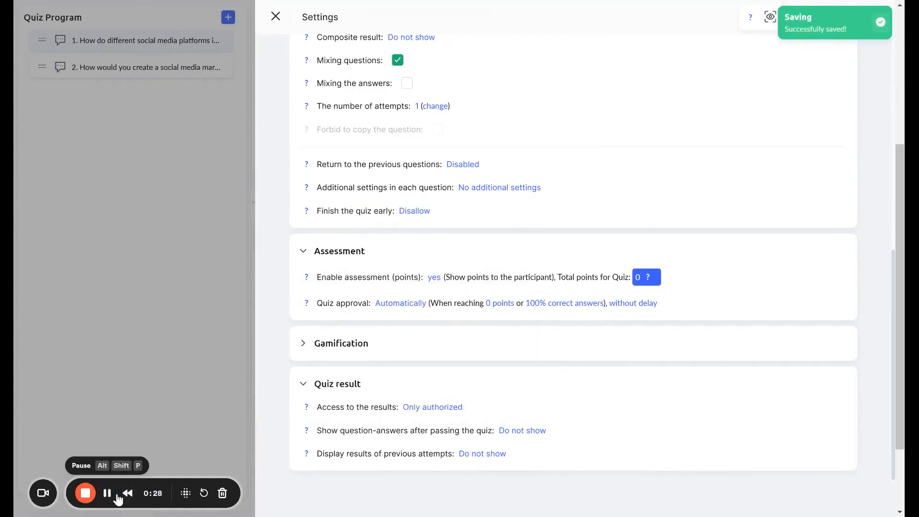
# Assign 10 points per question to both open-answer questions and save the scores.
pyautogui.scroll(10, 236, 142)
pyautogui.click(236, 141)
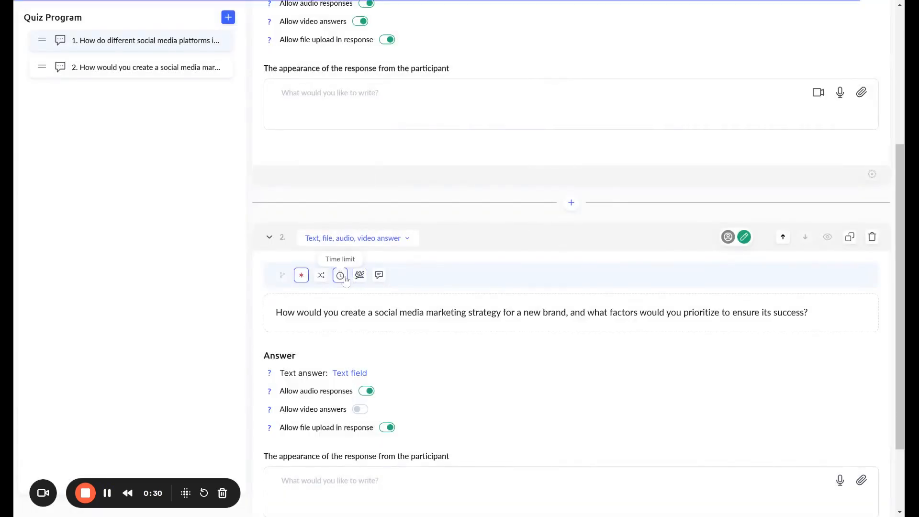
pyautogui.scroll(5, 360, 277)
pyautogui.click(359, 103)
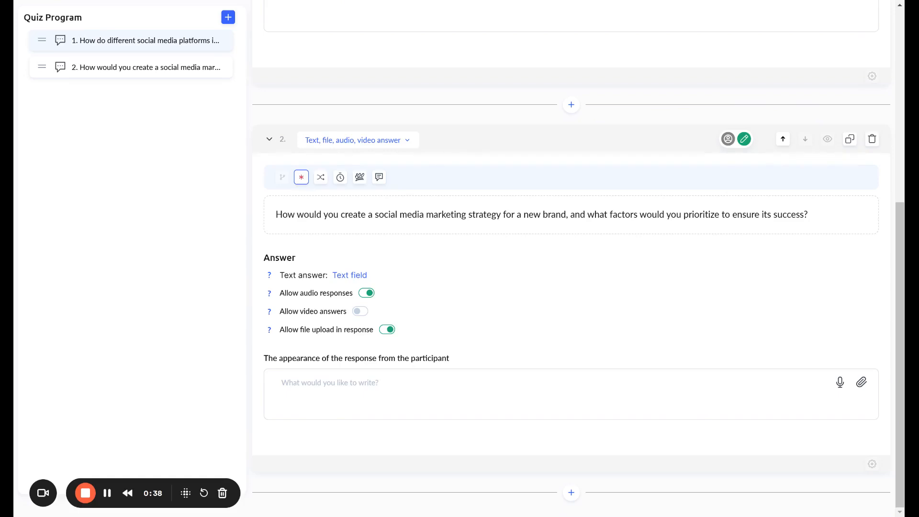
pyautogui.click(359, 178)
pyautogui.click(296, 272)
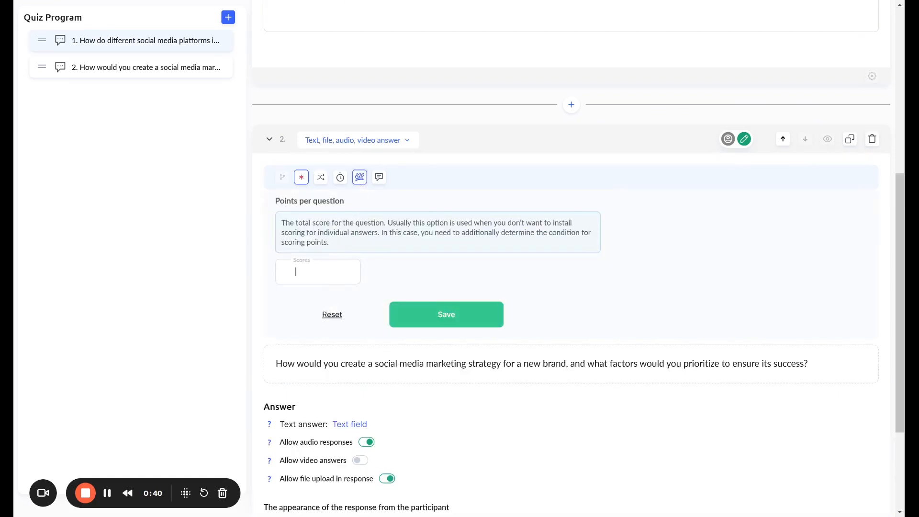
pyautogui.write('10')
pyautogui.click(452, 395)
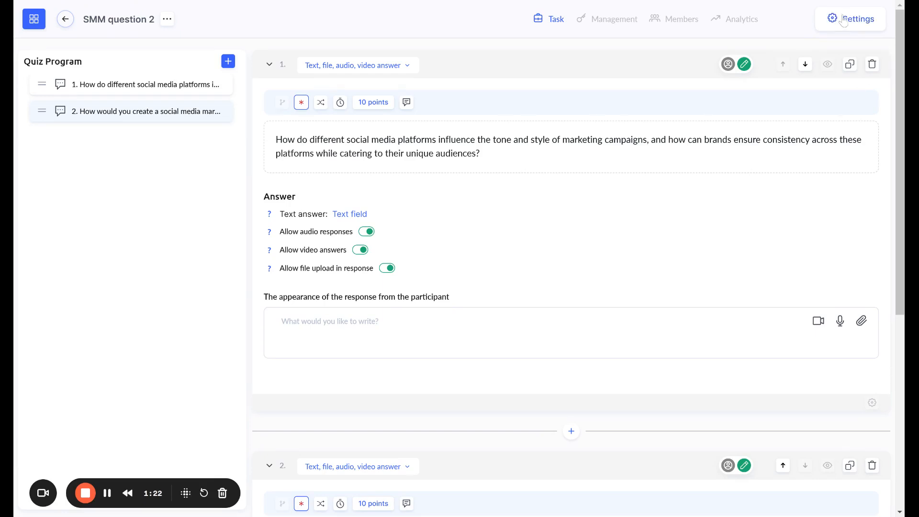
# Examine the quiz's total points and approval condition in its settings, and look over the points set on each question.
pyautogui.click(843, 21)
pyautogui.scroll(-5, 411, 249)
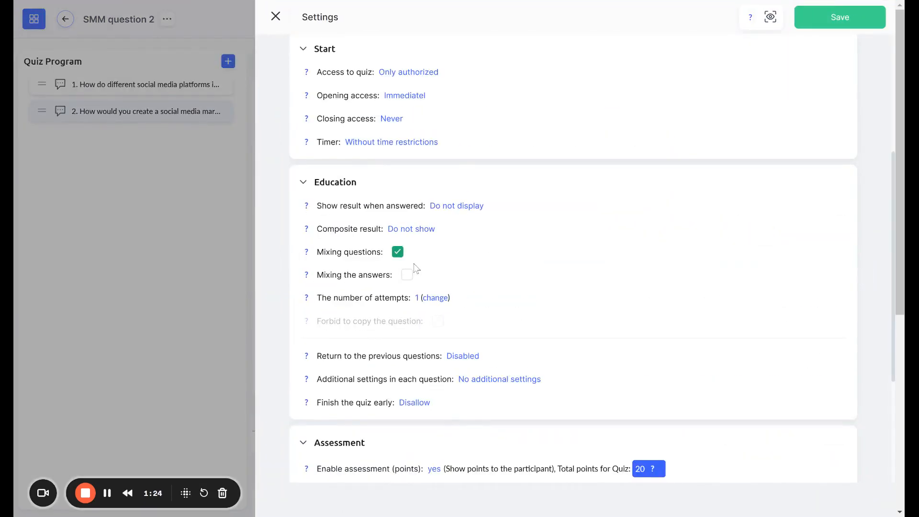
pyautogui.scroll(-3, 415, 267)
pyautogui.scroll(-2, 415, 287)
pyautogui.moveTo(322, 324); pyautogui.dragTo(414, 334)
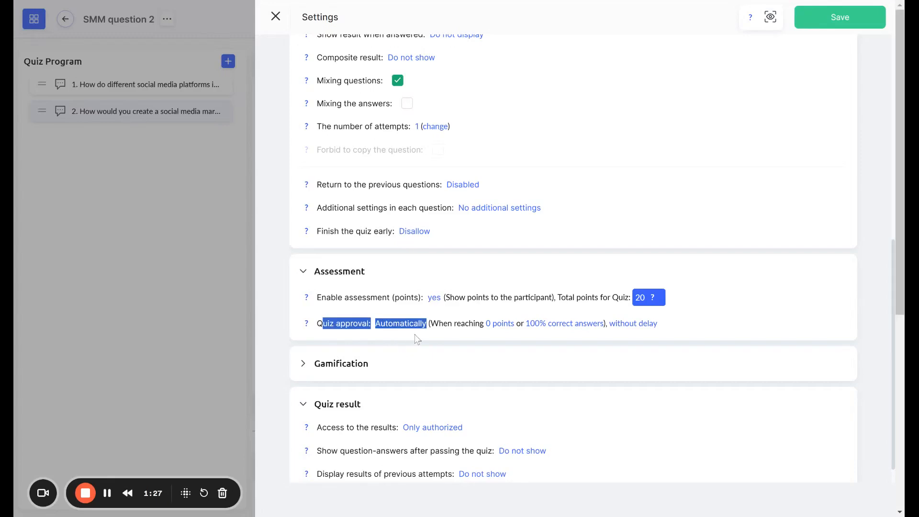
pyautogui.click(494, 342)
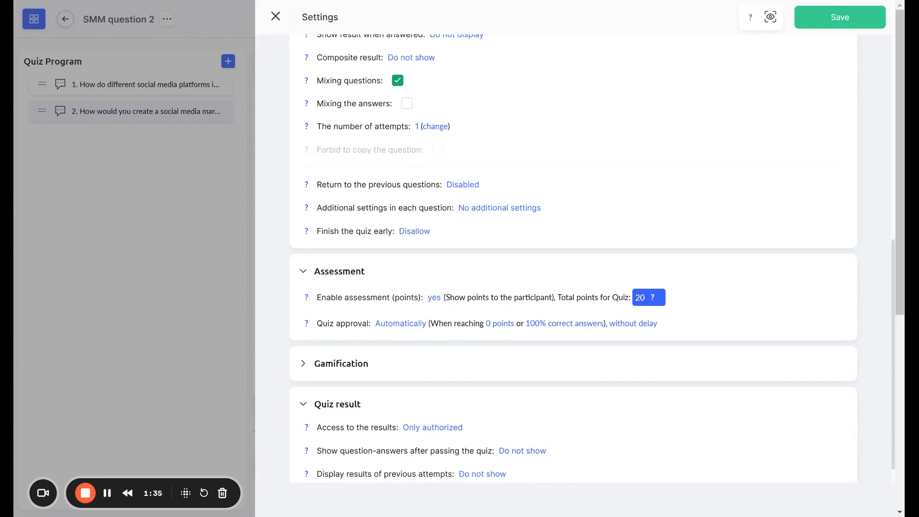
pyautogui.click(114, 321)
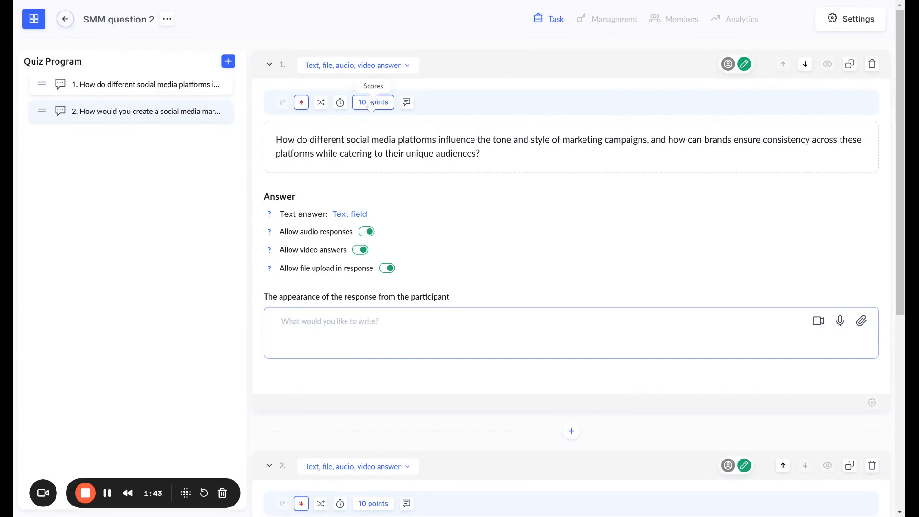
pyautogui.scroll(-1, 631, 286)
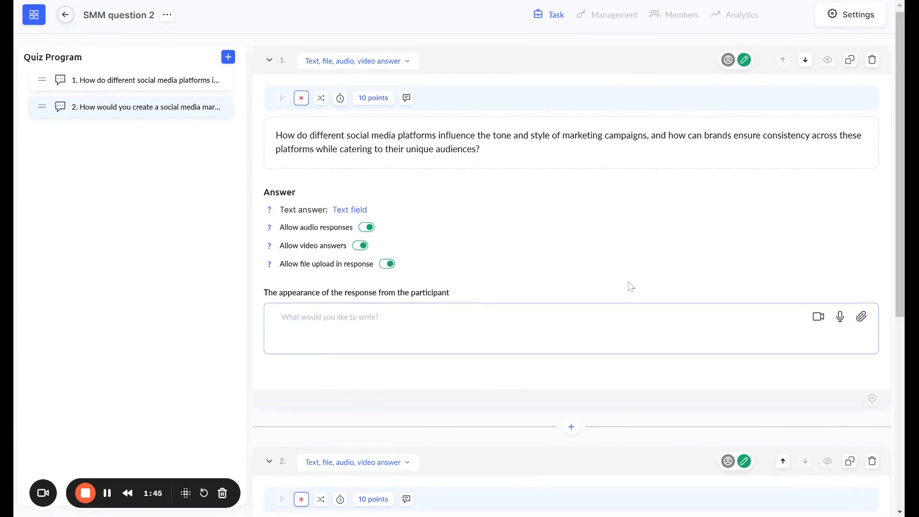
pyautogui.scroll(-5, 631, 286)
pyautogui.scroll(6, 571, 258)
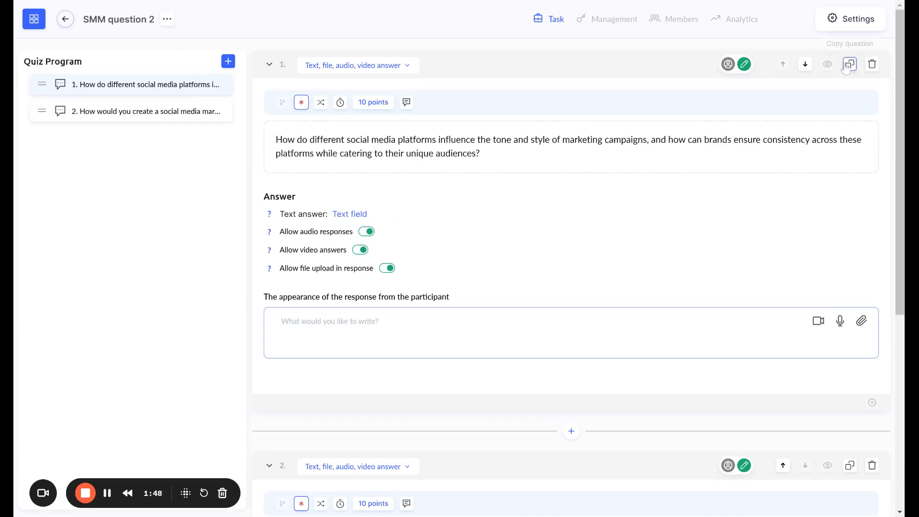
# Set the quiz approval to "Manual review" and save the quiz settings.
pyautogui.click(850, 18)
pyautogui.scroll(-8, 543, 231)
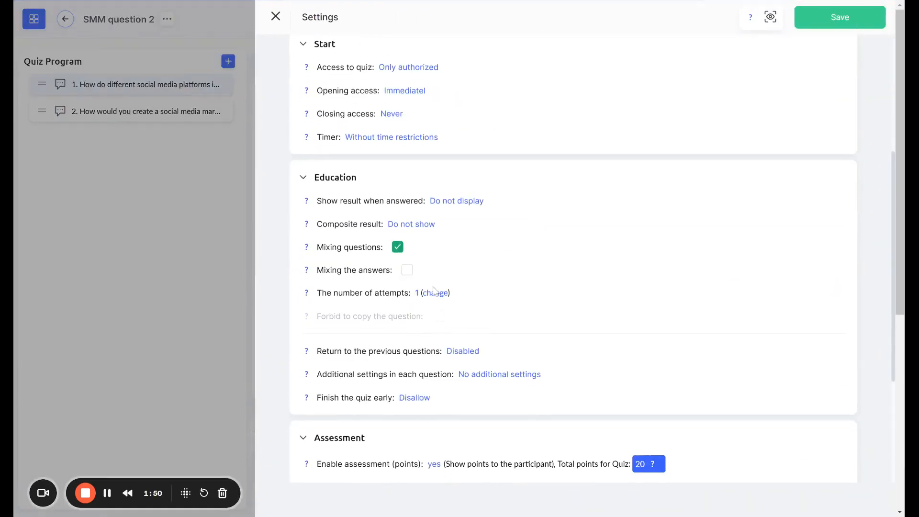
pyautogui.click(414, 306)
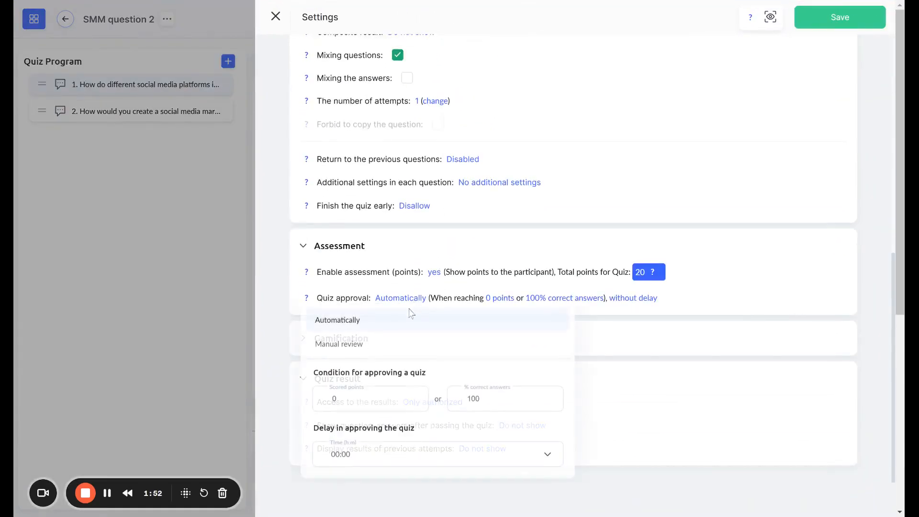
pyautogui.click(339, 346)
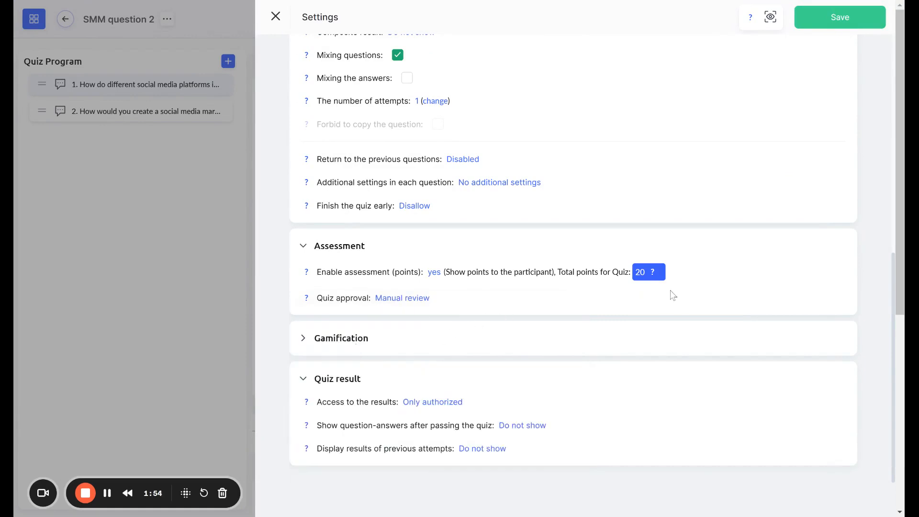
pyautogui.scroll(2, 665, 281)
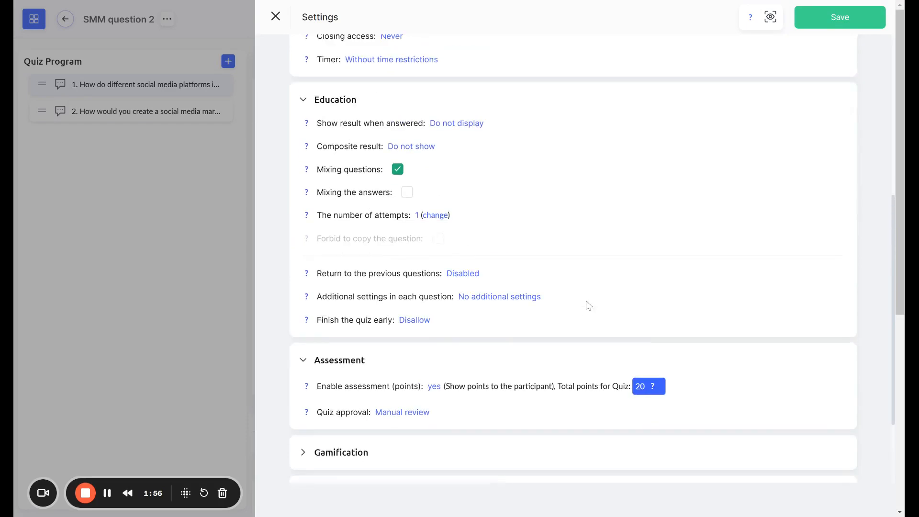
pyautogui.click(799, 27)
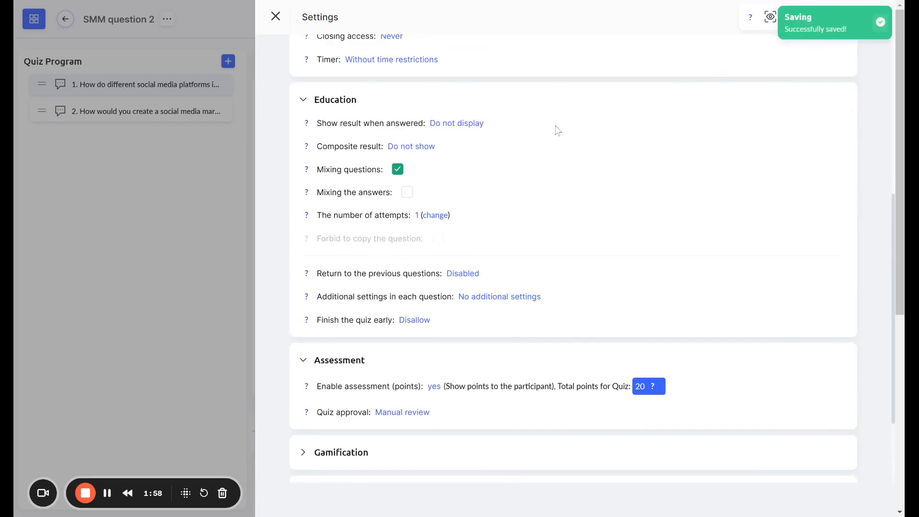
pyautogui.click(112, 299)
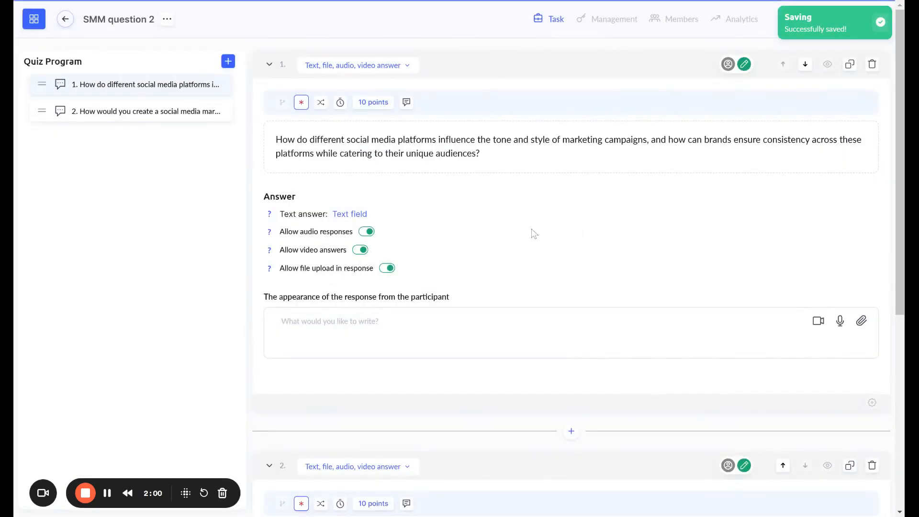
# Disallow audio responses and file uploads for the second question so that it accepts text answers only.
pyautogui.scroll(-3, 488, 218)
pyautogui.scroll(3, 488, 218)
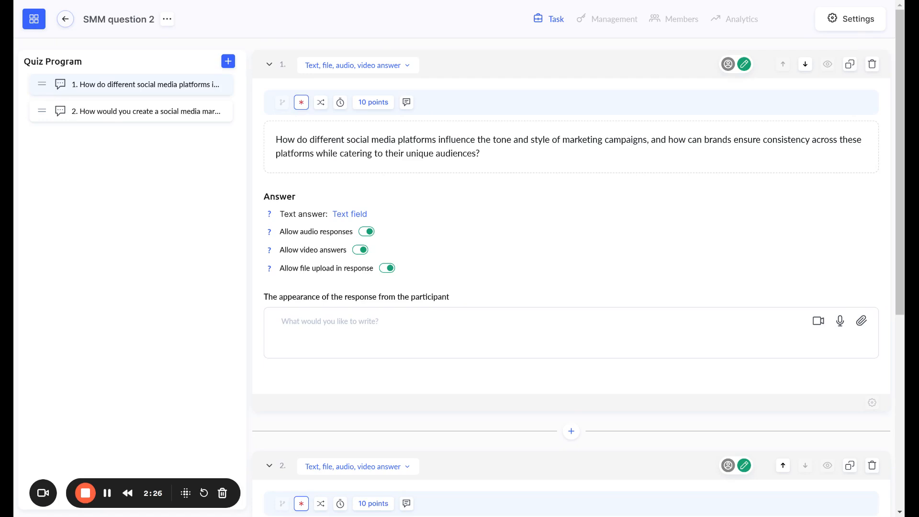
pyautogui.scroll(-3, 352, 251)
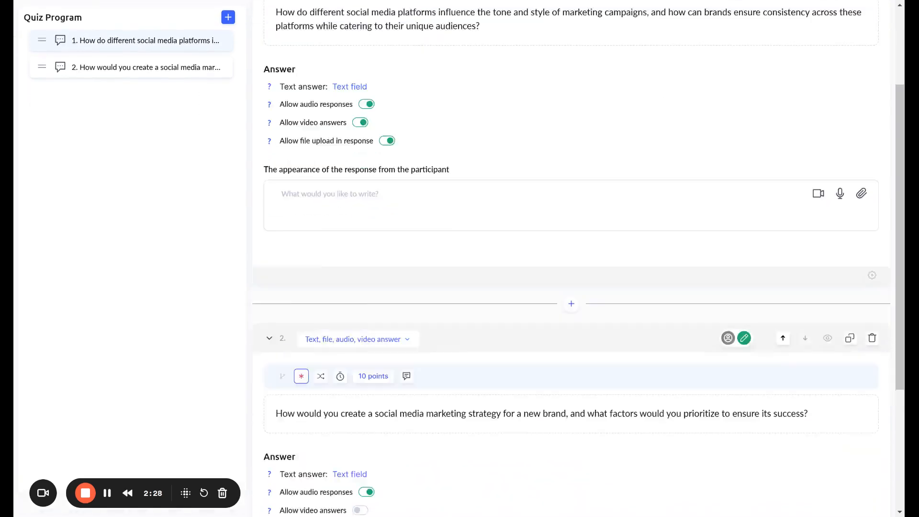
pyautogui.scroll(-5, 447, 265)
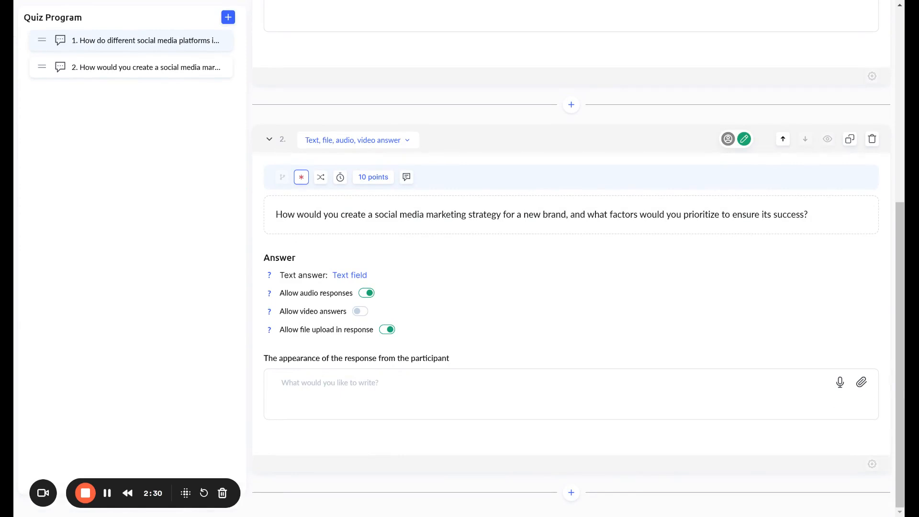
pyautogui.click(368, 293)
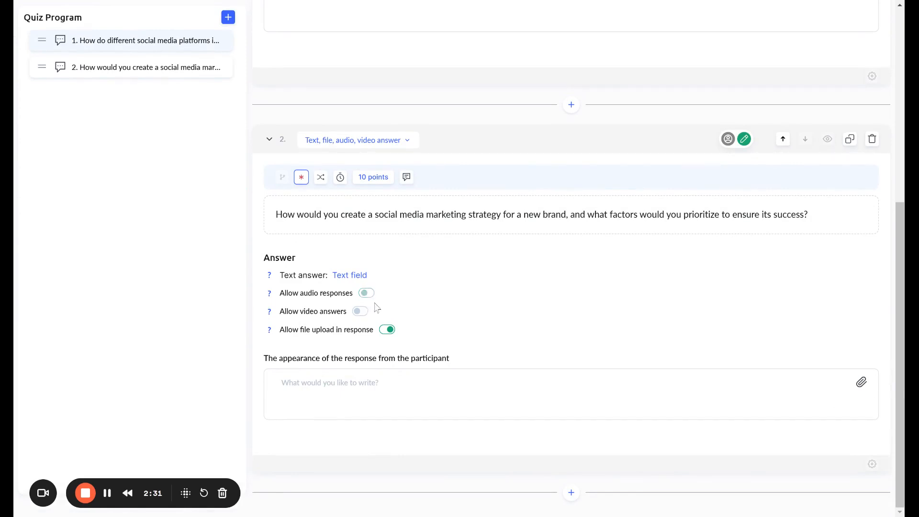
pyautogui.click(388, 331)
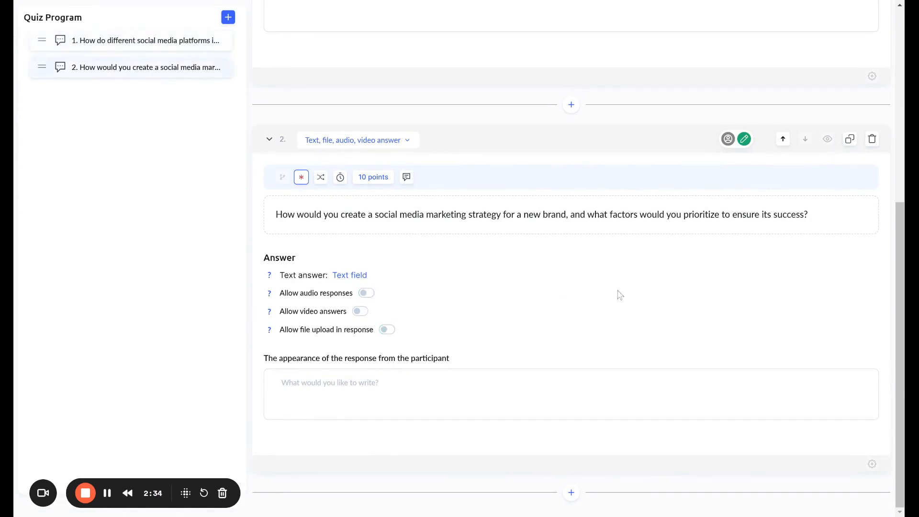
# Leave the quiz, return to "Lesson 1 new" of the SMM course, and open its Assignments section.
pyautogui.scroll(8, 660, 314)
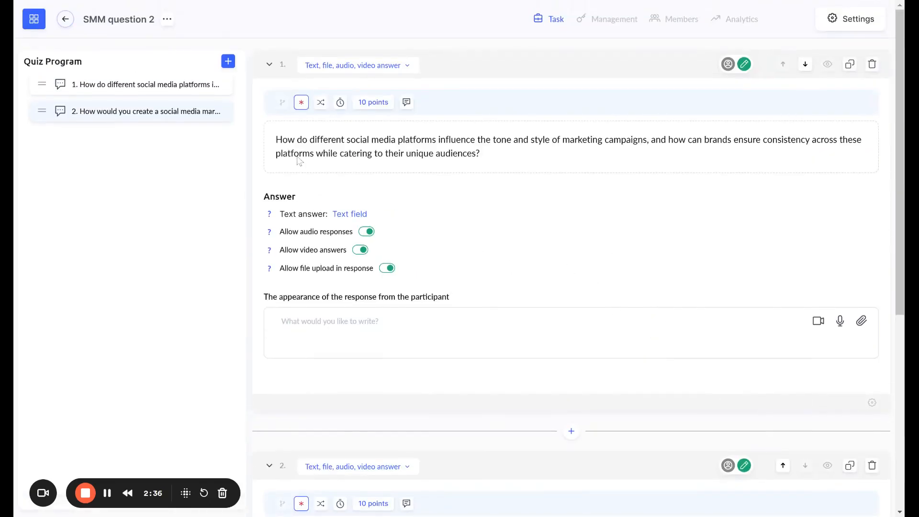
pyautogui.click(65, 19)
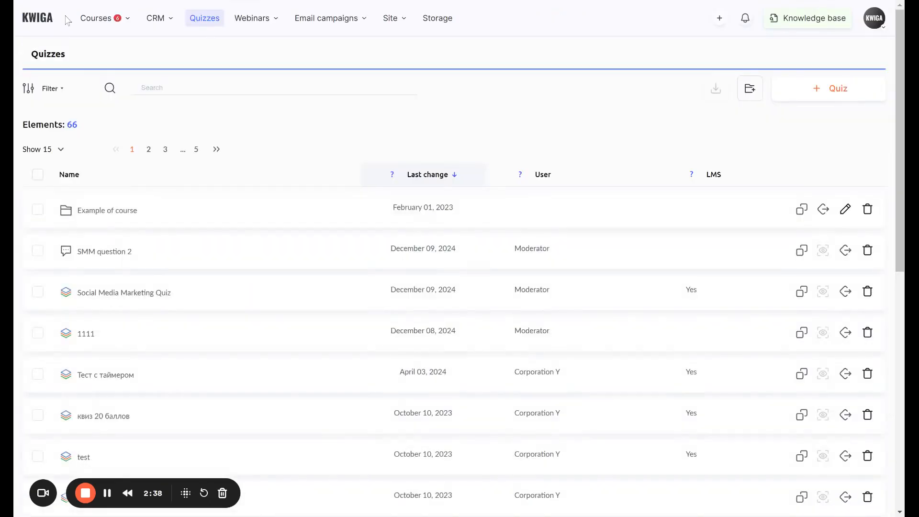
pyautogui.hotkey('alt', 'Left')
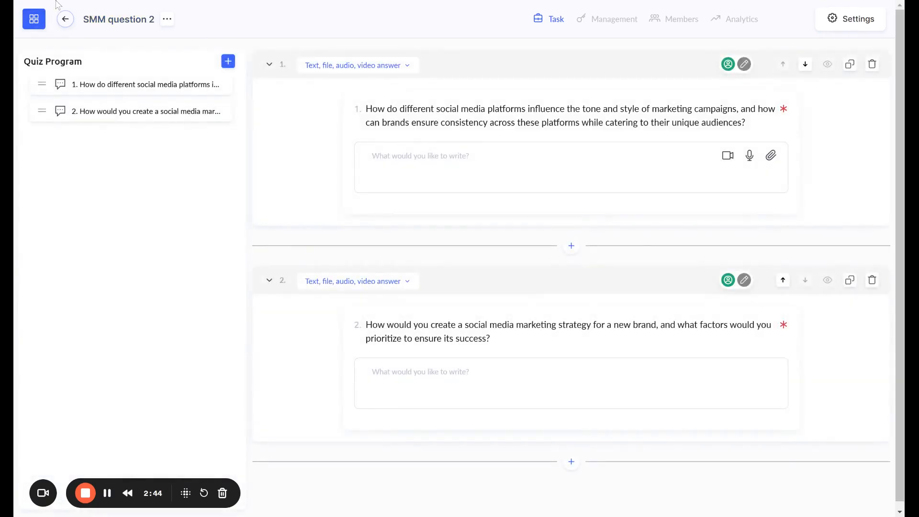
pyautogui.hotkey('alt', 'Left')
pyautogui.scroll(-2, 386, 215)
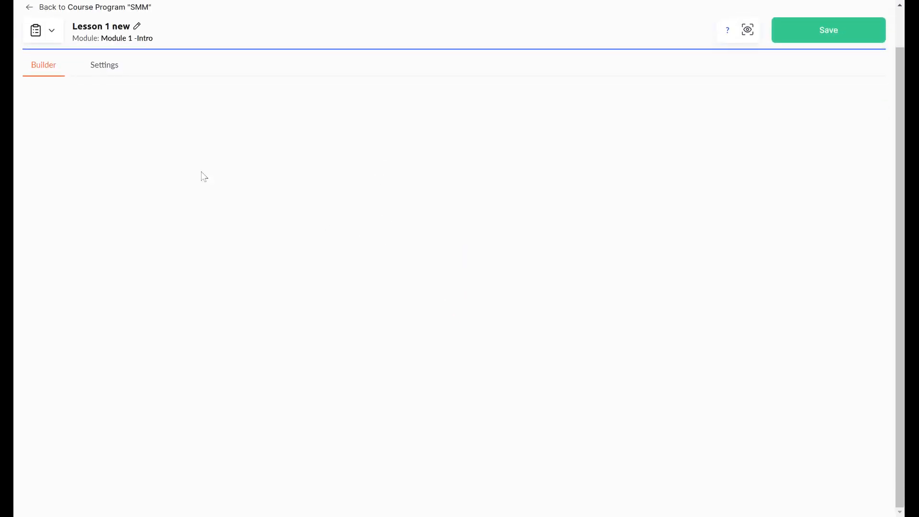
pyautogui.click(123, 156)
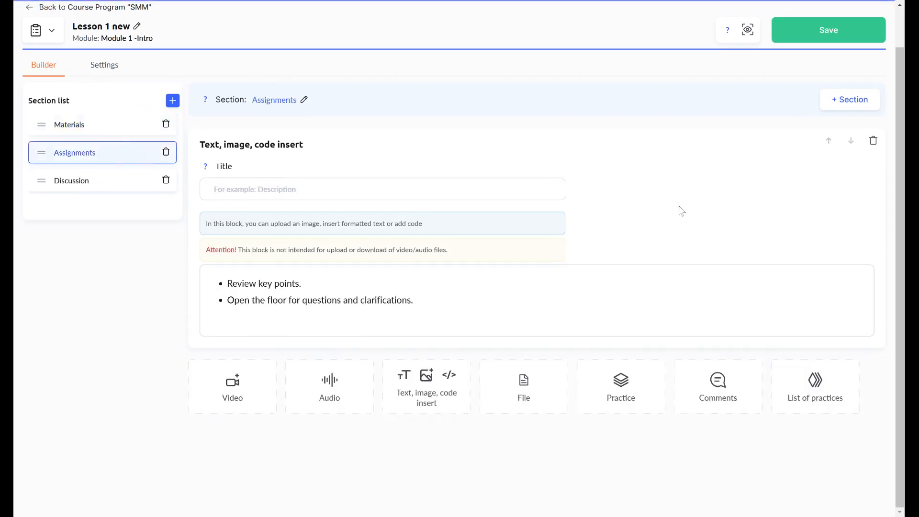
# Add a Practice block with the quiz "SMM question 2" to the Assignments section and turn on its checkpoint.
pyautogui.click(625, 390)
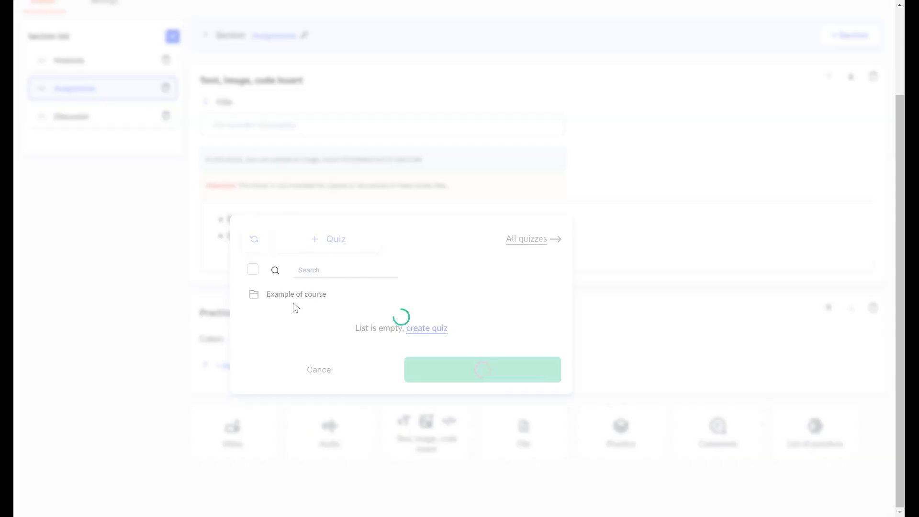
pyautogui.moveTo(278, 247); pyautogui.dragTo(284, 247)
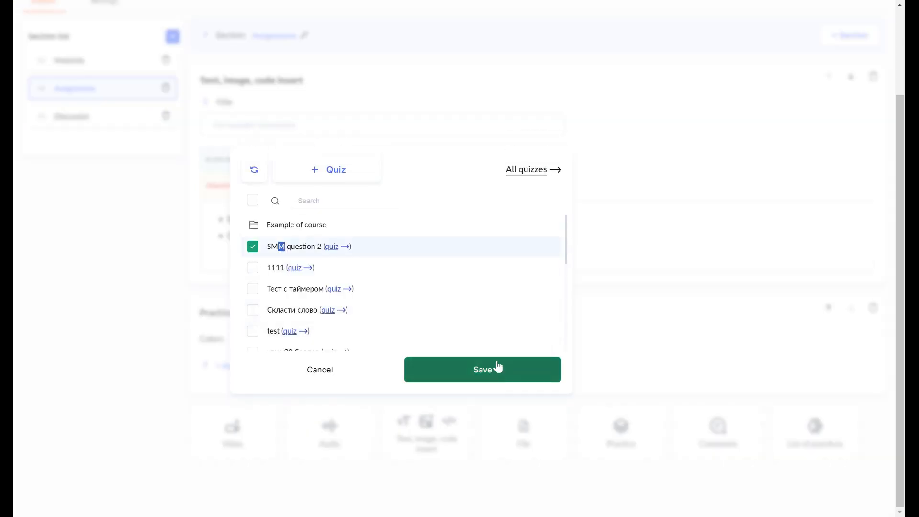
pyautogui.click(498, 369)
pyautogui.scroll(-3, 282, 319)
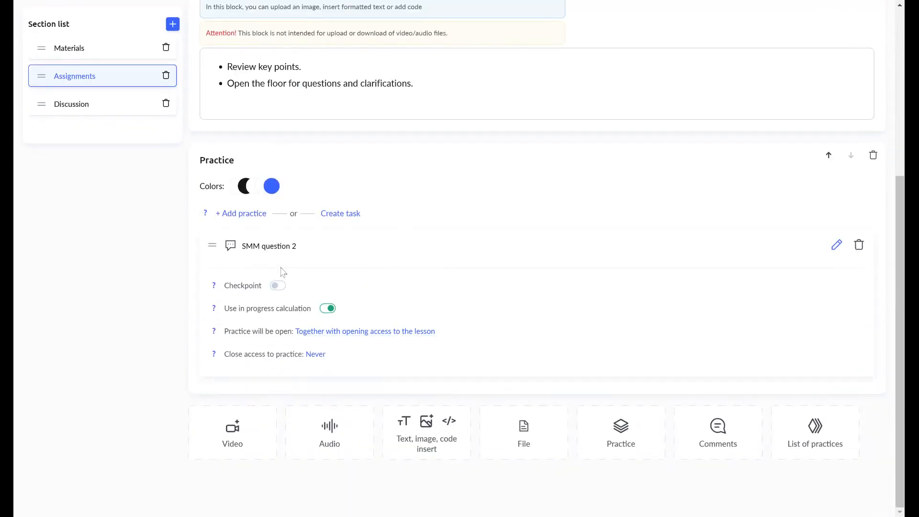
pyautogui.click(835, 250)
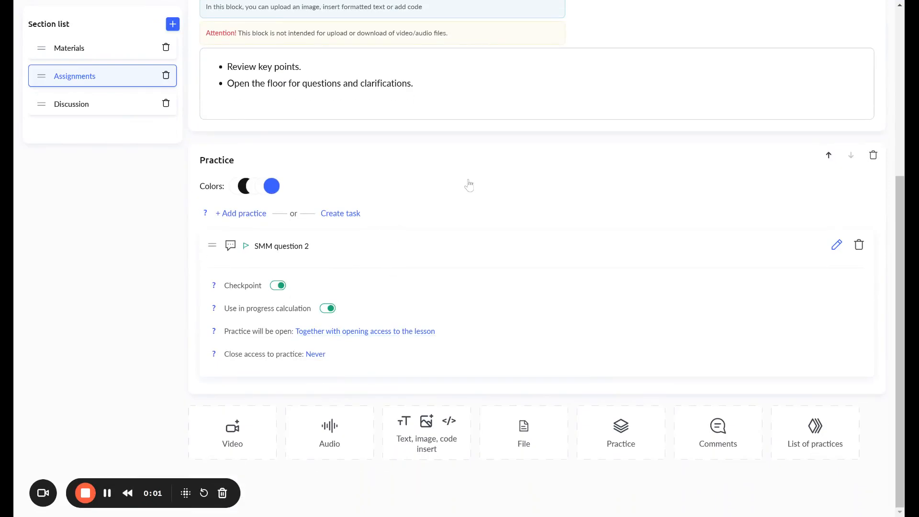
# Add "Social Media Marketing Quiz" as a second practice in the Assignments section's Practice block and turn on its checkpoint.
pyautogui.click(72, 104)
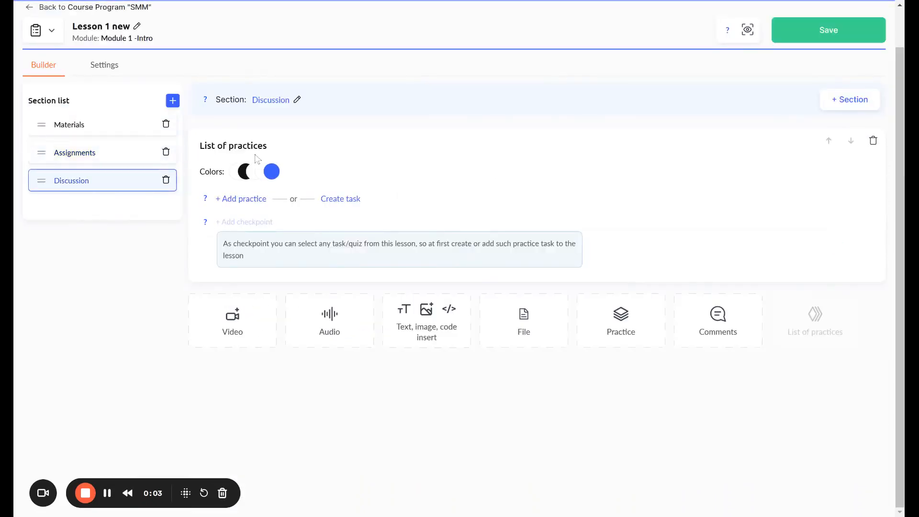
pyautogui.click(106, 152)
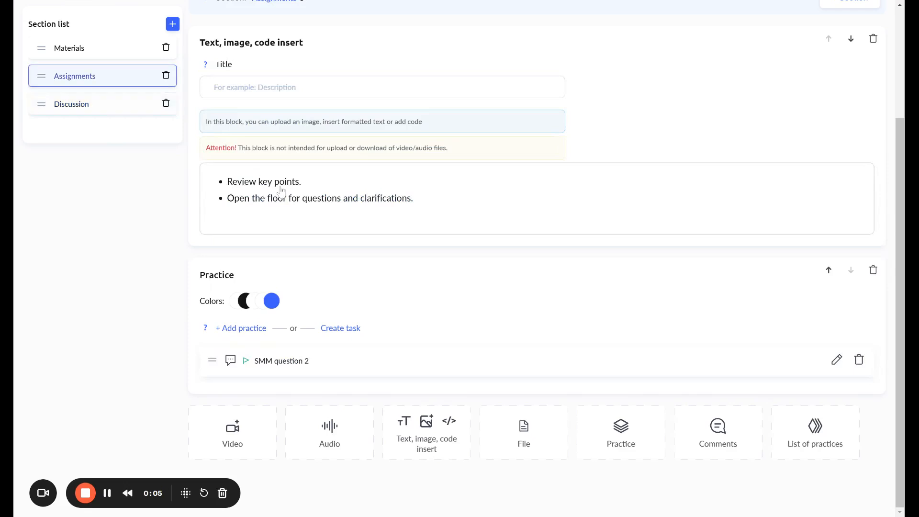
pyautogui.click(242, 328)
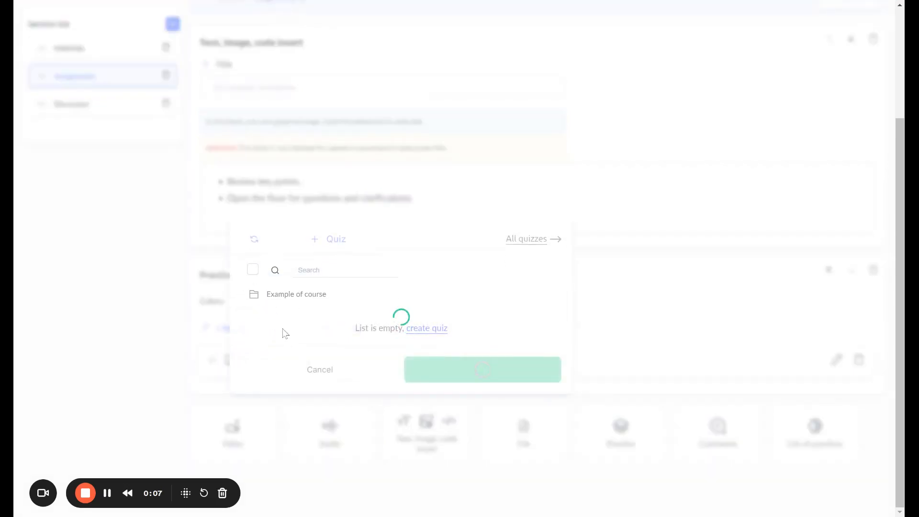
pyautogui.click(287, 290)
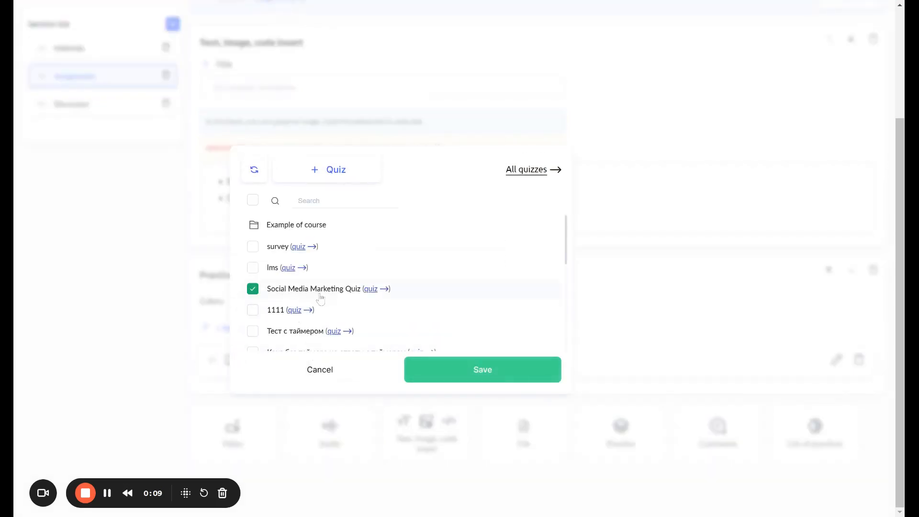
pyautogui.click(436, 377)
pyautogui.scroll(-3, 349, 341)
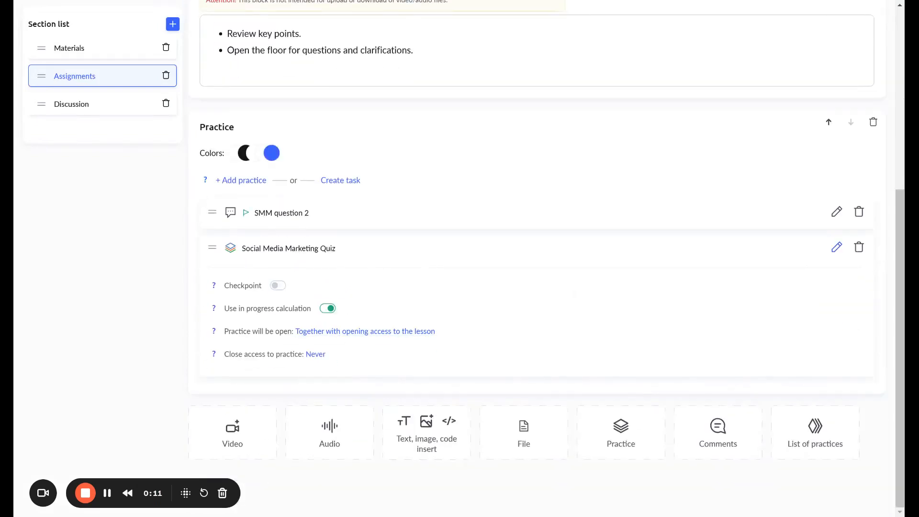
pyautogui.click(277, 287)
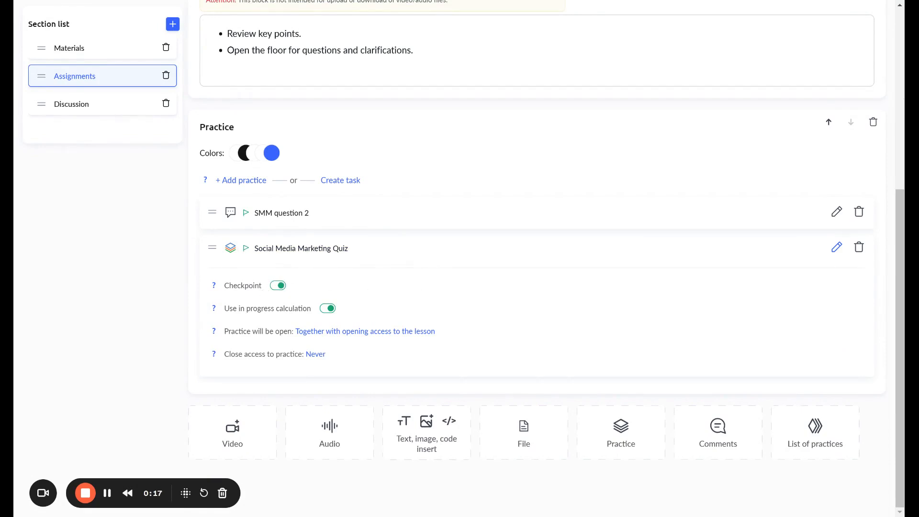
# Try a List of practices block beneath the Practice block in Assignments and delete it again.
pyautogui.click(811, 438)
pyautogui.scroll(-2, 413, 341)
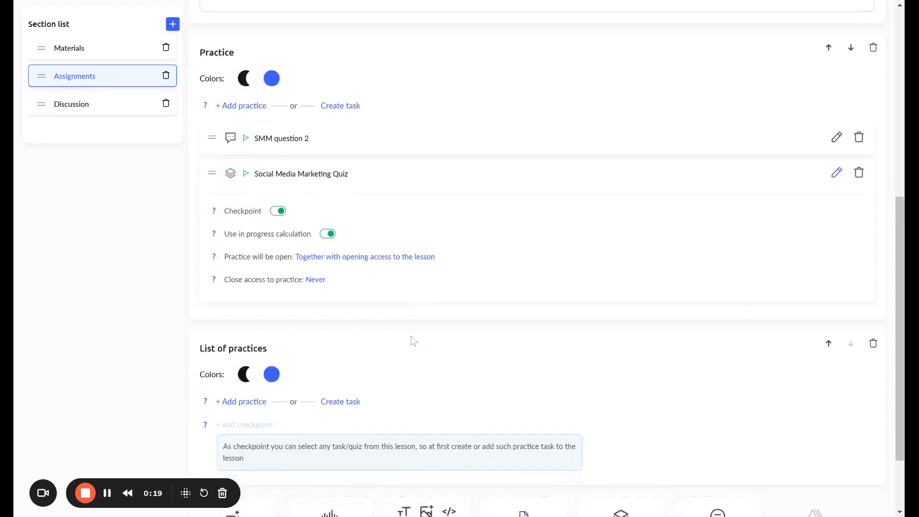
pyautogui.scroll(-2, 413, 341)
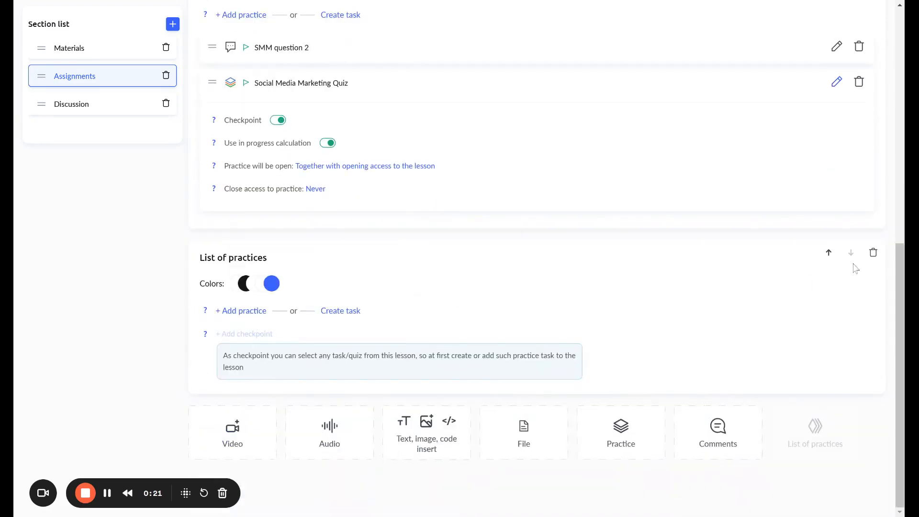
pyautogui.click(873, 252)
pyautogui.scroll(4, 74, 138)
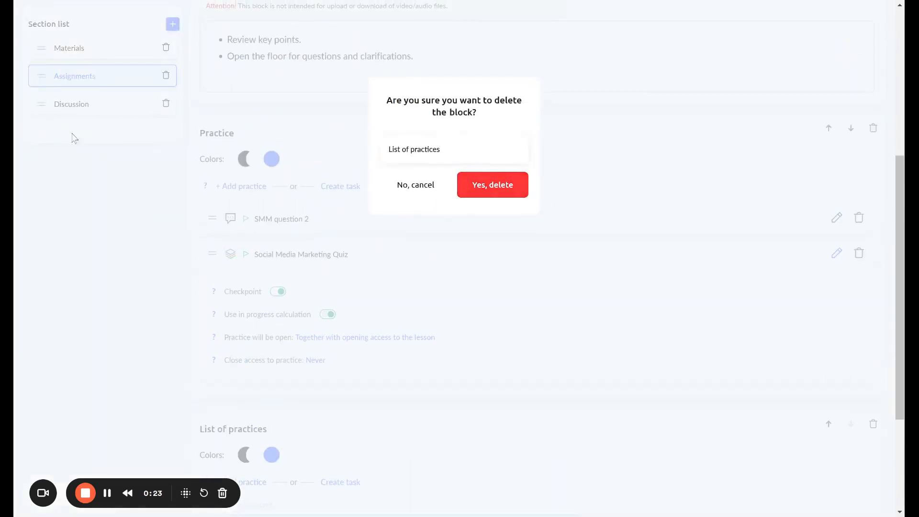
# In the Discussion section, delete the existing List of practices block and add a fresh one.
pyautogui.click(72, 106)
pyautogui.click(80, 207)
pyautogui.scroll(-1, 501, 282)
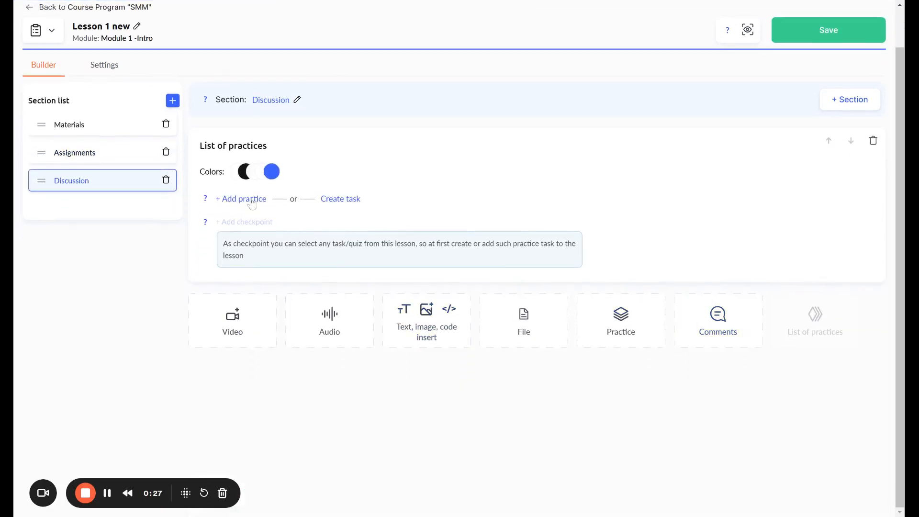
pyautogui.click(872, 141)
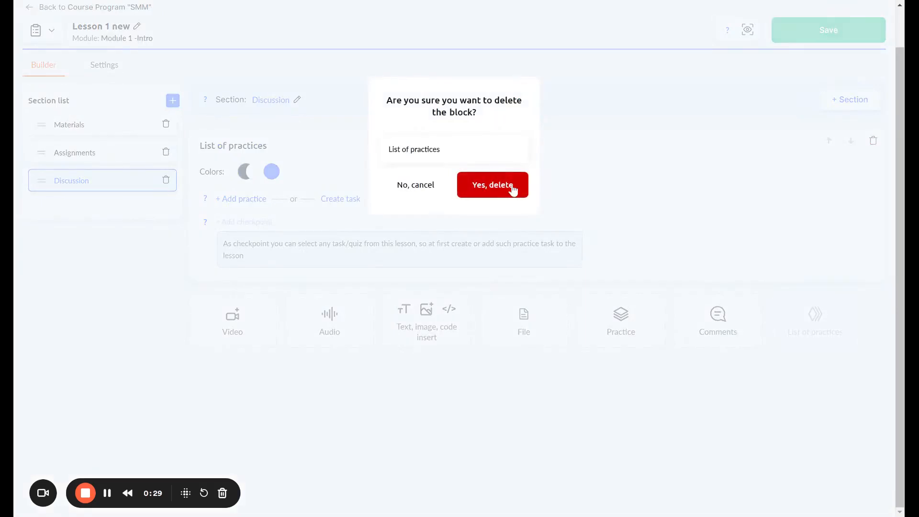
pyautogui.click(492, 184)
pyautogui.click(819, 177)
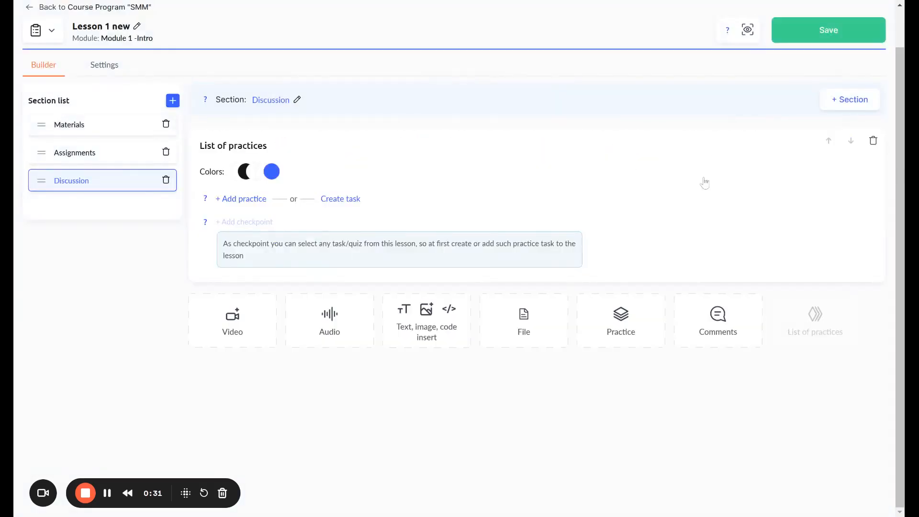
# Add the quizzes "SMM question 2" and "Social Media Marketing Quiz" to the Discussion section's list of practices.
pyautogui.click(262, 199)
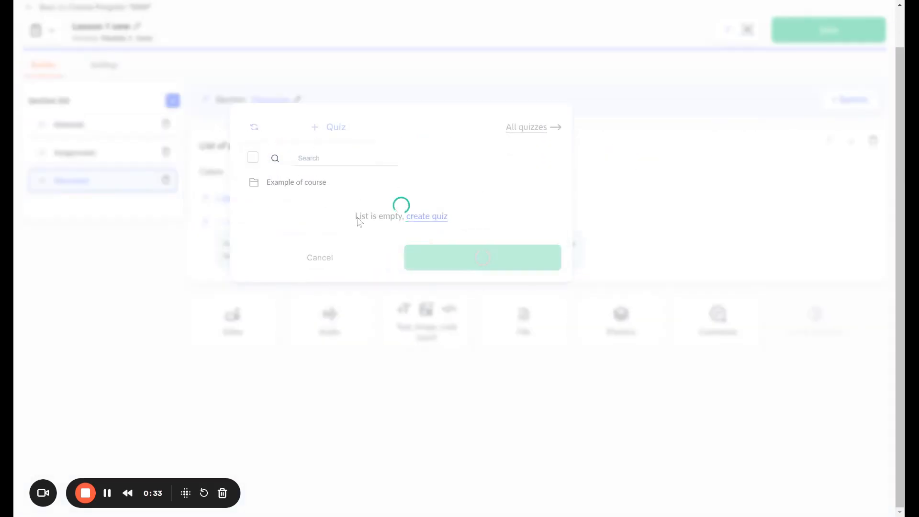
pyautogui.click(253, 177)
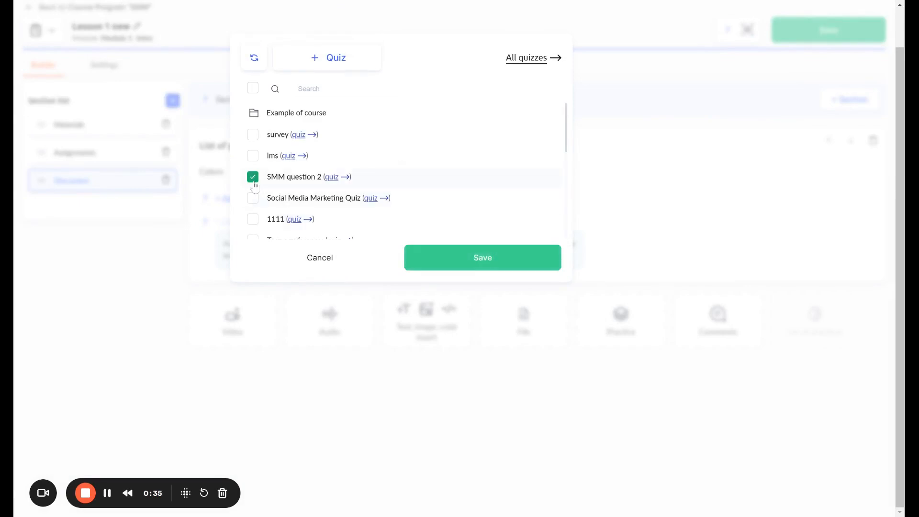
pyautogui.click(253, 197)
pyautogui.click(464, 256)
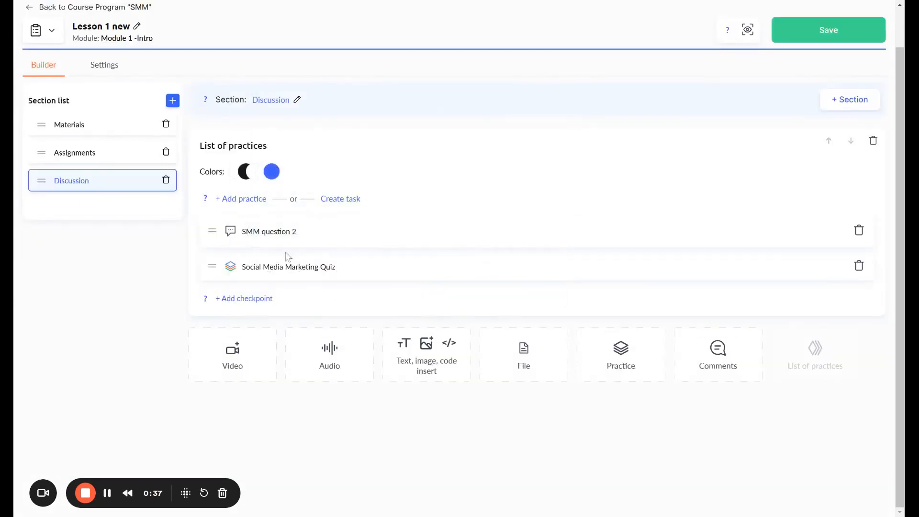
# Add a checkpoint to the list of practices using "Social Media Marketing Quiz" and save the lesson.
pyautogui.click(229, 302)
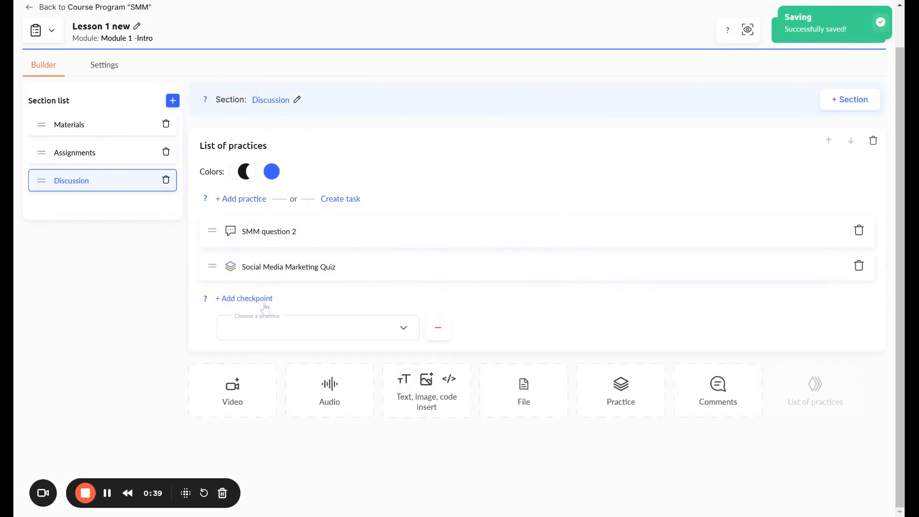
pyautogui.click(267, 337)
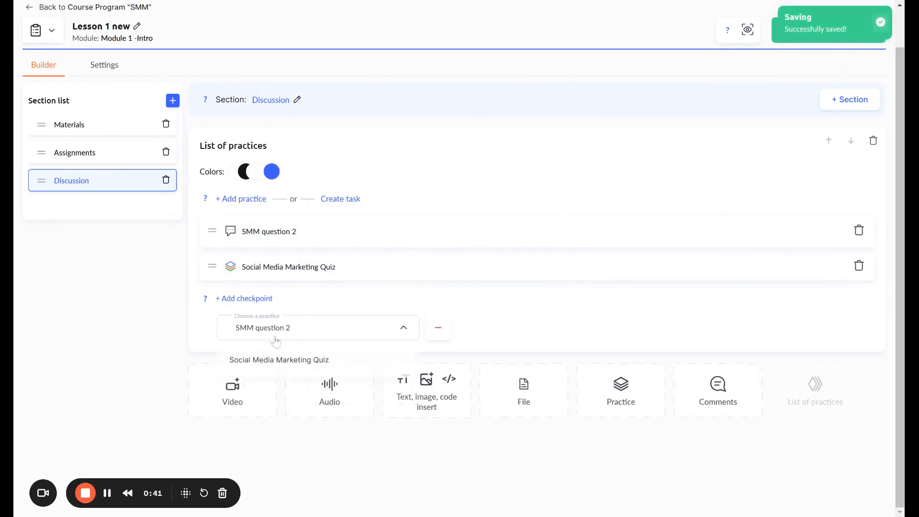
pyautogui.click(319, 362)
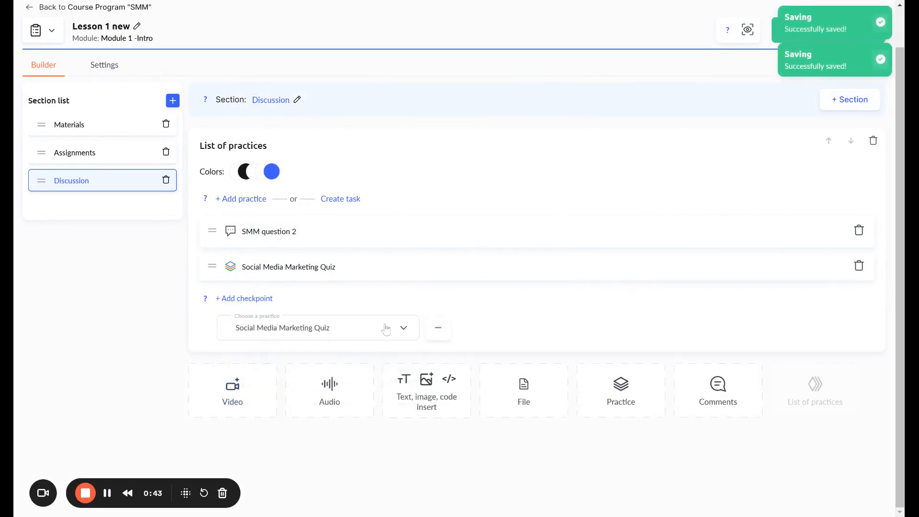
pyautogui.scroll(1, 718, 182)
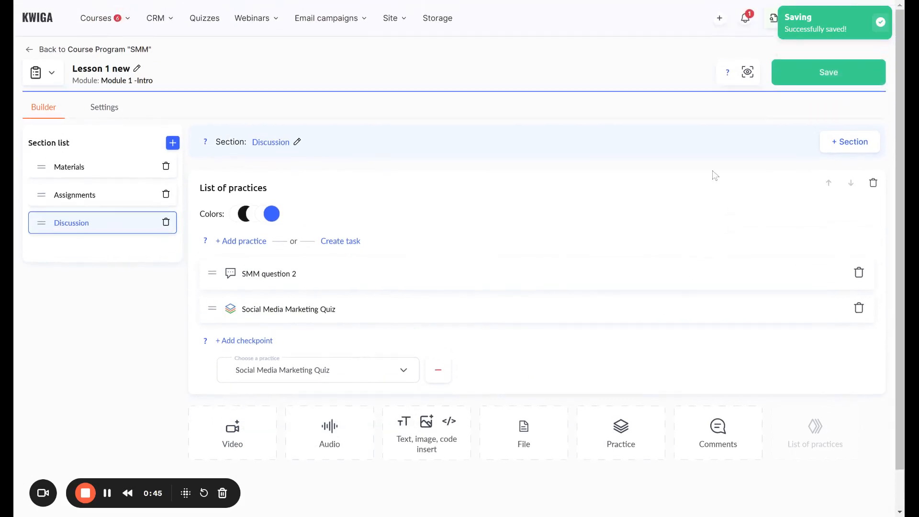
pyautogui.click(808, 71)
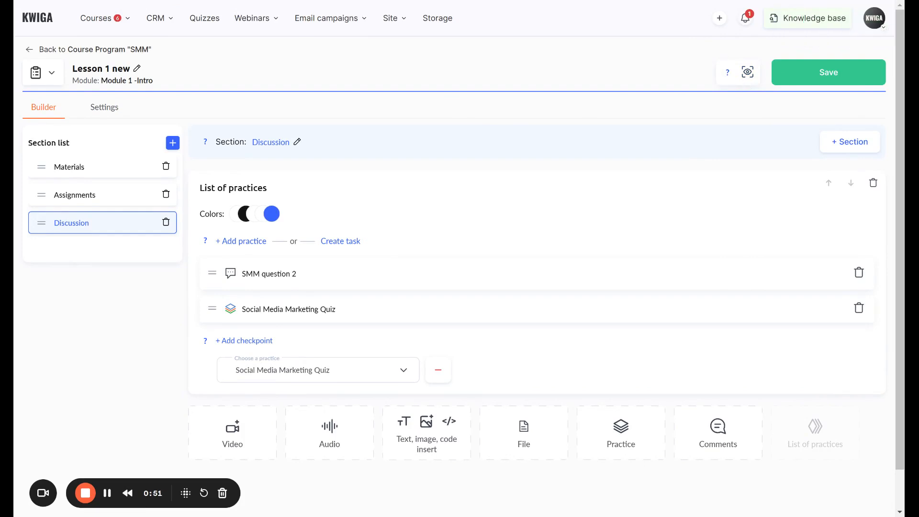
# Preview the lesson as a student and examine how the two quizzes are displayed in the Assignments section.
pyautogui.click(747, 71)
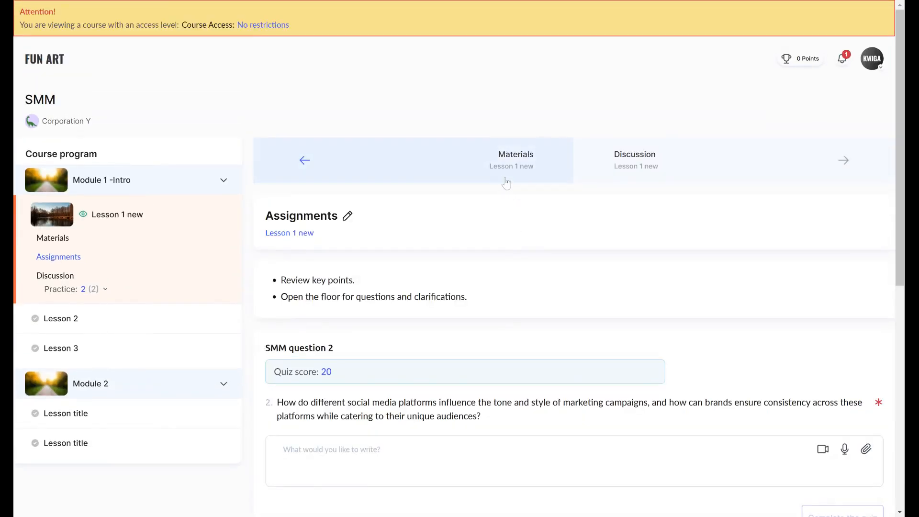
pyautogui.scroll(-4, 503, 186)
pyautogui.scroll(-1, 412, 177)
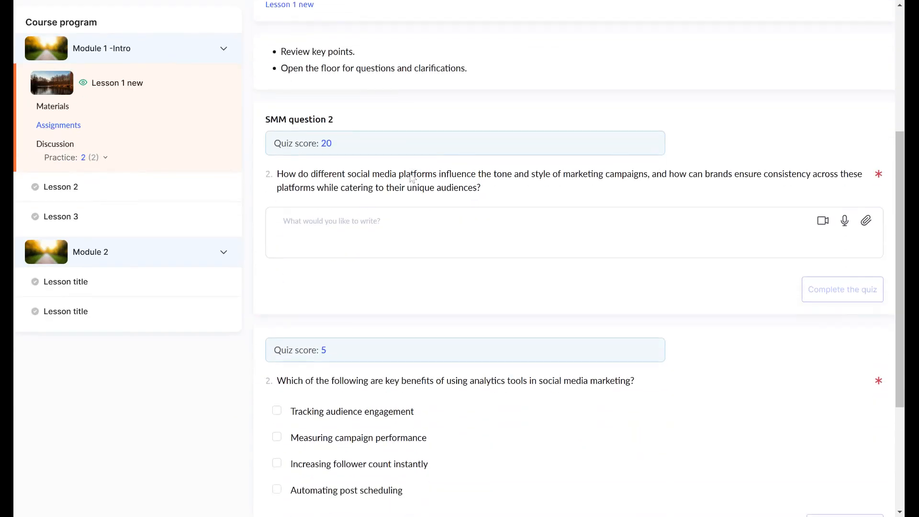
pyautogui.moveTo(266, 110); pyautogui.dragTo(394, 121)
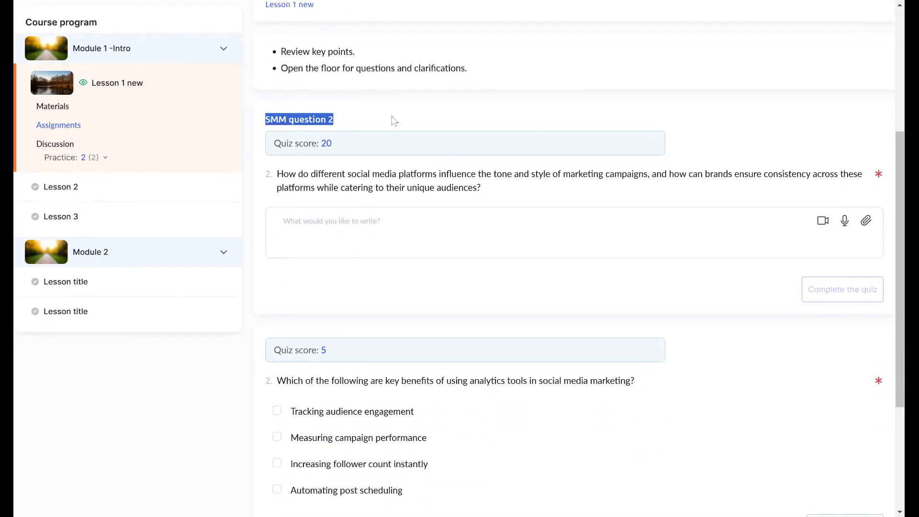
pyautogui.scroll(3, 394, 121)
pyautogui.scroll(-4, 685, 246)
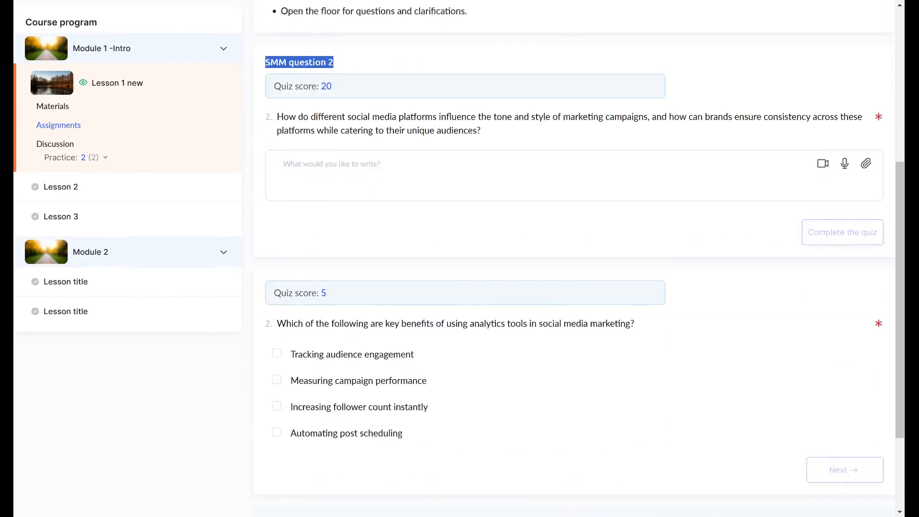
# Enter "gigghg" as the open answer, and answer the analytics question with "Tracking audience engagement" and "Measuring campaign performance", advancing to the following question.
pyautogui.click(335, 172)
pyautogui.write('gigghg')
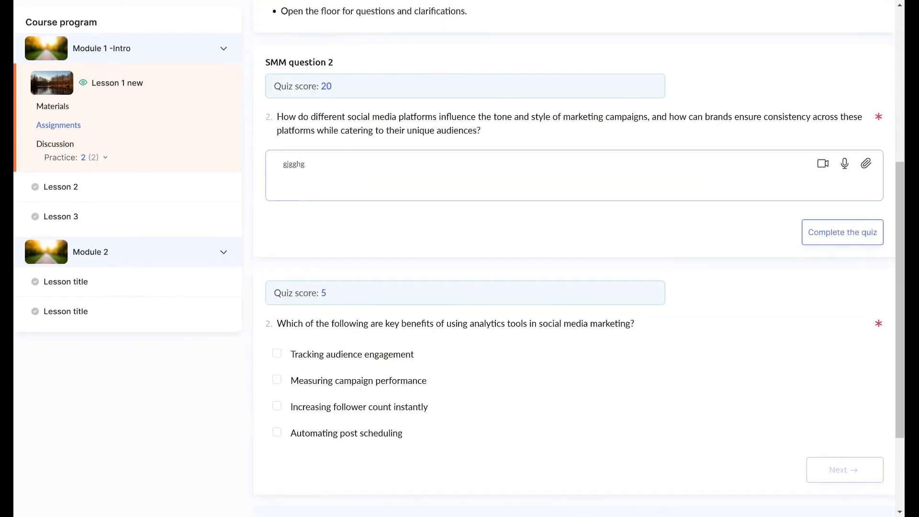
pyautogui.scroll(-3, 421, 168)
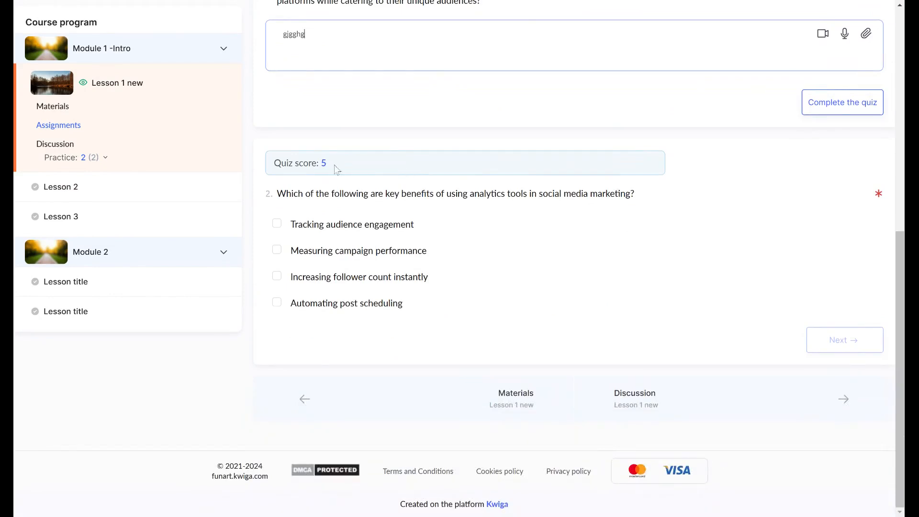
pyautogui.moveTo(276, 193); pyautogui.dragTo(635, 194)
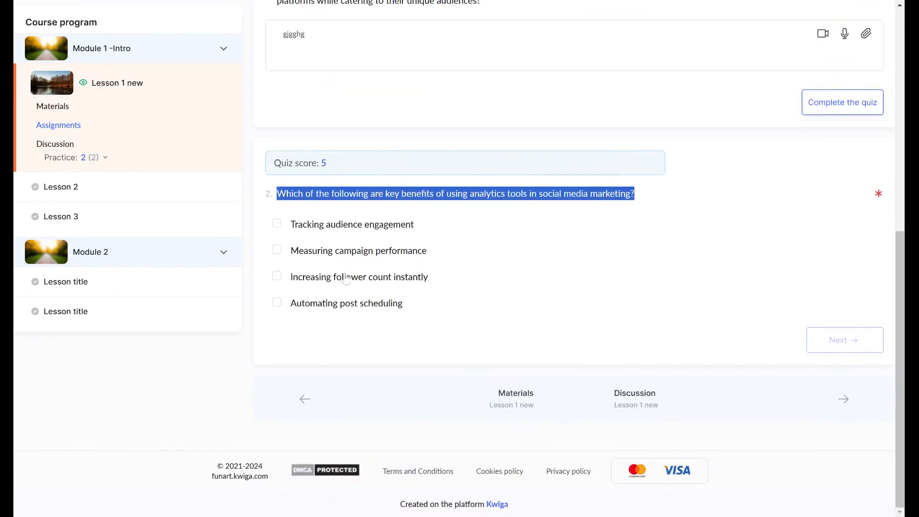
pyautogui.click(341, 225)
pyautogui.click(337, 251)
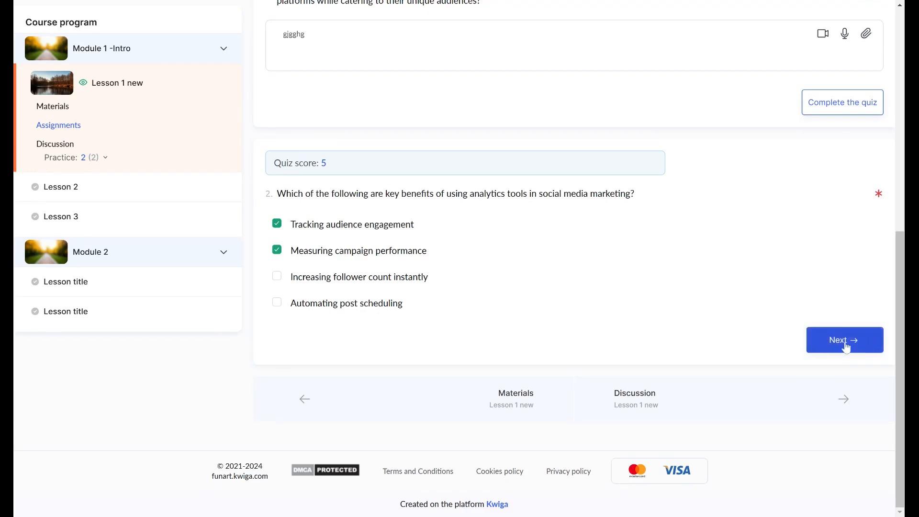
pyautogui.click(861, 341)
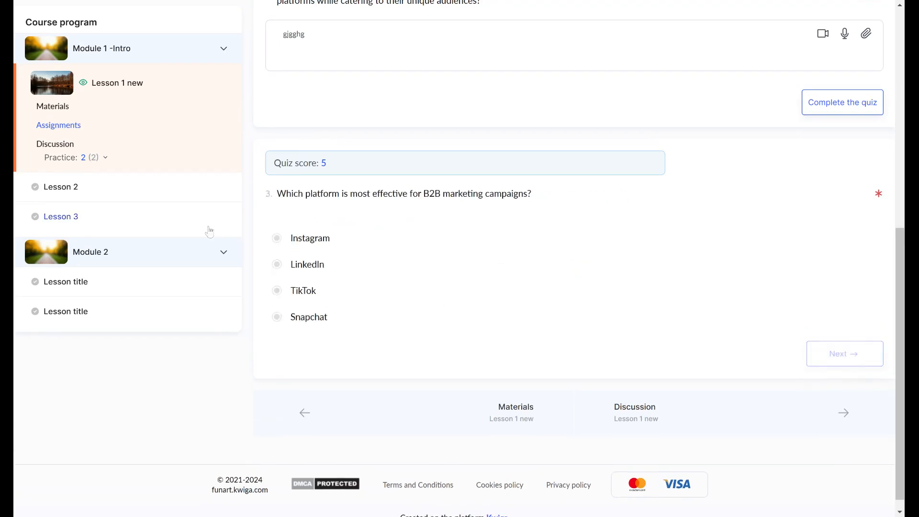
# Open the Discussion section in the student preview to check its list of practices.
pyautogui.scroll(2, 262, 193)
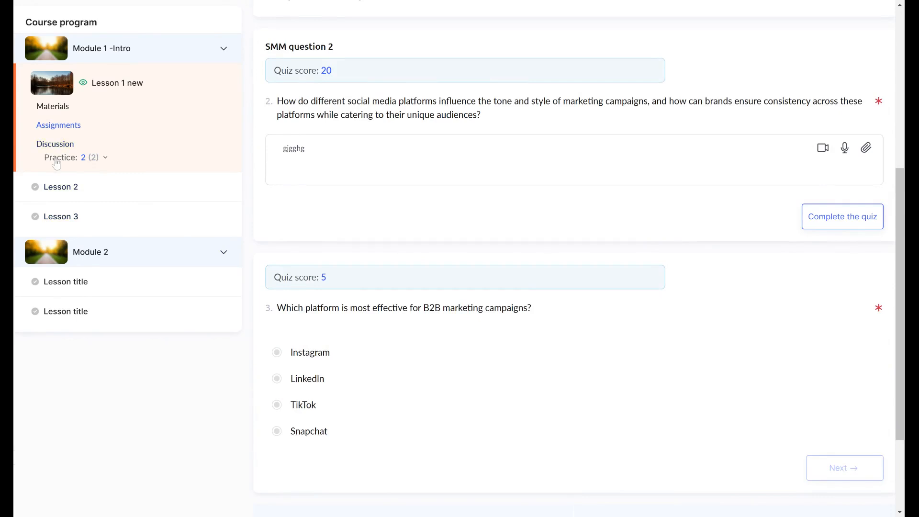
pyautogui.click(57, 145)
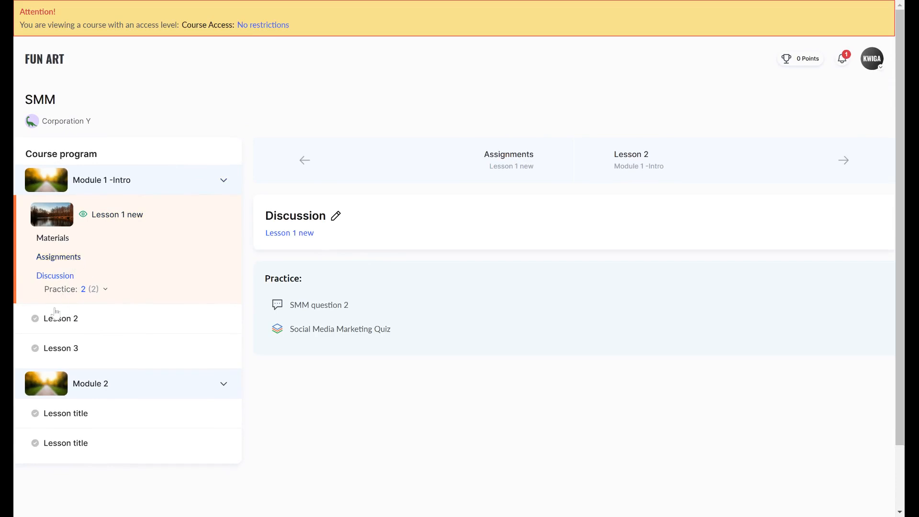
# Expand the Discussion section's practice list, view the Assignments section, and open both listed practices to see how they appear to a student.
pyautogui.click(105, 289)
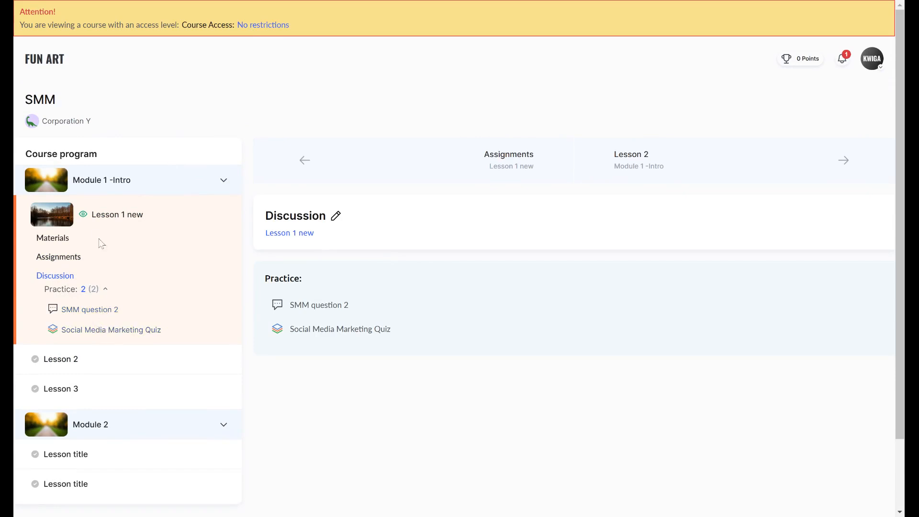
pyautogui.click(70, 258)
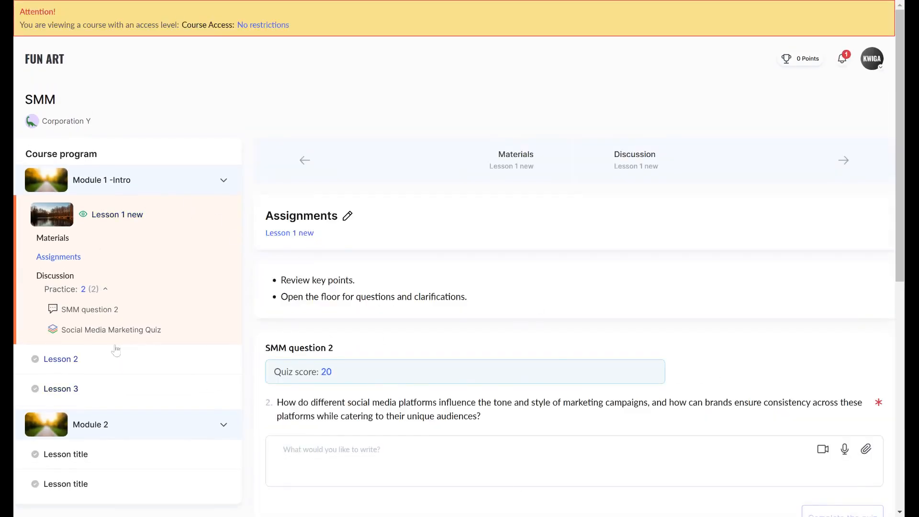
pyautogui.click(120, 330)
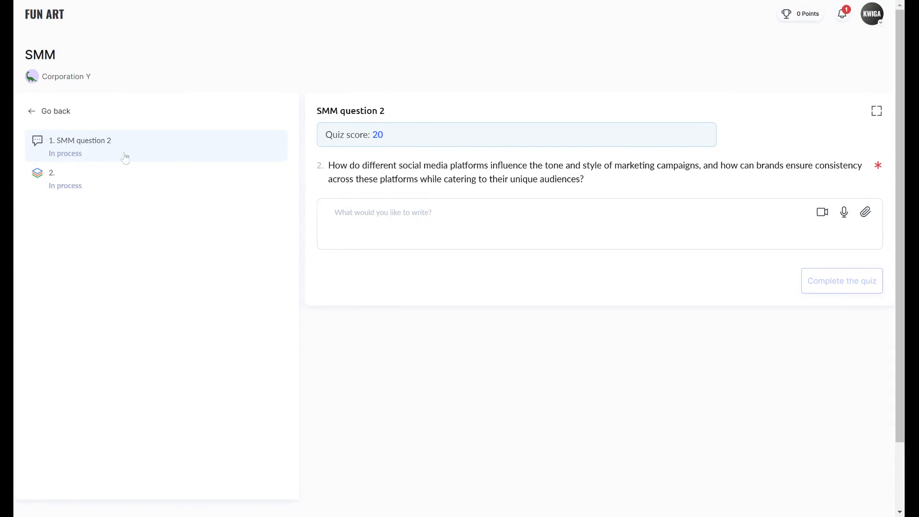
pyautogui.press('Tab')
pyautogui.click(93, 189)
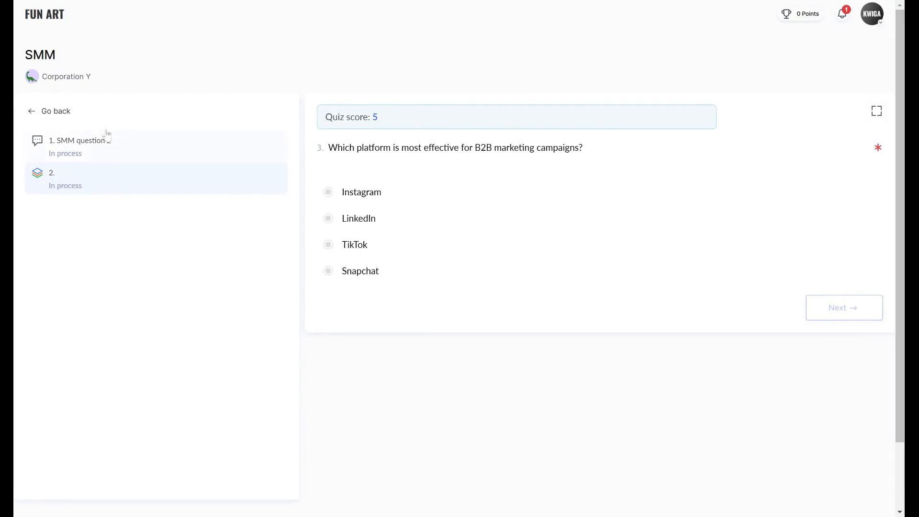
# Go back to the lesson preview and look through the contents of the Materials section.
pyautogui.click(63, 115)
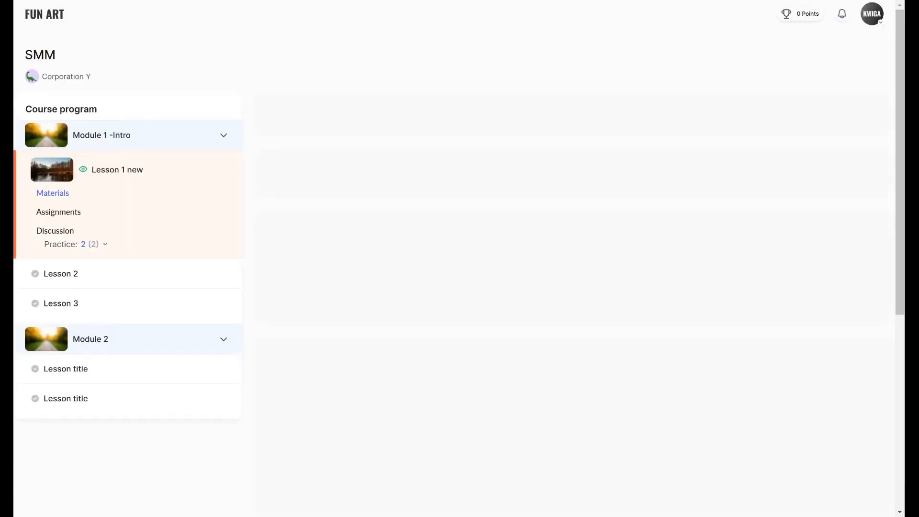
pyautogui.scroll(-3, 846, 54)
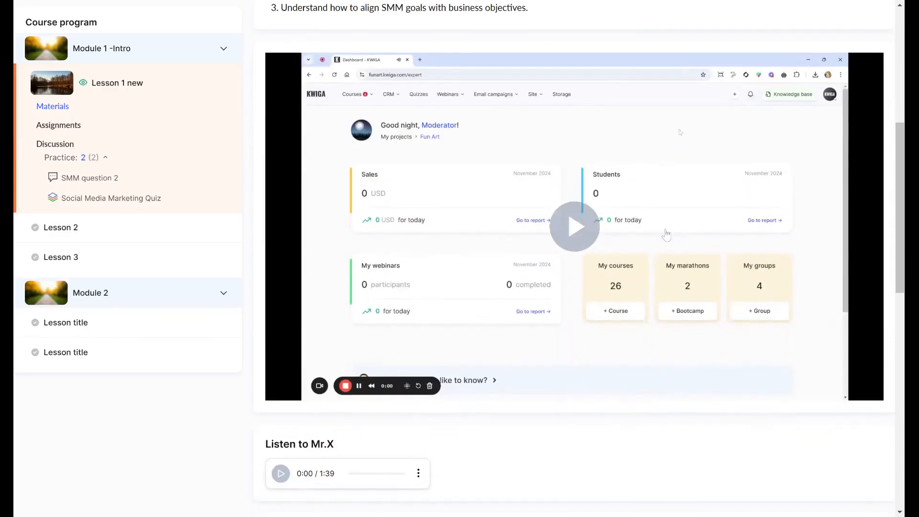
pyautogui.scroll(-7, 866, 175)
pyautogui.scroll(8, 809, 322)
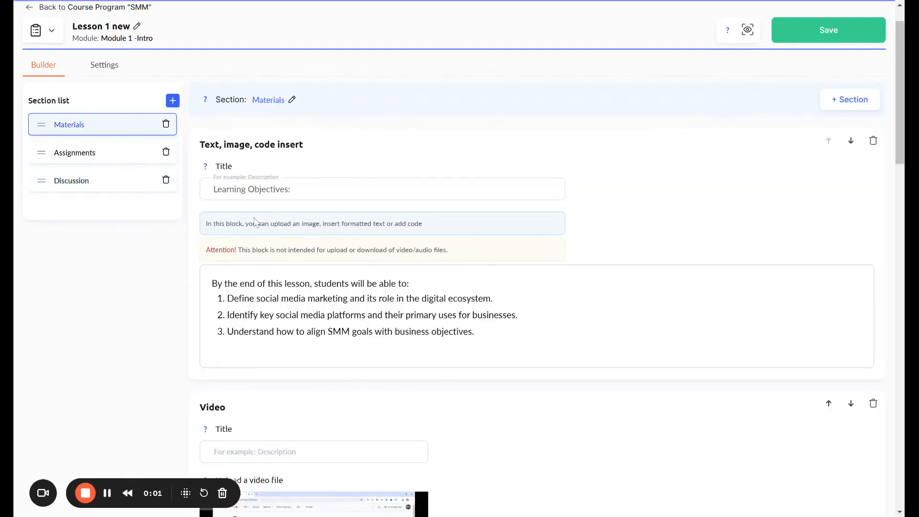
# Delete the "List of practices" block at the end of the lesson's Materials section.
pyautogui.scroll(-5, 262, 303)
pyautogui.scroll(-10, 262, 303)
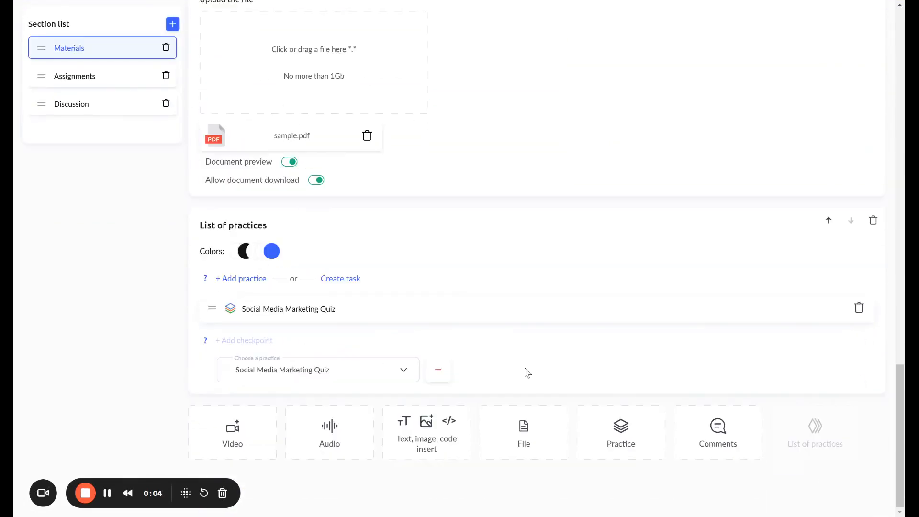
pyautogui.click(872, 221)
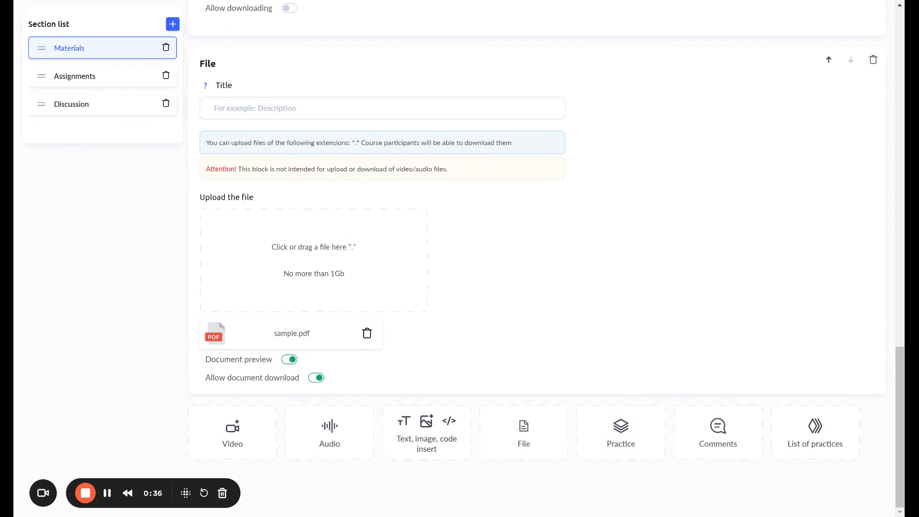
# Go to Quizzes and create a new quiz named "lms".
pyautogui.scroll(20, 483, 217)
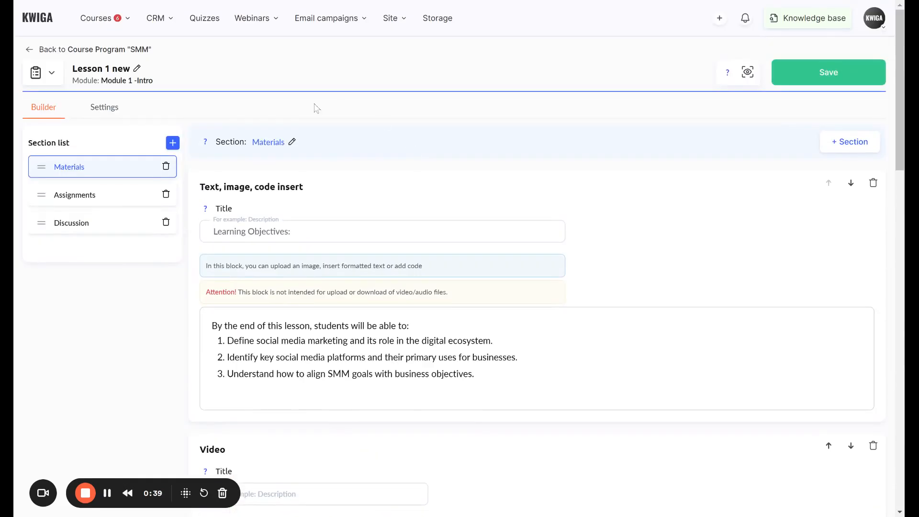
pyautogui.click(204, 18)
pyautogui.click(817, 92)
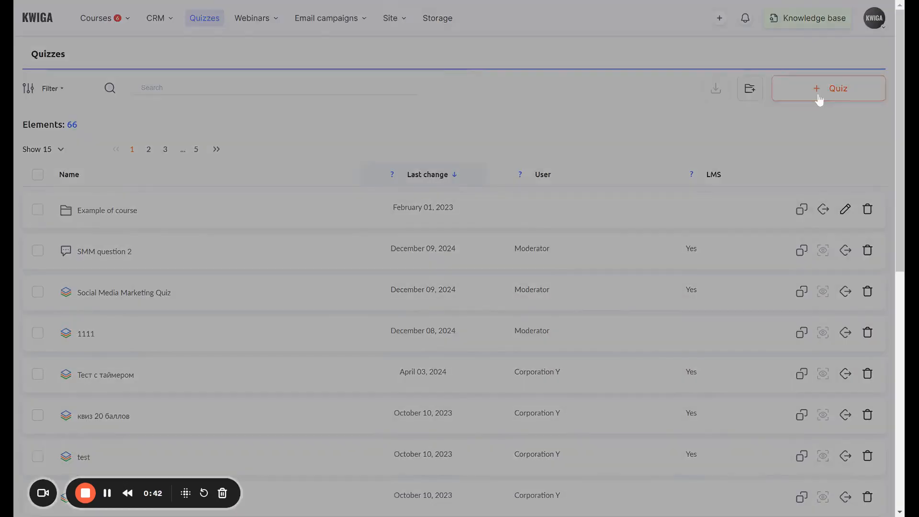
pyautogui.write('lms')
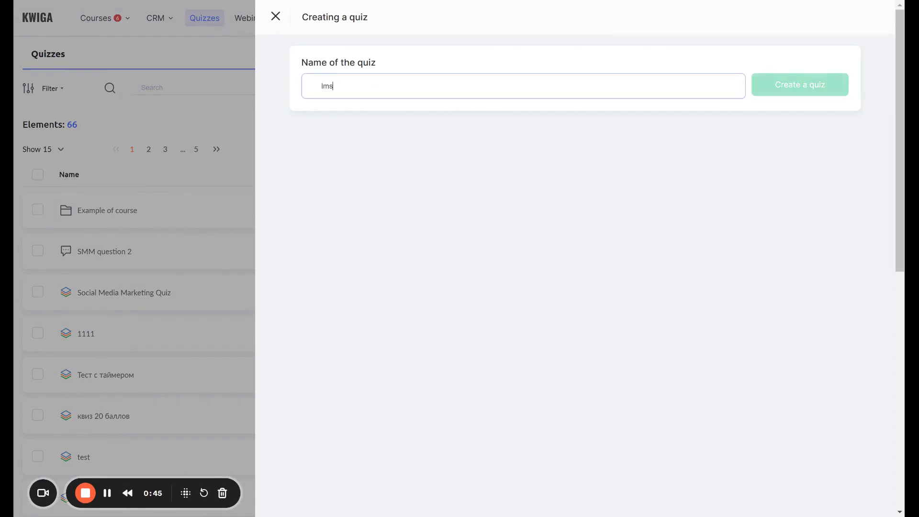
pyautogui.press('Return')
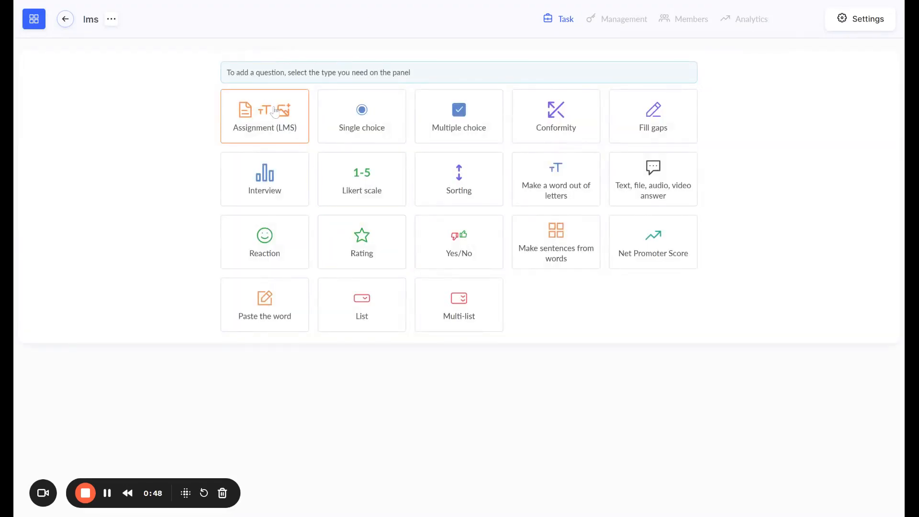
# Add an Assignment (LMS) question: "How would you create a social media marketing strategy for a new brand, and what factors would you prioritize to ensure its success?".
pyautogui.click(266, 120)
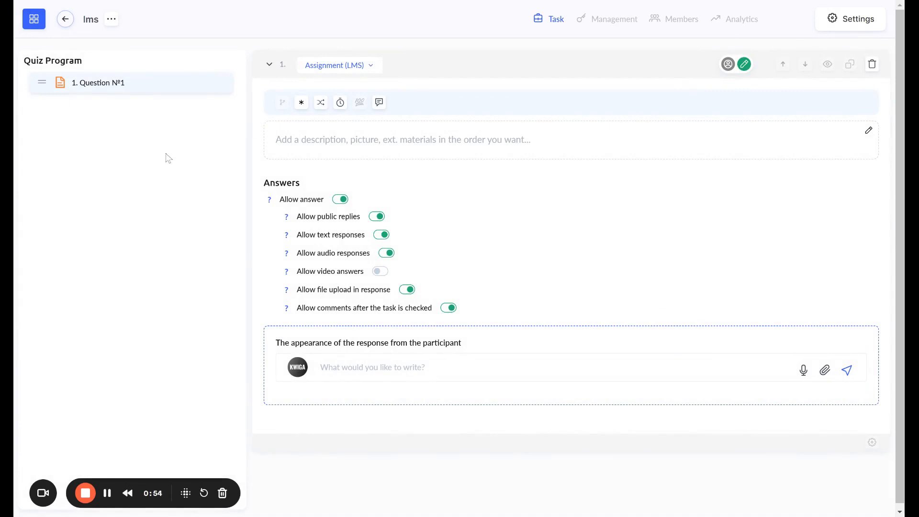
pyautogui.click(276, 139)
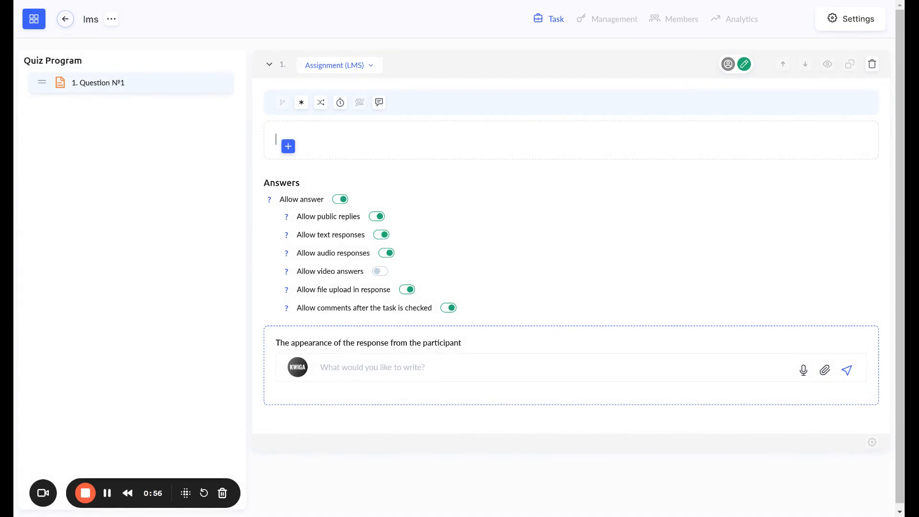
pyautogui.moveTo(302, 216); pyautogui.dragTo(242, 267)
pyautogui.click(204, 263)
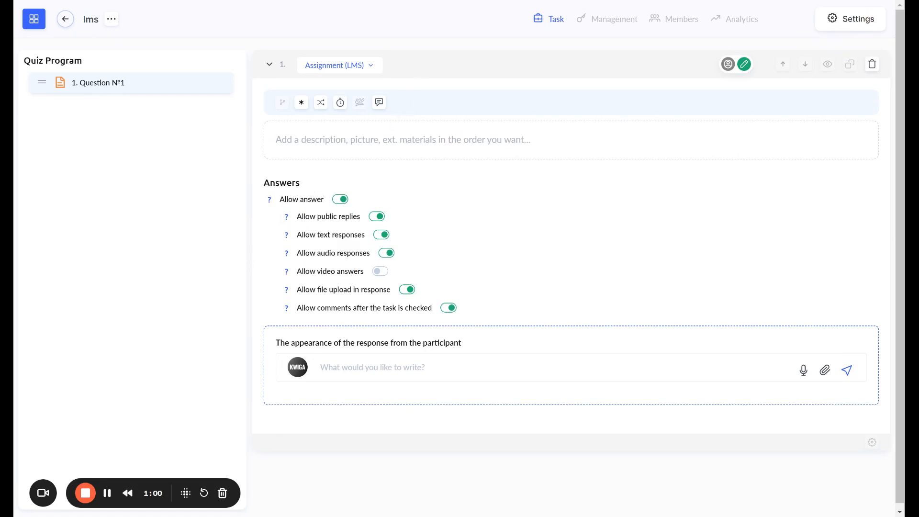
pyautogui.click(276, 139)
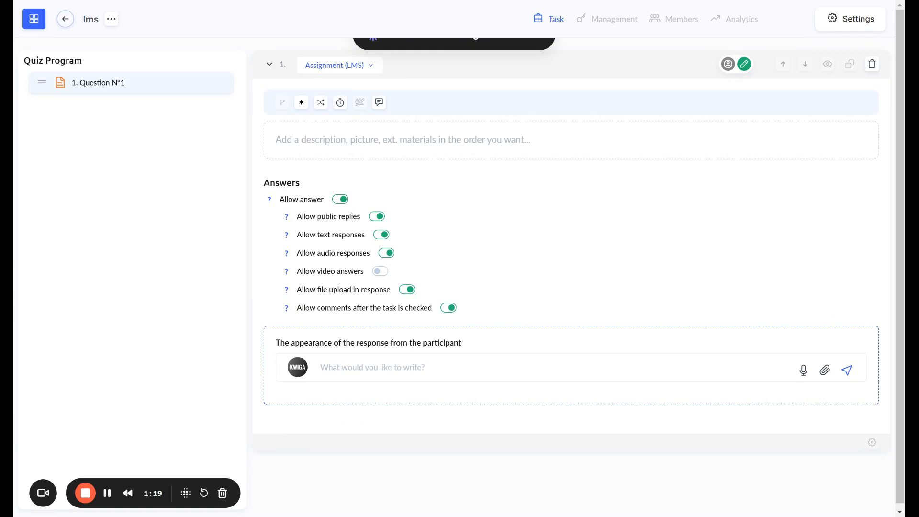
pyautogui.write('How would you create a social media marketing strategy for a new brand, and what factors would you prioritize to ensure its success?')
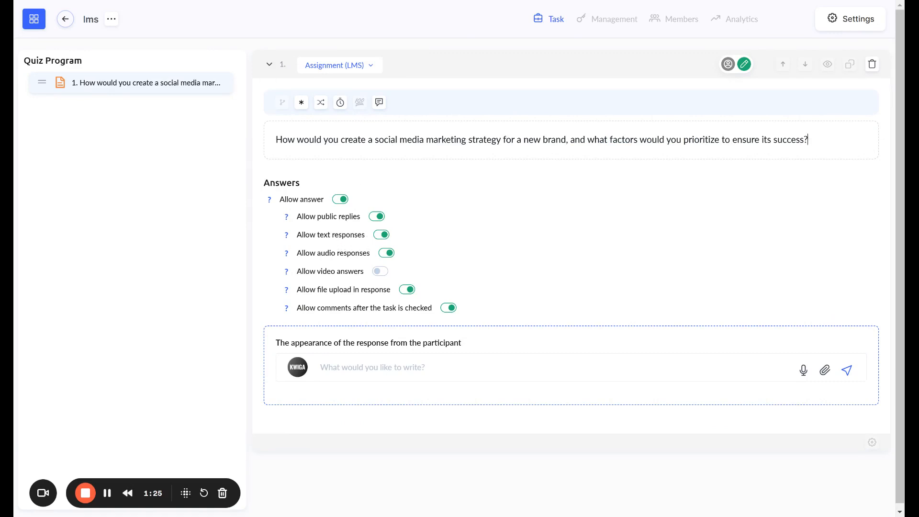
# Disable audio responses and file upload for the assignment's answers, and review the public replies and comments options.
pyautogui.click(392, 254)
pyautogui.click(402, 291)
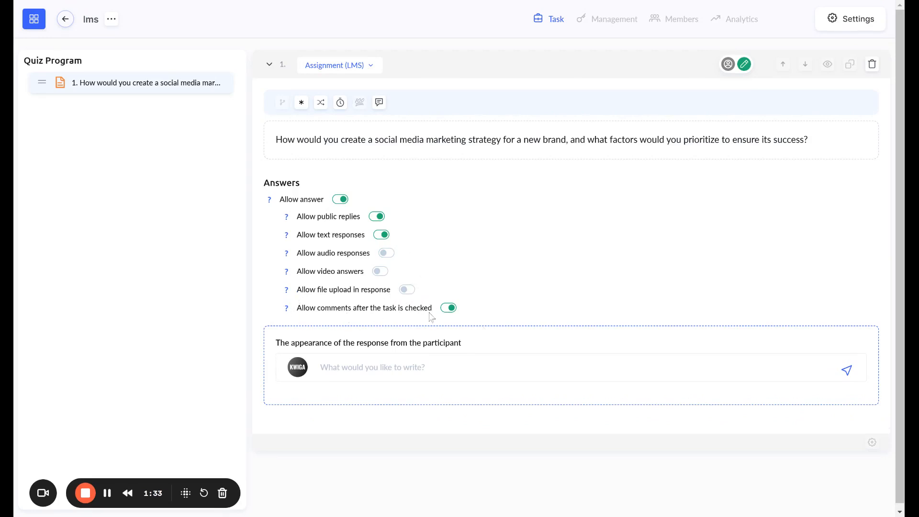
pyautogui.moveTo(304, 308); pyautogui.dragTo(436, 312)
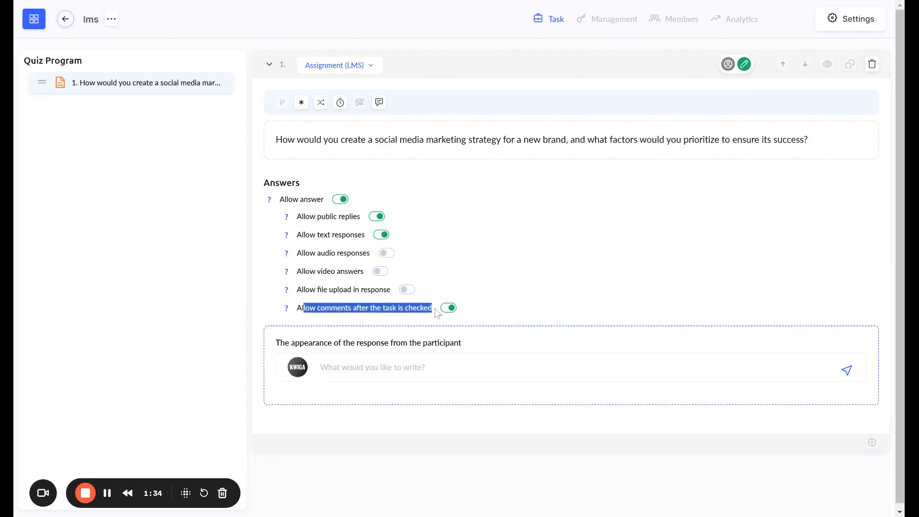
pyautogui.click(602, 268)
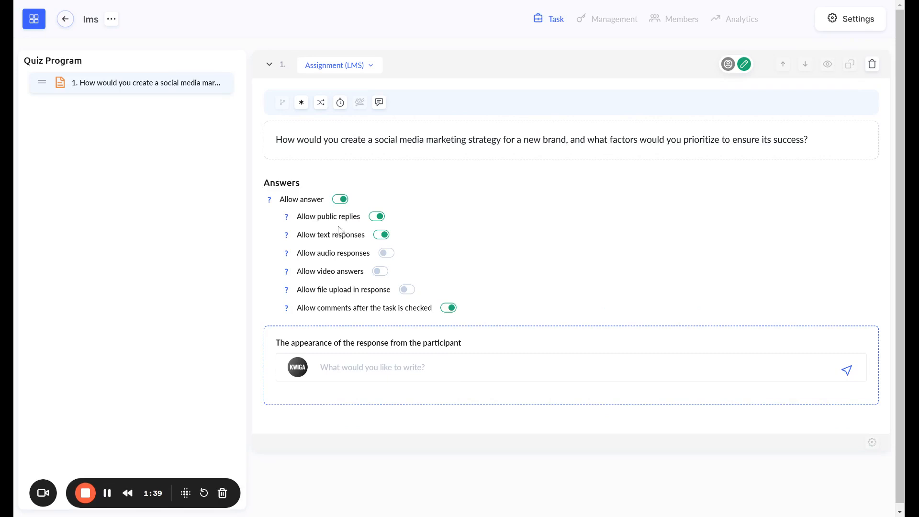
pyautogui.moveTo(305, 217); pyautogui.dragTo(353, 218)
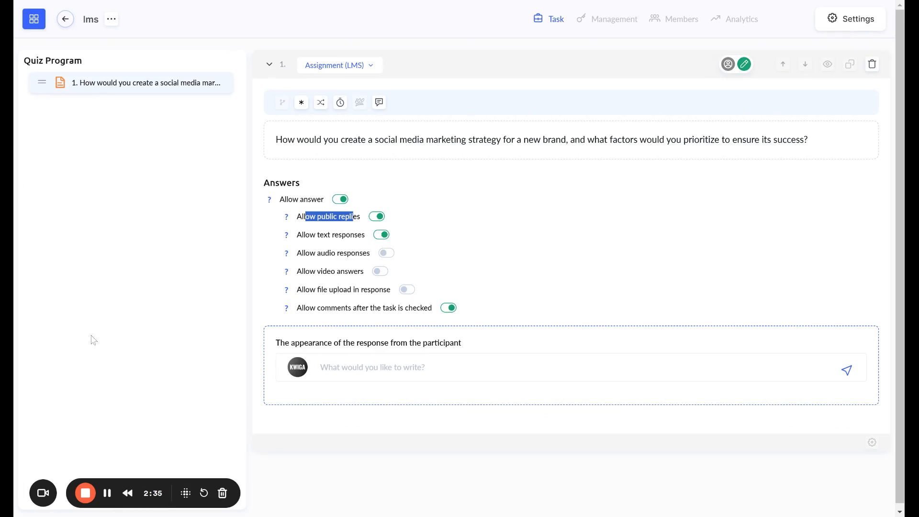
pyautogui.click(449, 321)
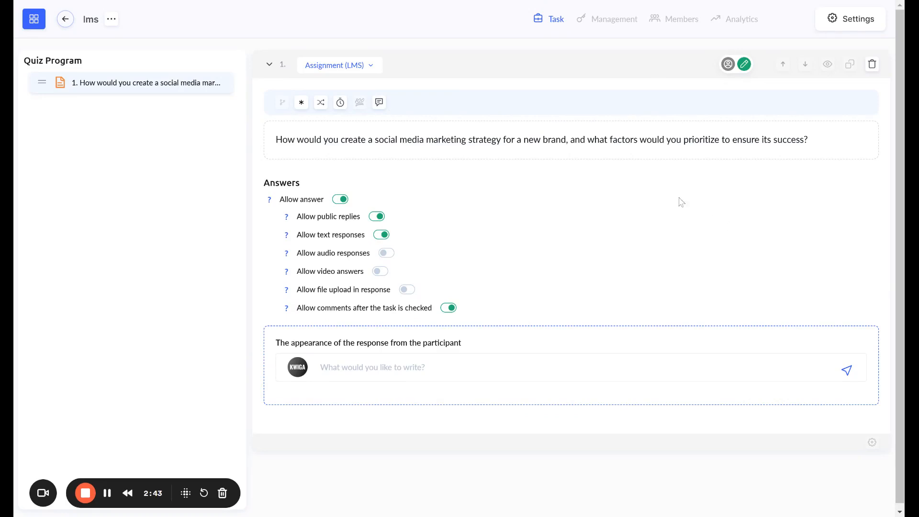
# Return to the quizzes list and create another quiz named "survey".
pyautogui.click(65, 19)
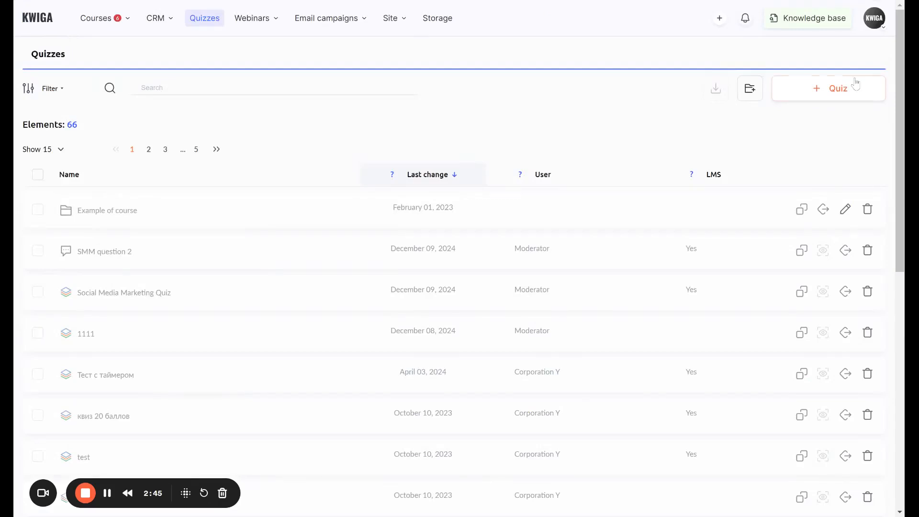
pyautogui.click(835, 88)
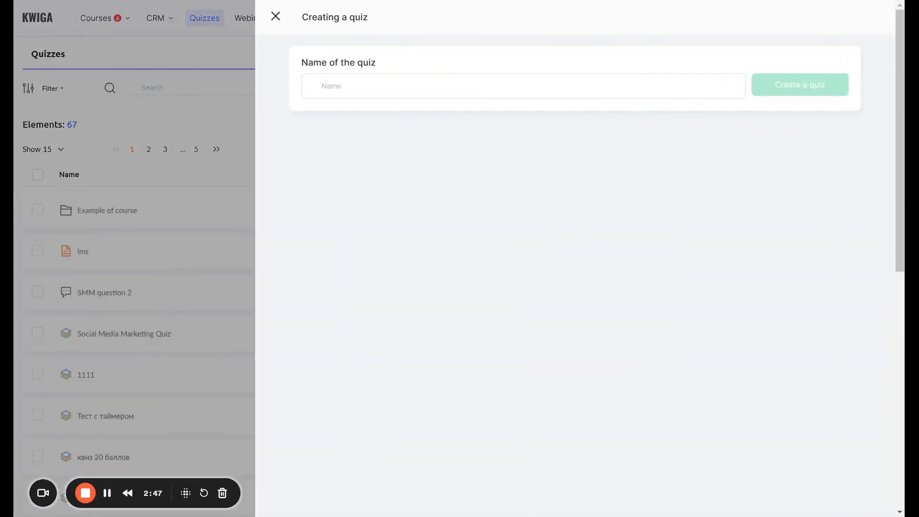
pyautogui.write('sure')
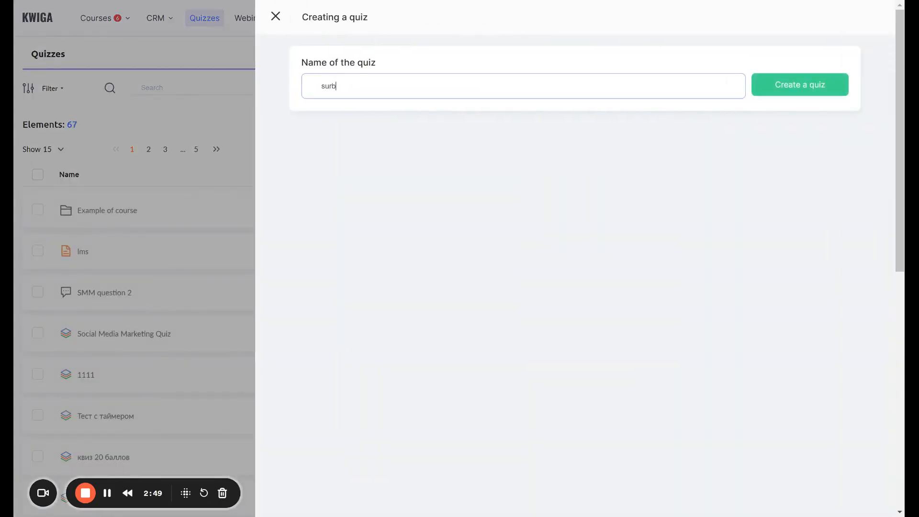
pyautogui.press('Return')
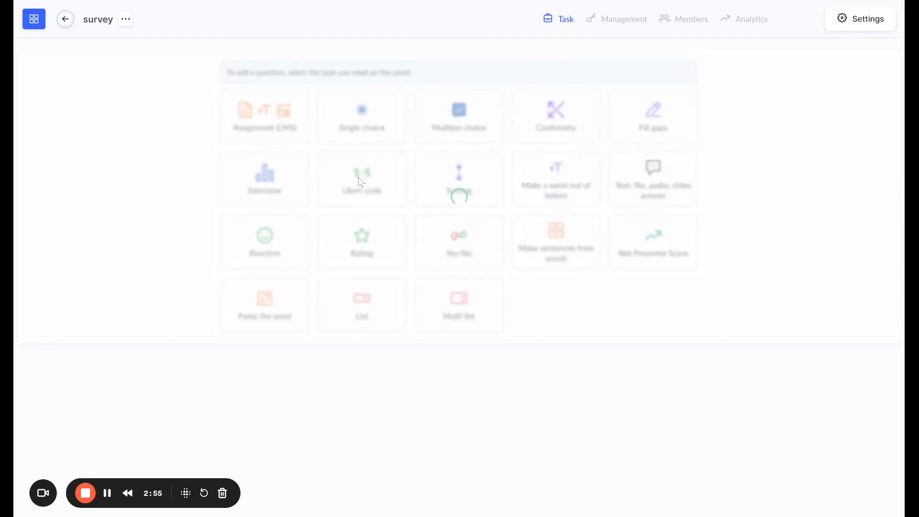
# Add a Likert scale question with the text "how did you like this lesson".
pyautogui.write('h')
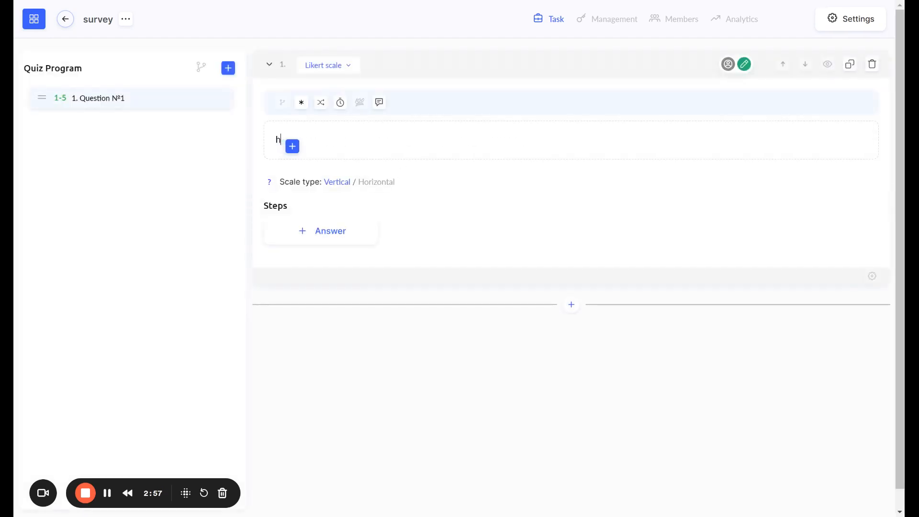
pyautogui.write('ow did you li')
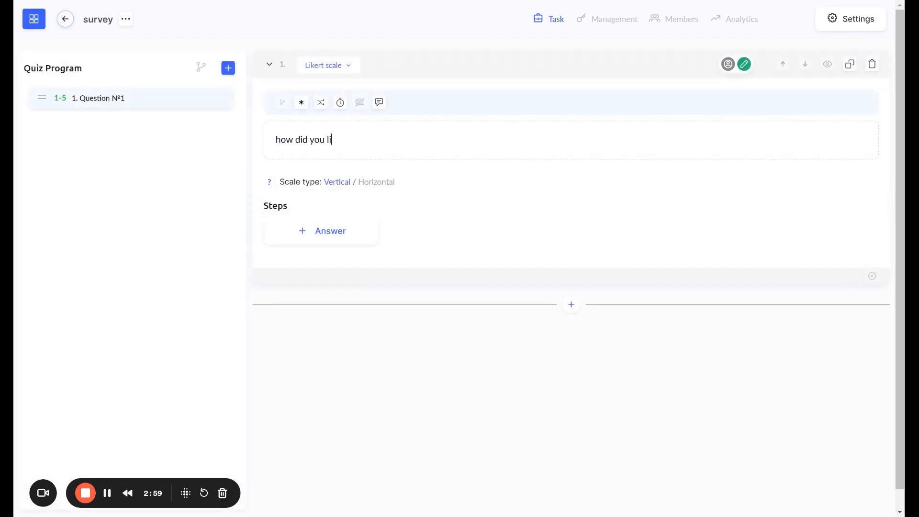
pyautogui.write('ke this lesson')
# Add three steps to the Likert scale question with the texts 0, 5 and 10.
pyautogui.click(319, 227)
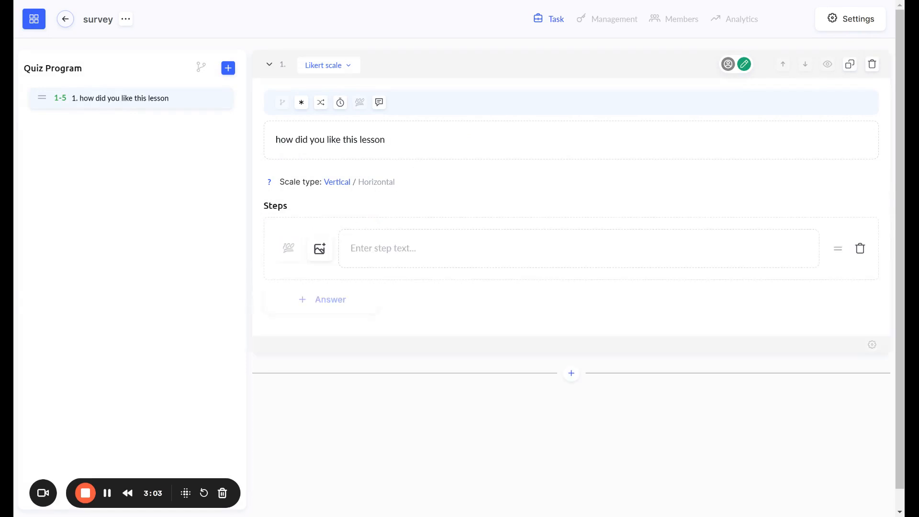
pyautogui.click(348, 300)
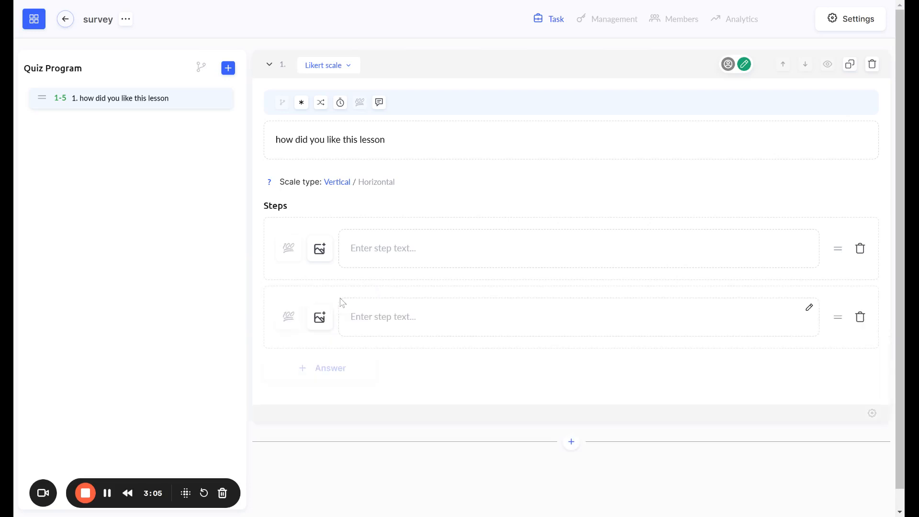
pyautogui.click(330, 377)
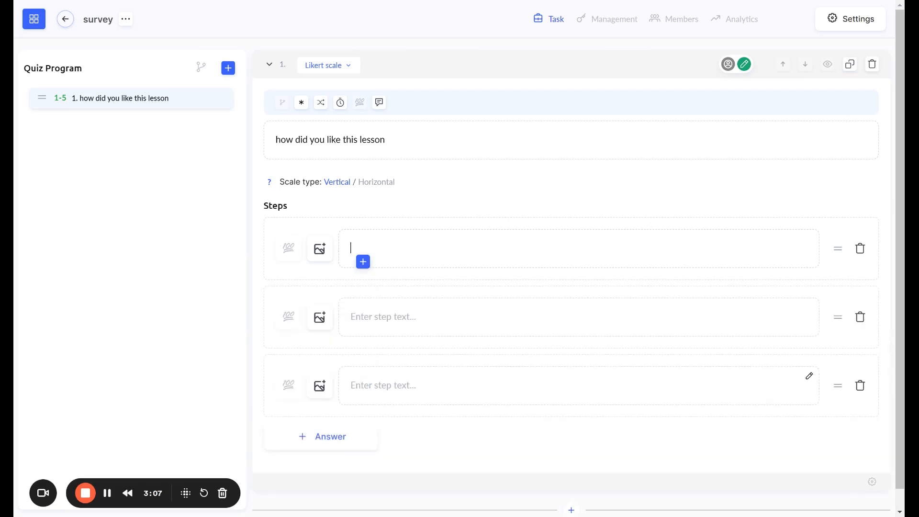
pyautogui.write('0')
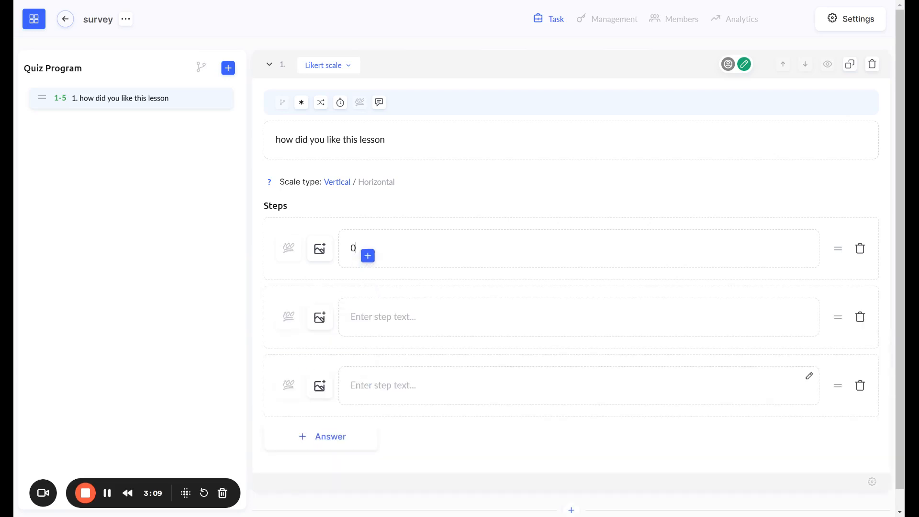
pyautogui.press('Return')
pyautogui.write('5')
pyautogui.press('Return')
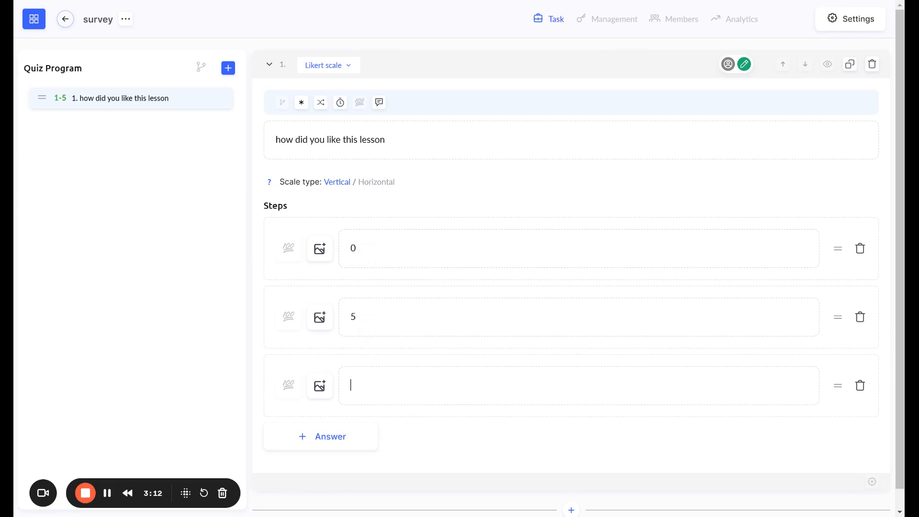
pyautogui.write('10')
pyautogui.click(385, 139)
# Leave the survey quiz, go to the course list and open the practice page of the SMM course.
pyautogui.click(65, 19)
pyautogui.click(98, 18)
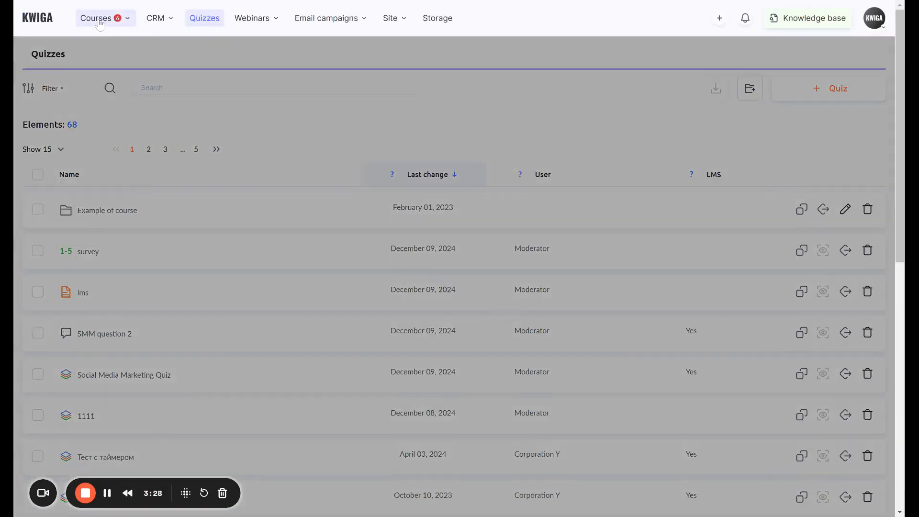
pyautogui.click(80, 88)
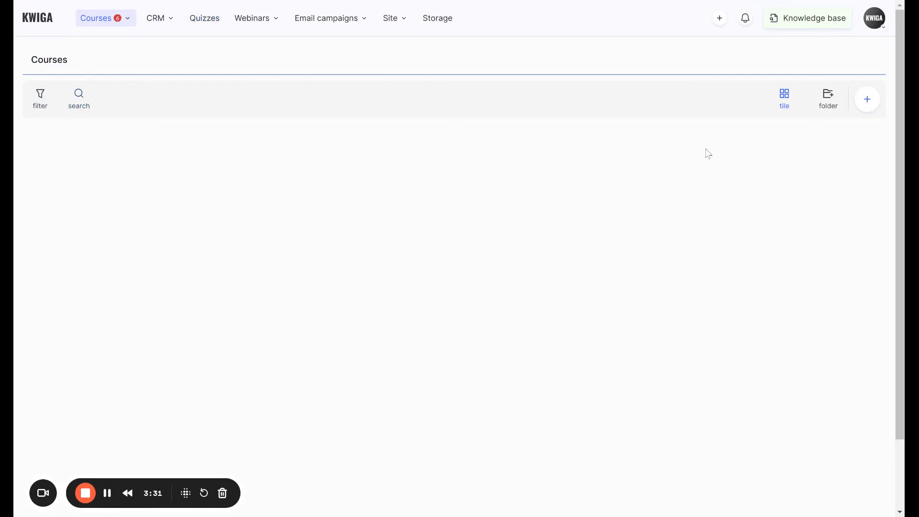
pyautogui.scroll(-3, 593, 189)
pyautogui.scroll(1, 236, 266)
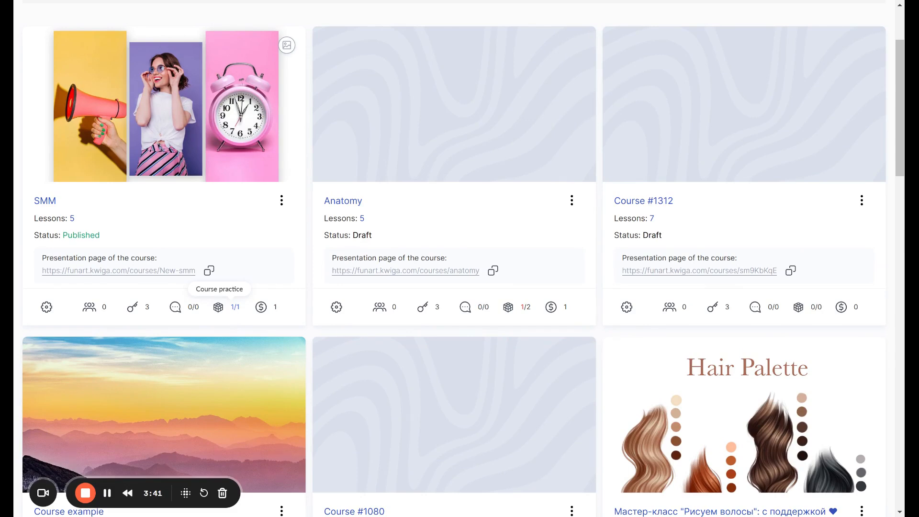
pyautogui.click(235, 308)
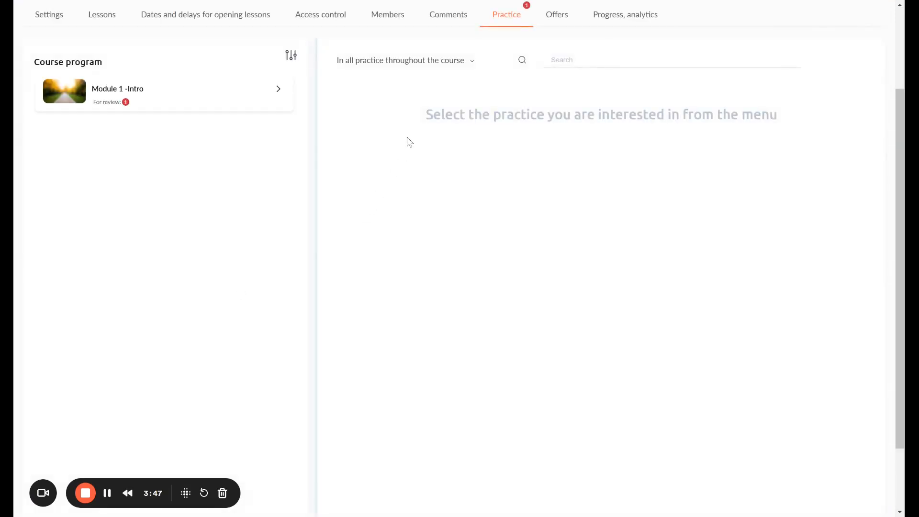
# Open the SMM question 2 submission under the assignments of Lesson 1 new in Module 1 -Intro.
pyautogui.click(191, 98)
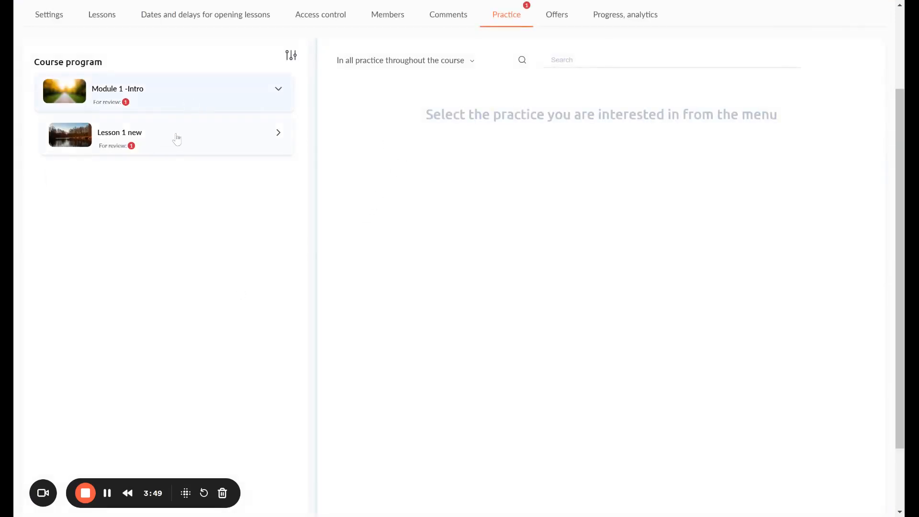
pyautogui.click(177, 139)
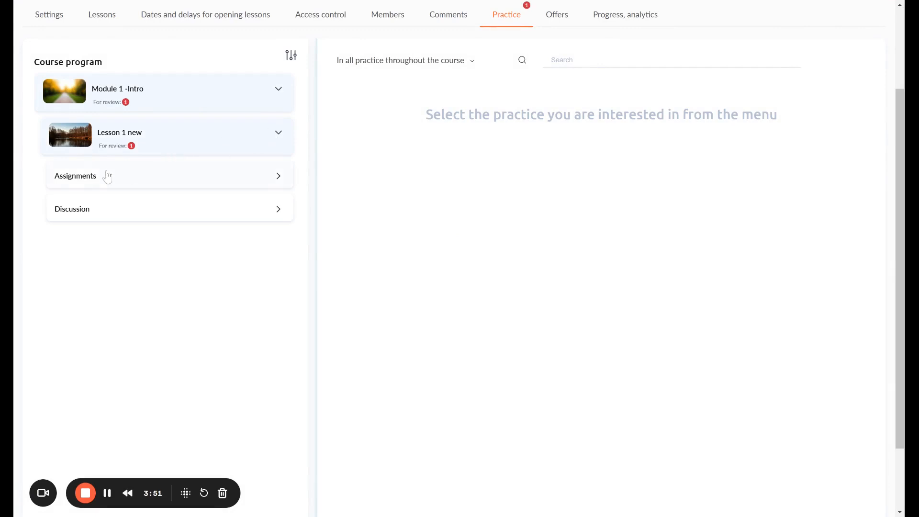
pyautogui.click(94, 178)
pyautogui.click(117, 220)
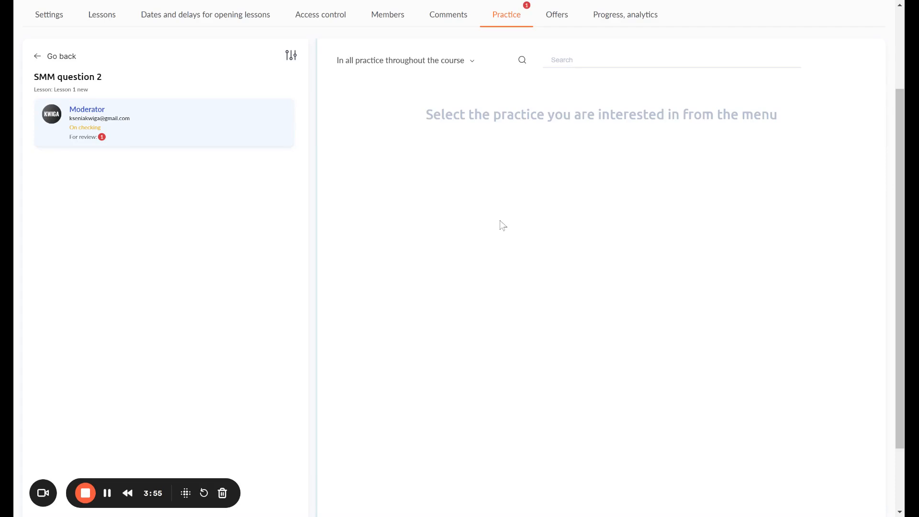
# Start checking the SMM question 2 submission and review the written answers to both questions.
pyautogui.scroll(-5, 521, 230)
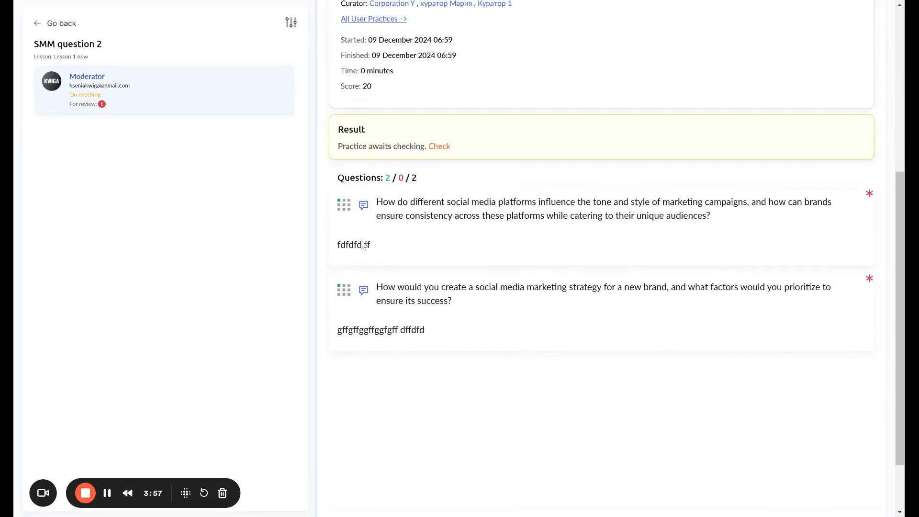
pyautogui.moveTo(356, 245); pyautogui.dragTo(371, 245)
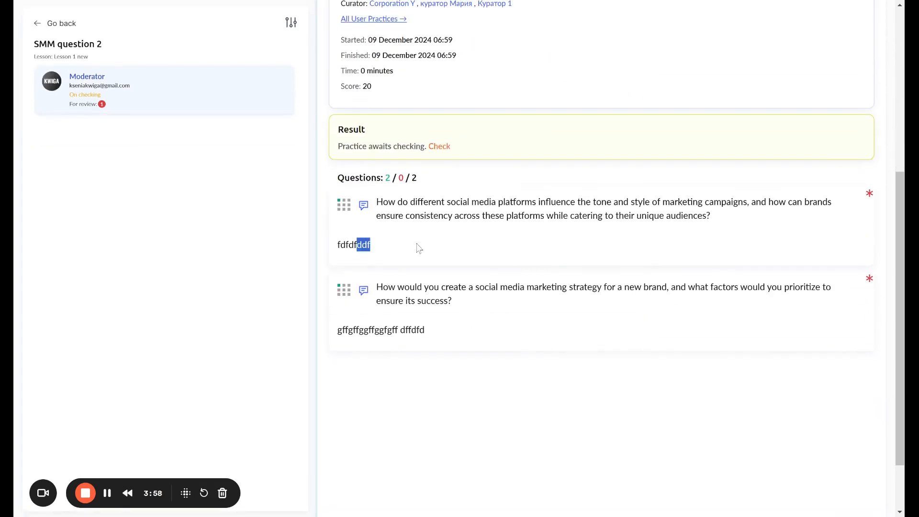
pyautogui.click(441, 147)
pyautogui.click(483, 230)
pyautogui.scroll(-3, 483, 239)
pyautogui.moveTo(337, 268); pyautogui.dragTo(391, 270)
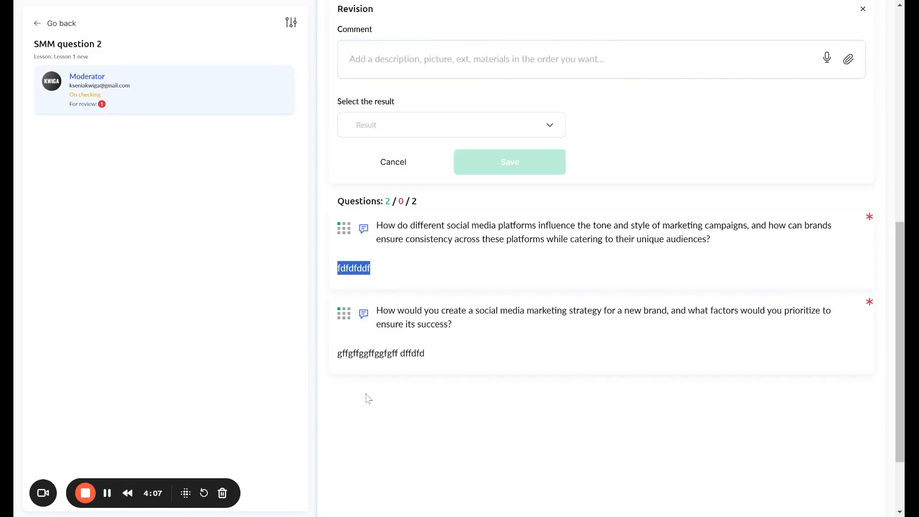
pyautogui.moveTo(335, 357); pyautogui.dragTo(513, 354)
# Set the revision result to Passed and enter the comment "need to work on content".
pyautogui.click(404, 124)
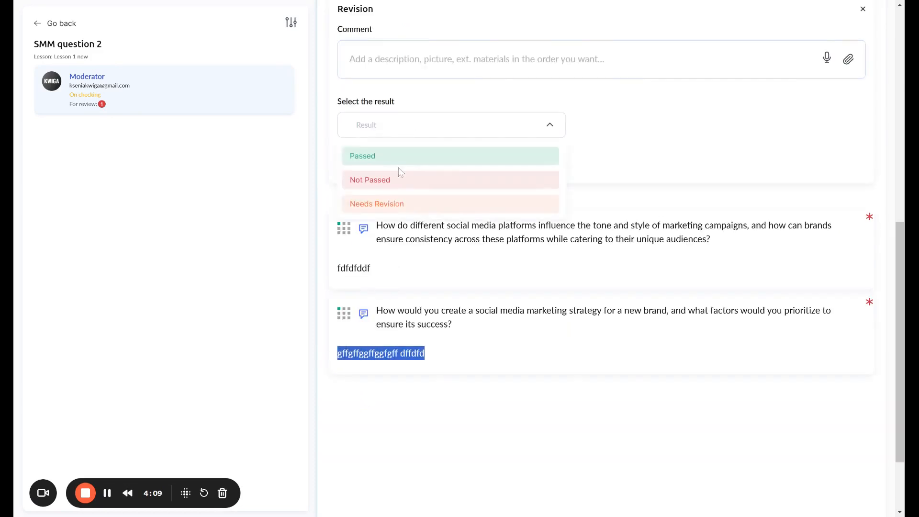
pyautogui.click(391, 158)
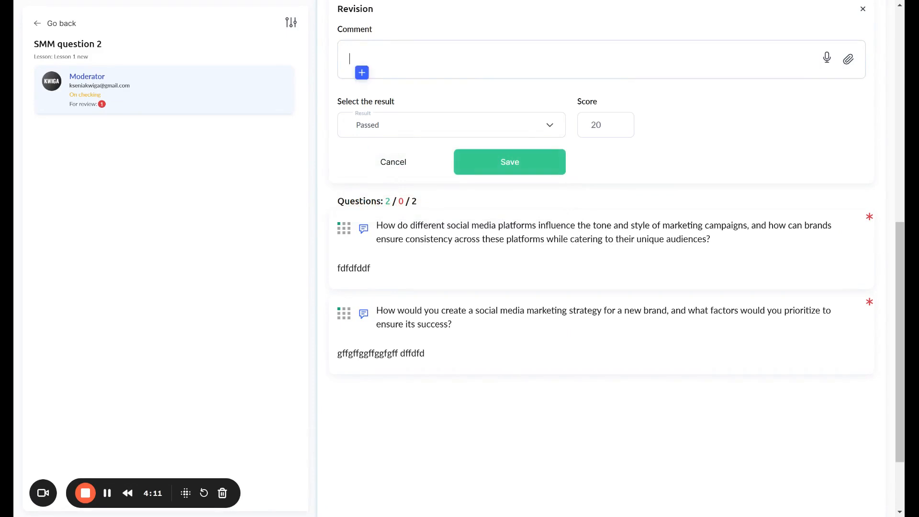
pyautogui.write('need to work on')
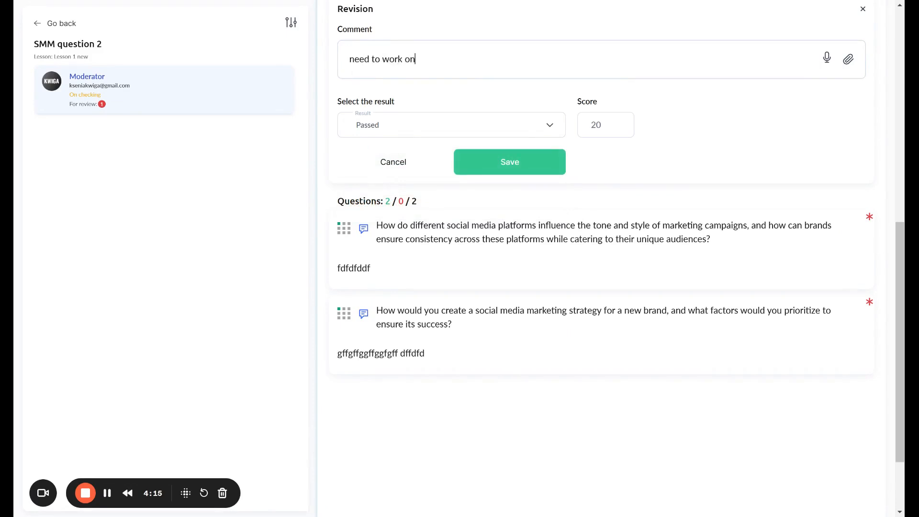
pyautogui.write(' content')
# Change the revision result to Needs Revision, set the score to 5 and save the review.
pyautogui.click(382, 129)
pyautogui.click(378, 201)
pyautogui.click(622, 127)
pyautogui.hotkey('ctrl', 'a')
pyautogui.write('5')
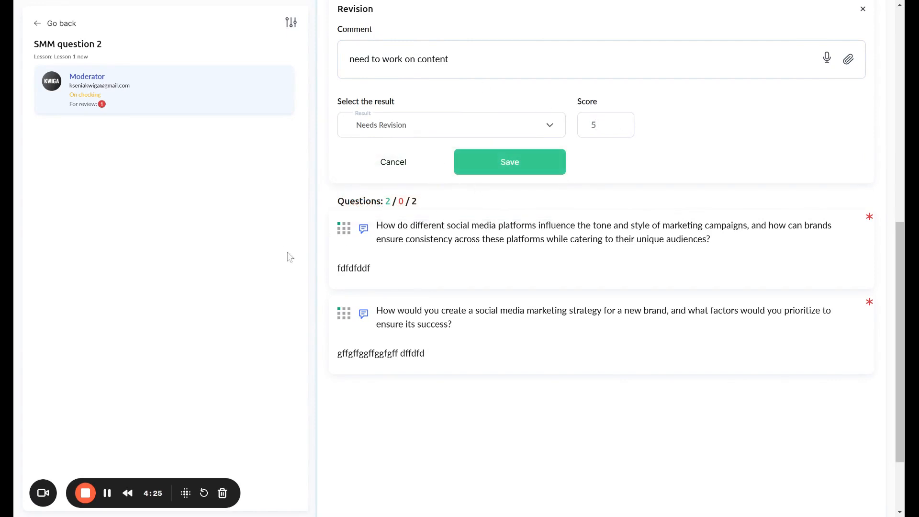
pyautogui.click(510, 162)
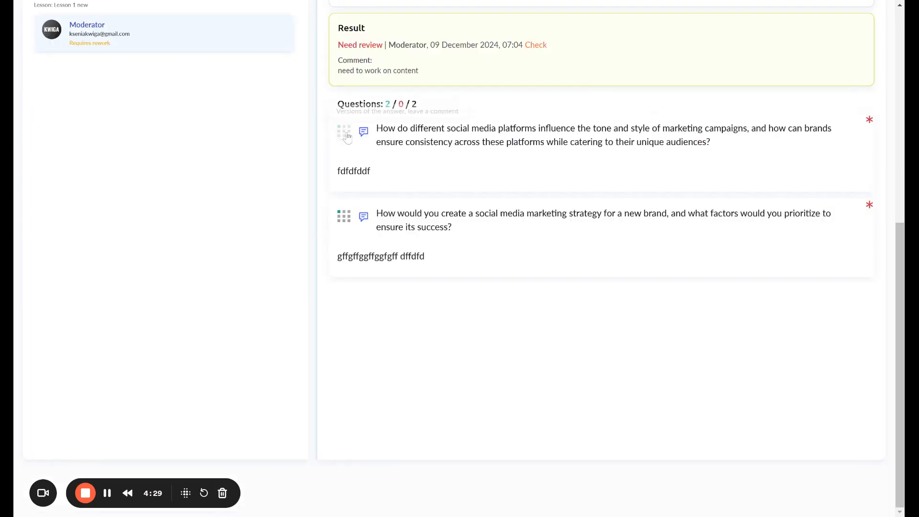
# Examine the participant response and comment options for the first question, then review the submission's result summary.
pyautogui.click(364, 131)
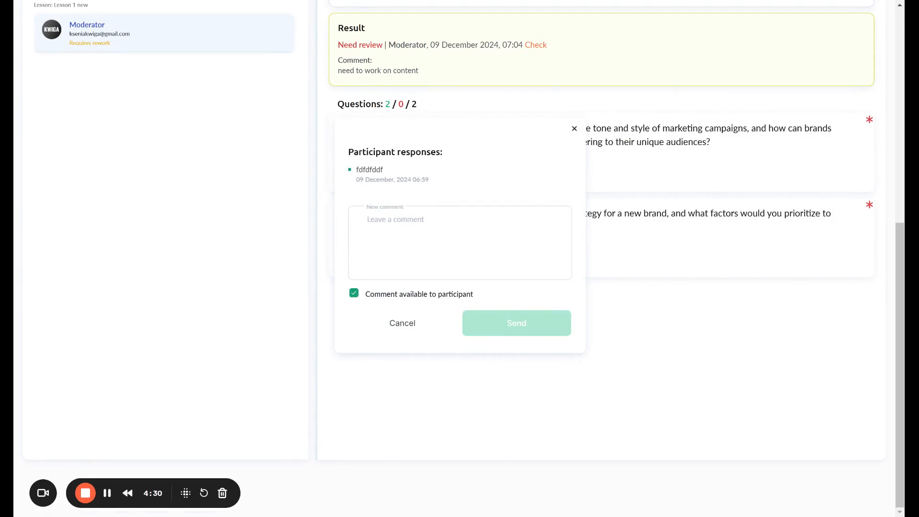
pyautogui.click(574, 128)
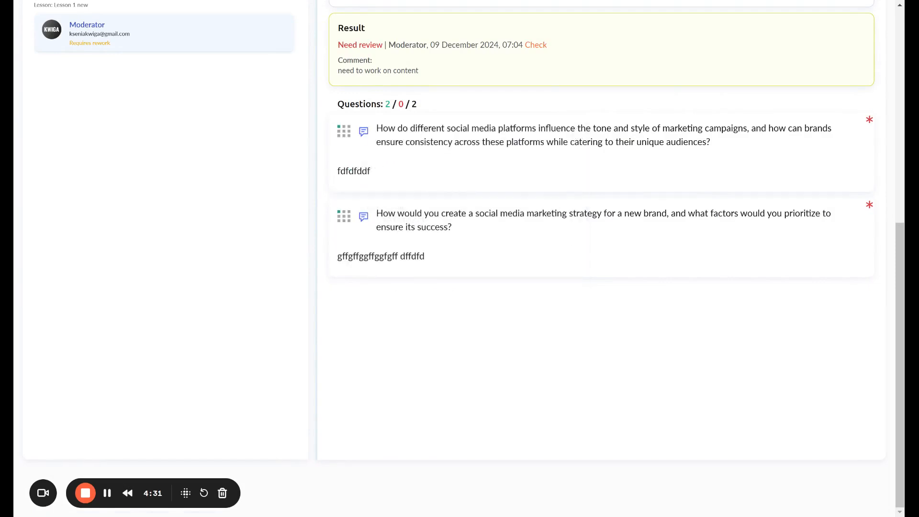
pyautogui.click(363, 133)
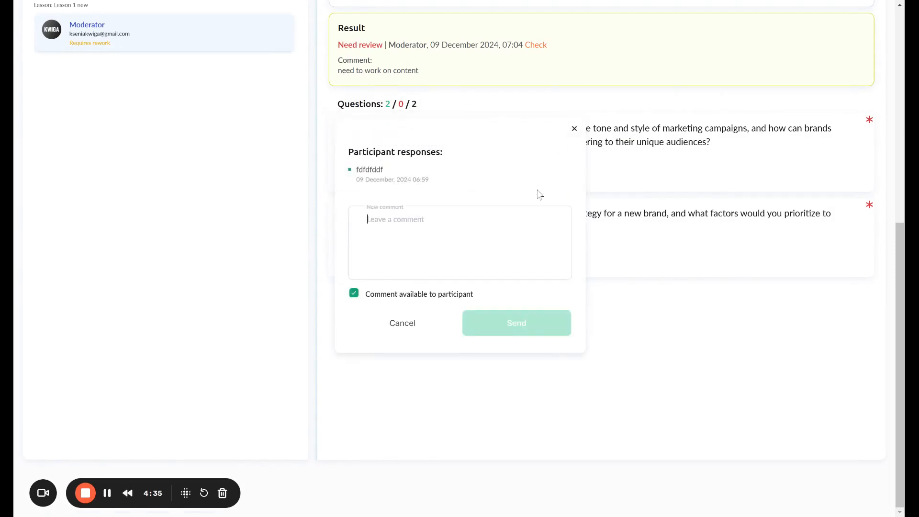
pyautogui.click(574, 128)
pyautogui.scroll(7, 233, 134)
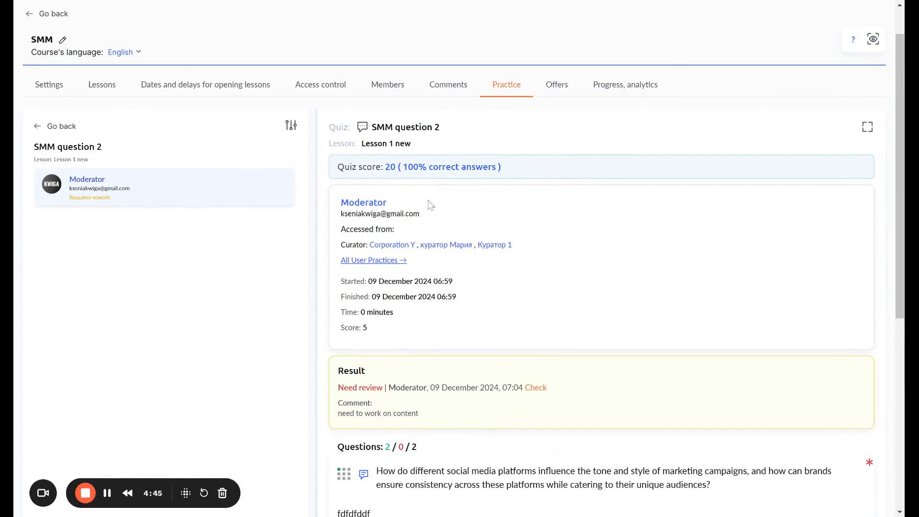
pyautogui.scroll(1, 74, 62)
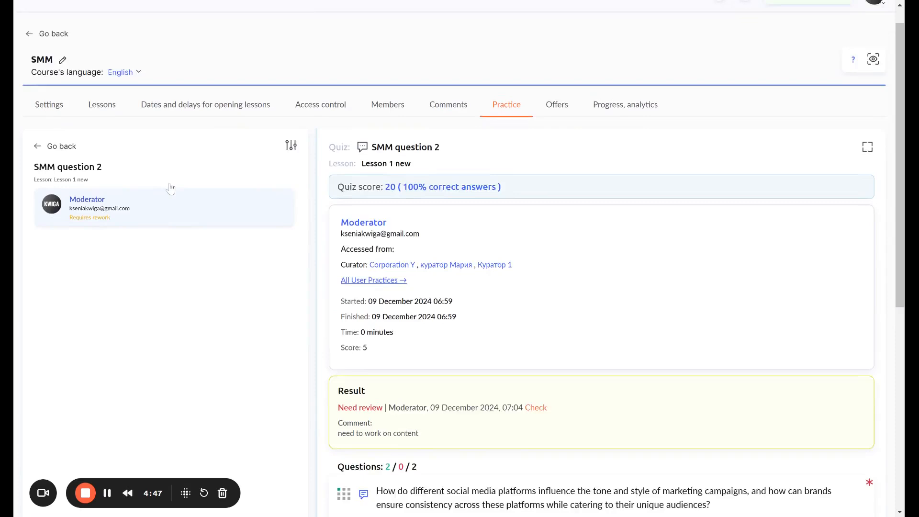
# Return to the course list and open Lesson 2 of the SMM course for editing.
pyautogui.click(100, 18)
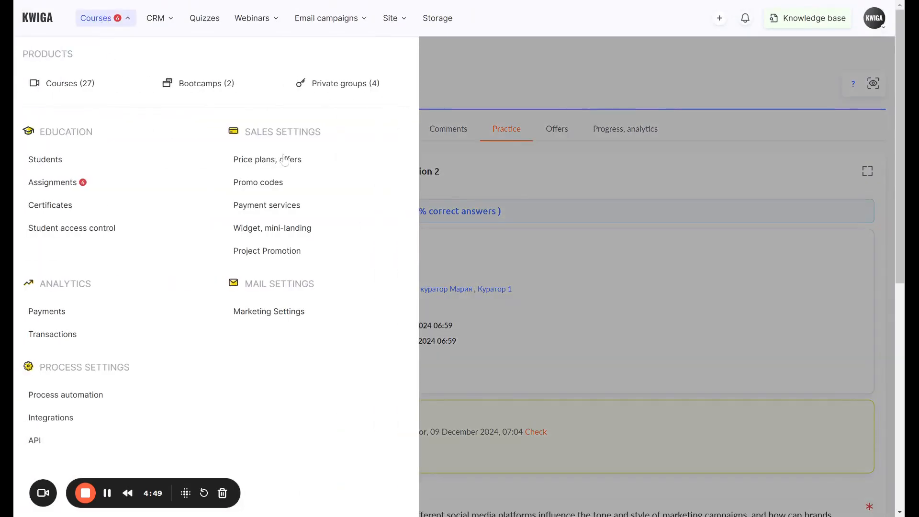
pyautogui.click(76, 83)
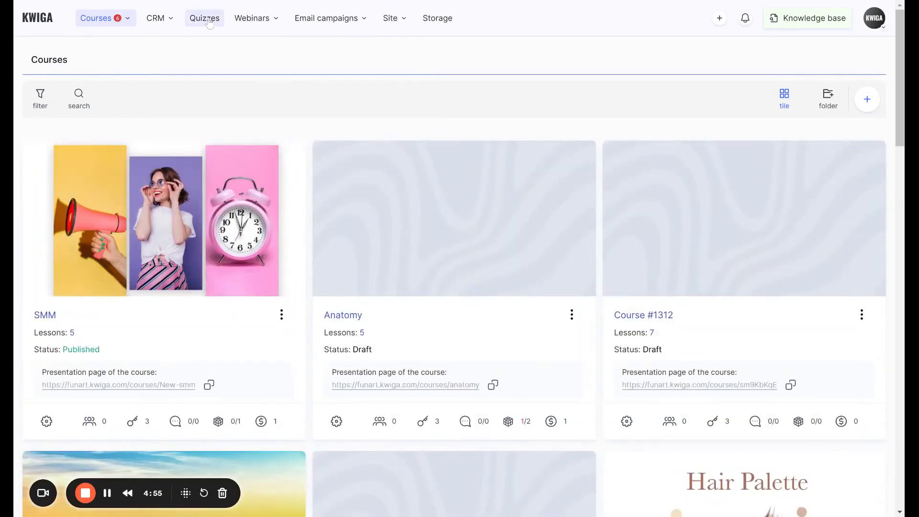
pyautogui.click(73, 333)
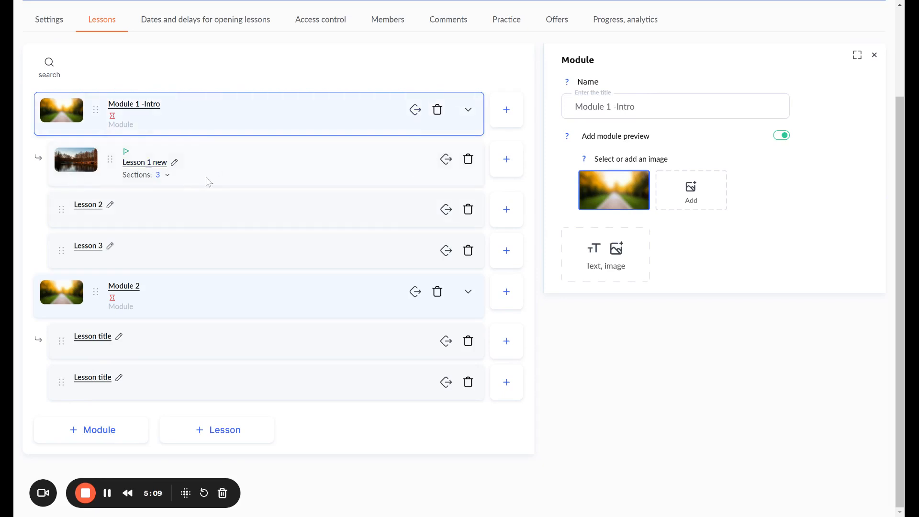
pyautogui.click(89, 206)
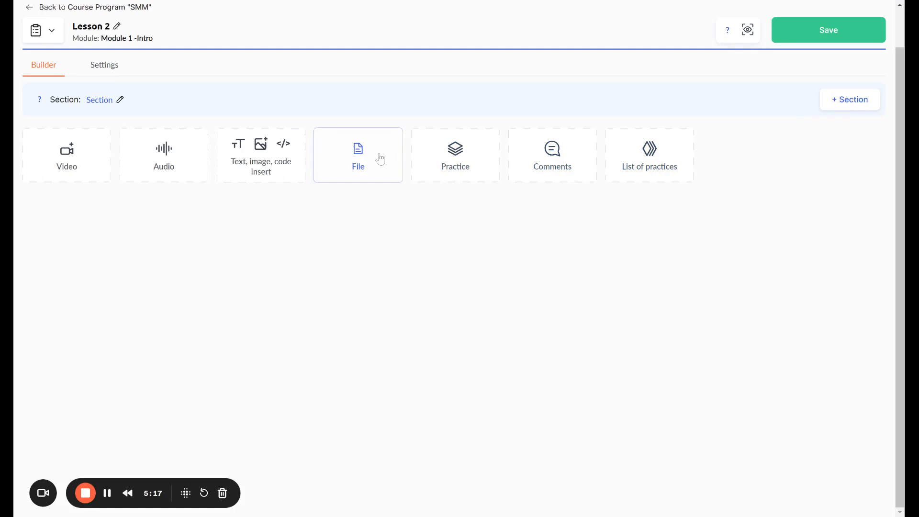
# Add a practice block with SMM question 2 to Lesson 2 and enable its checkpoint.
pyautogui.click(458, 172)
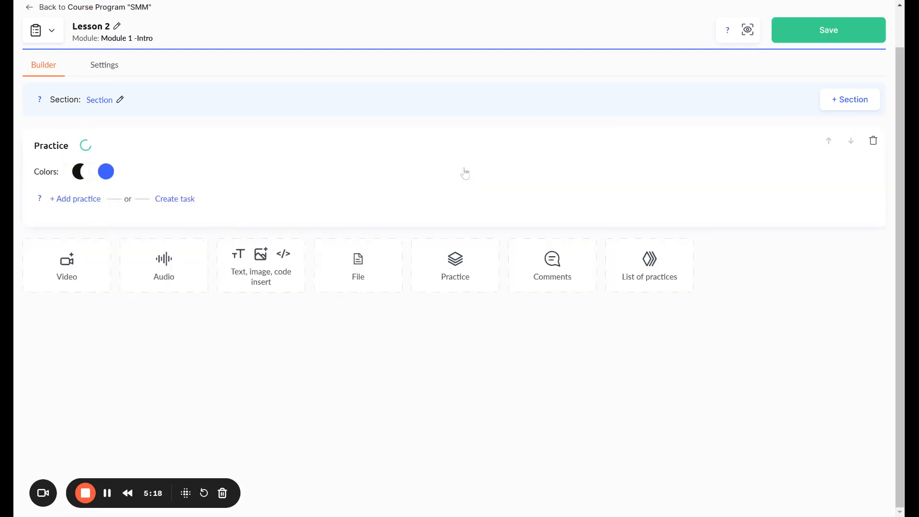
pyautogui.click(97, 201)
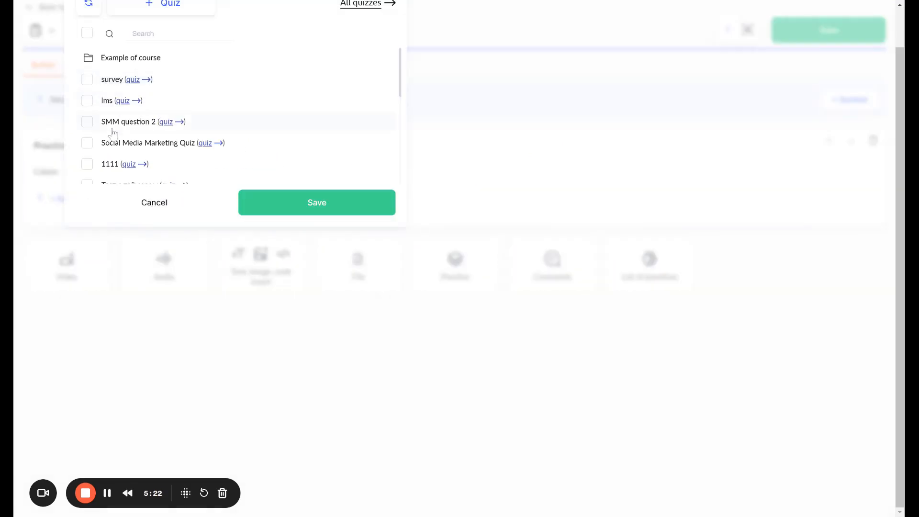
pyautogui.click(372, 213)
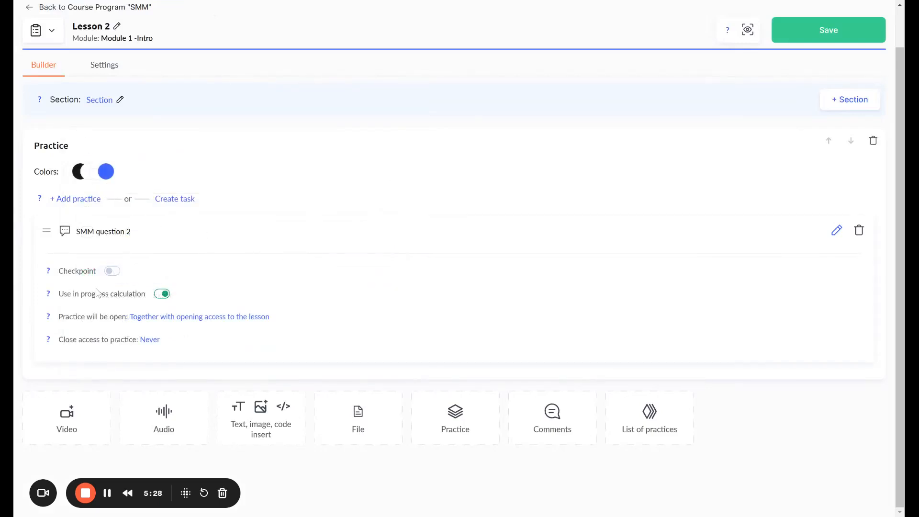
pyautogui.click(113, 271)
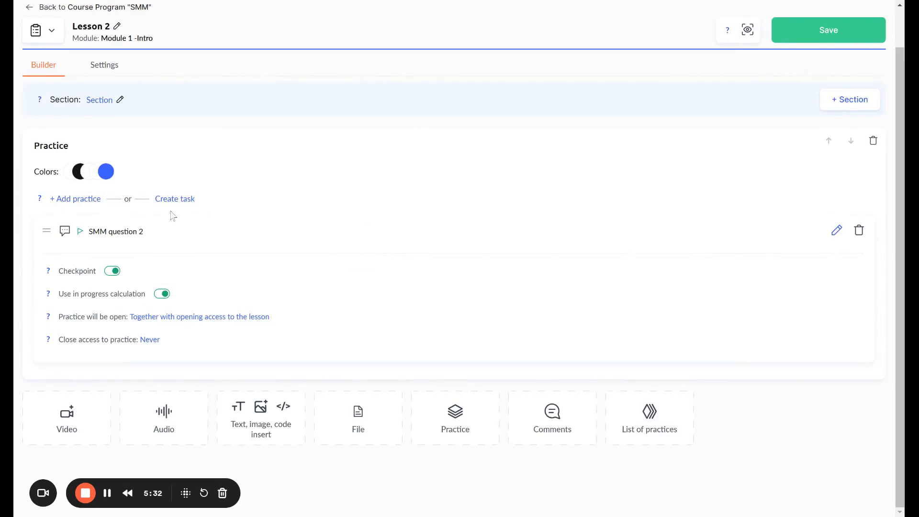
# Add Social Media Marketing Quiz to the same practice block and enable its checkpoint.
pyautogui.click(95, 202)
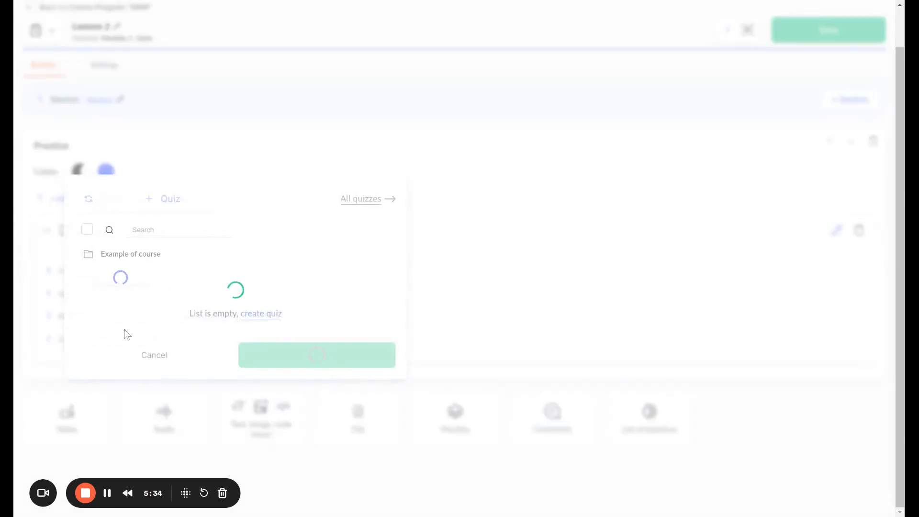
pyautogui.scroll(-2, 130, 297)
pyautogui.click(87, 215)
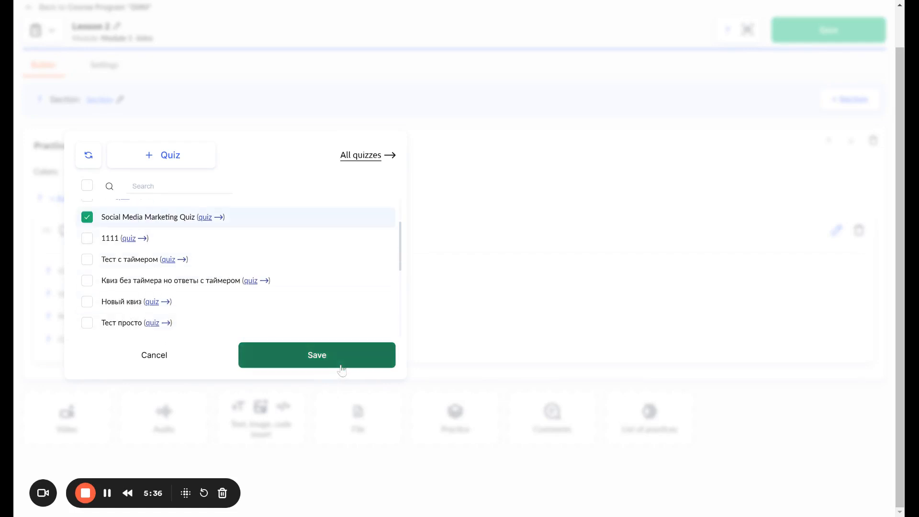
pyautogui.click(340, 369)
pyautogui.scroll(-1, 288, 346)
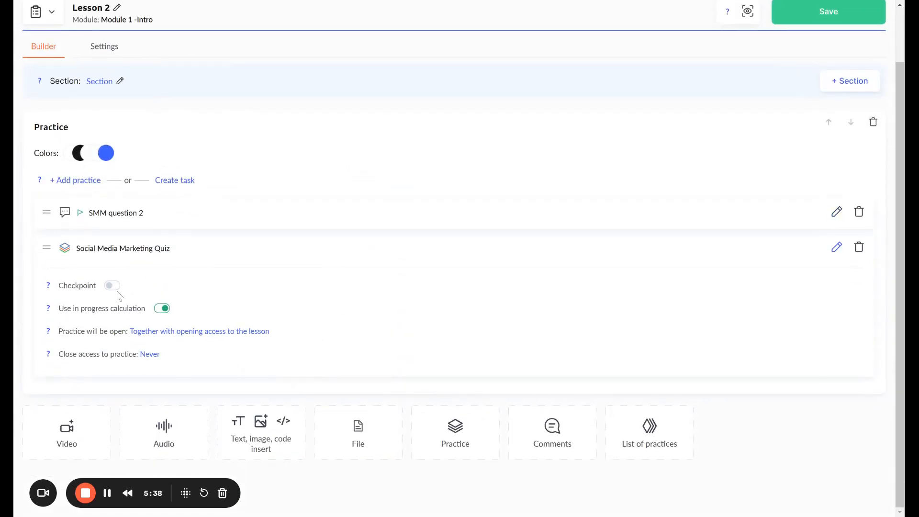
pyautogui.click(114, 292)
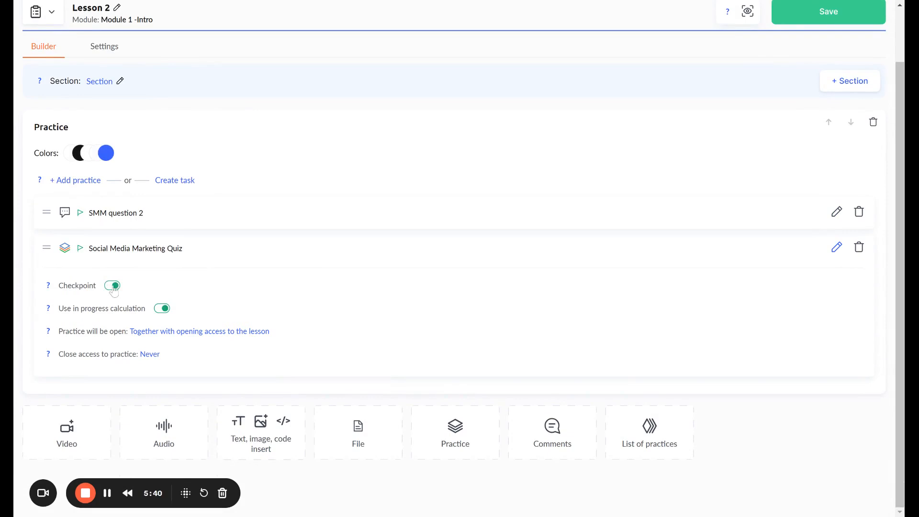
# Turn off the checkpoint for SMM question 2 and enable it for Social Media Marketing Quiz.
pyautogui.click(435, 213)
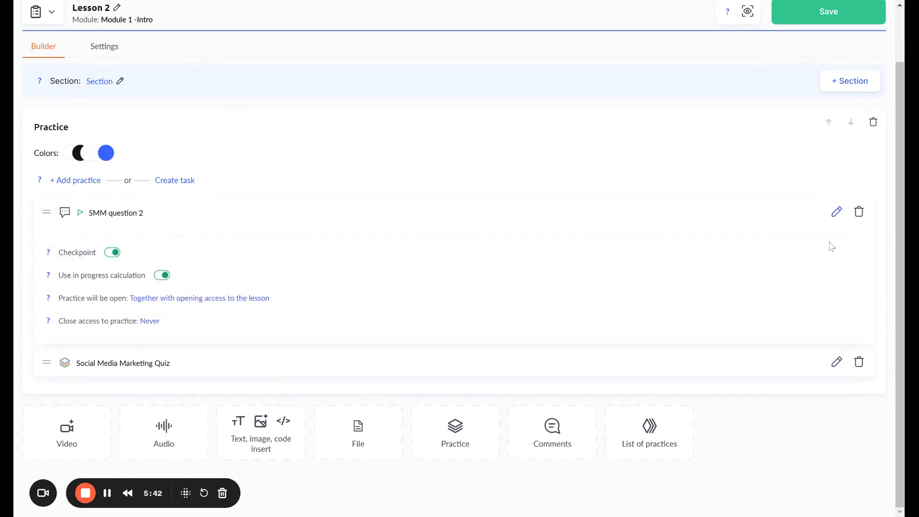
pyautogui.click(113, 252)
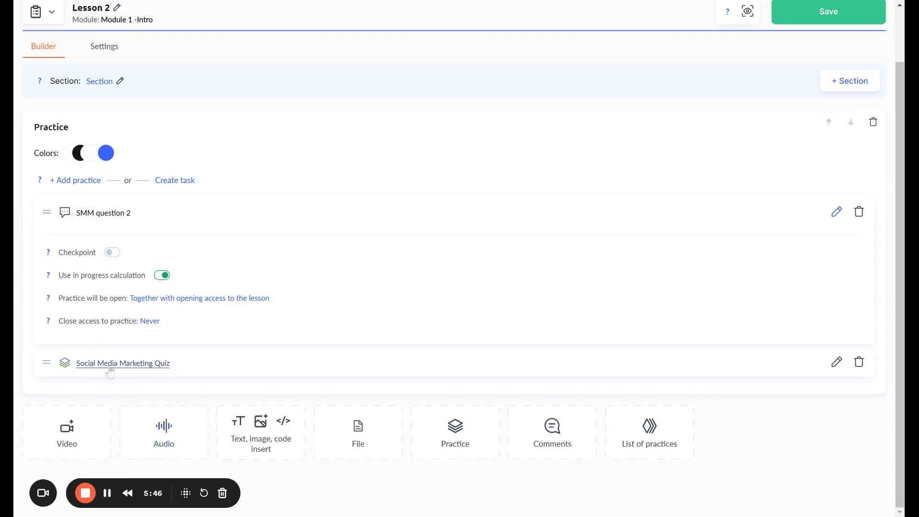
pyautogui.click(229, 369)
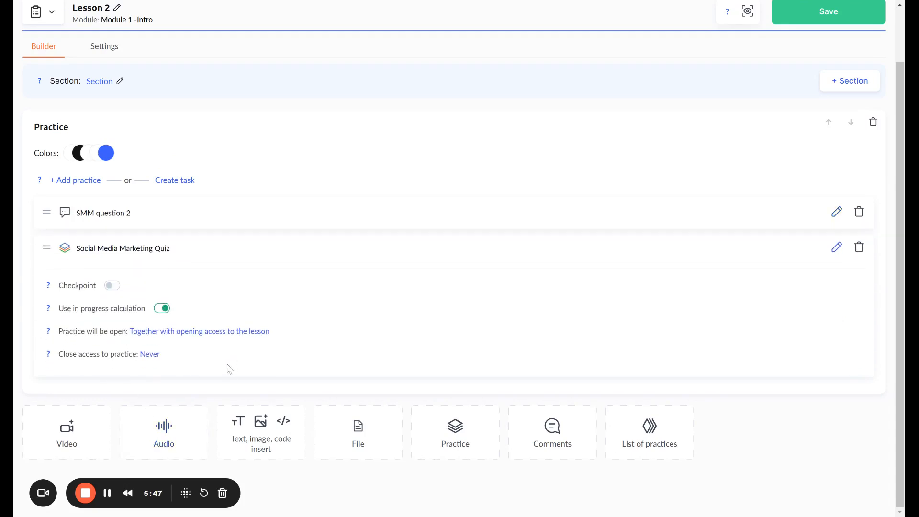
pyautogui.click(115, 285)
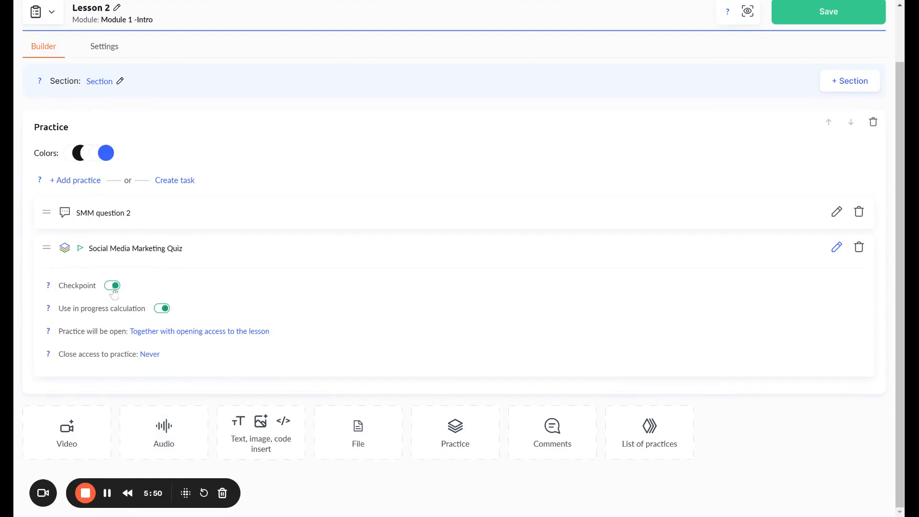
pyautogui.click(113, 287)
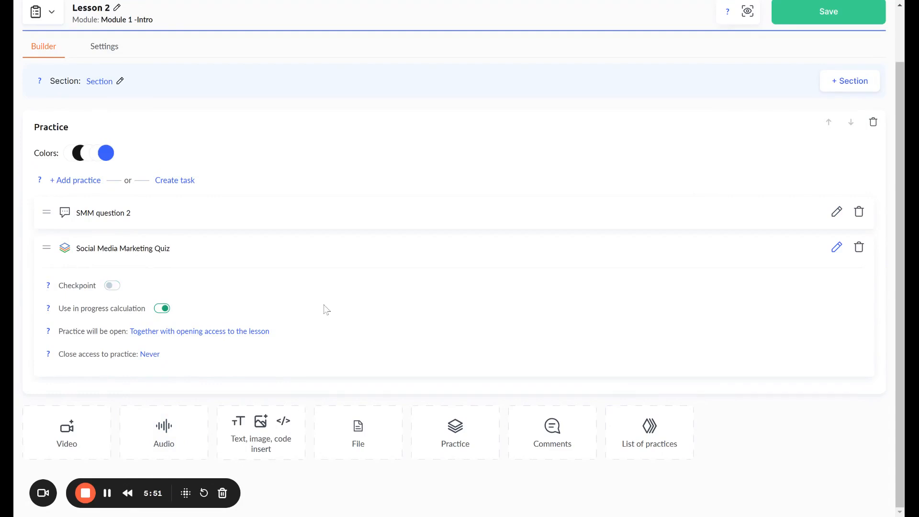
pyautogui.click(113, 286)
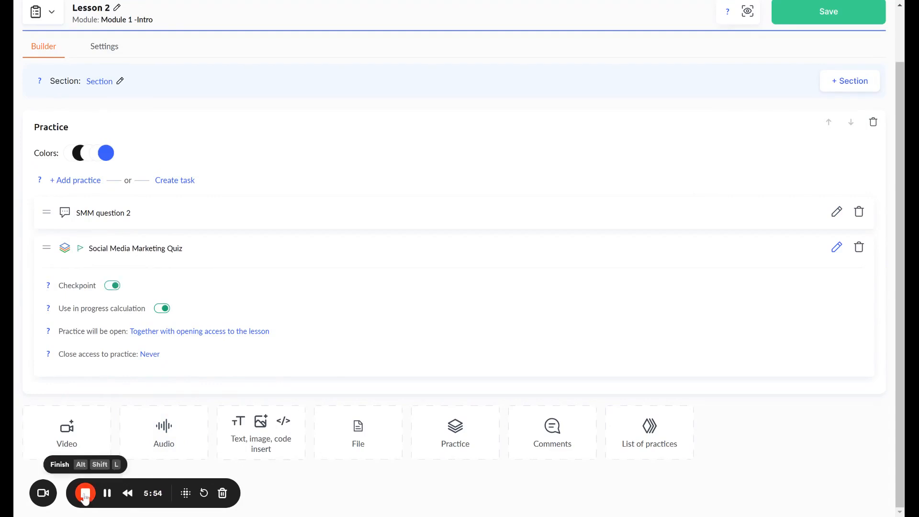